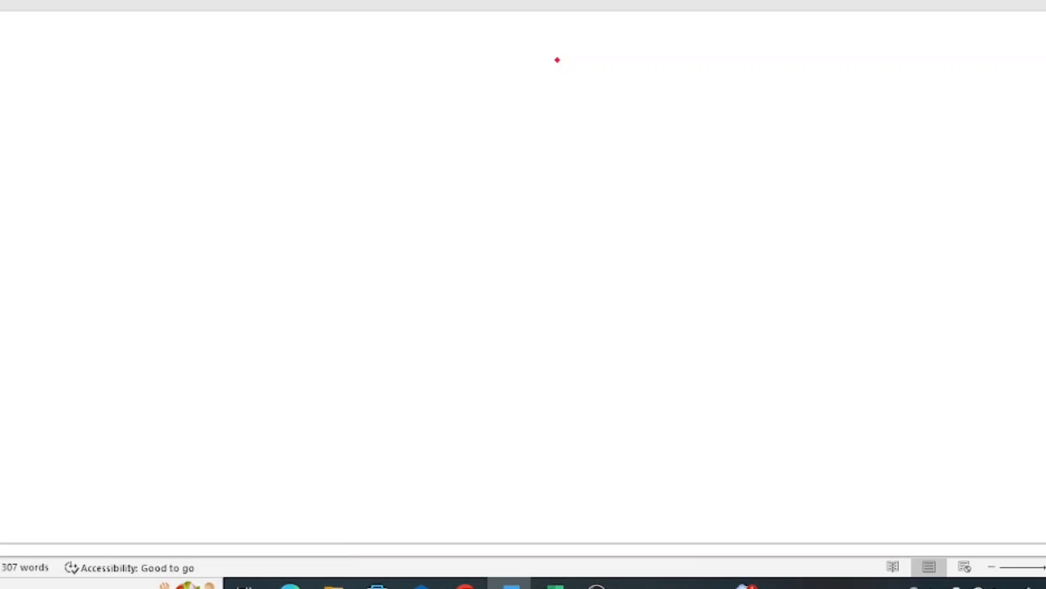
- Handwrite the label SEM-03 on the blank page with the pen
mouse_move(328, 157)
left_mouse_down()
mouse_move(303, 205)
mouse_move(373, 201)
mouse_move(368, 173)
left_mouse_up()
mouse_move(376, 200)
left_mouse_down()
mouse_move(405, 209)
mouse_move(447, 176)
left_mouse_up()
left_click(448, 175)
left_click_drag(464, 175, 473, 196)
left_click_drag(552, 191, 539, 203)
mouse_move(600, 166)
left_mouse_down()
mouse_move(573, 198)
mouse_move(636, 191)
mouse_move(638, 177)
left_mouse_up()
- Write SEC-03, underline it, and write SEC-01 beneath with a brace
mouse_move(613, 164)
left_mouse_down()
mouse_move(641, 159)
mouse_move(658, 193)
left_mouse_up()
mouse_move(671, 180)
left_mouse_down()
mouse_move(711, 167)
mouse_move(728, 192)
left_mouse_up()
left_click(726, 172)
left_click_drag(591, 221, 724, 214)
left_click_drag(612, 245, 593, 277)
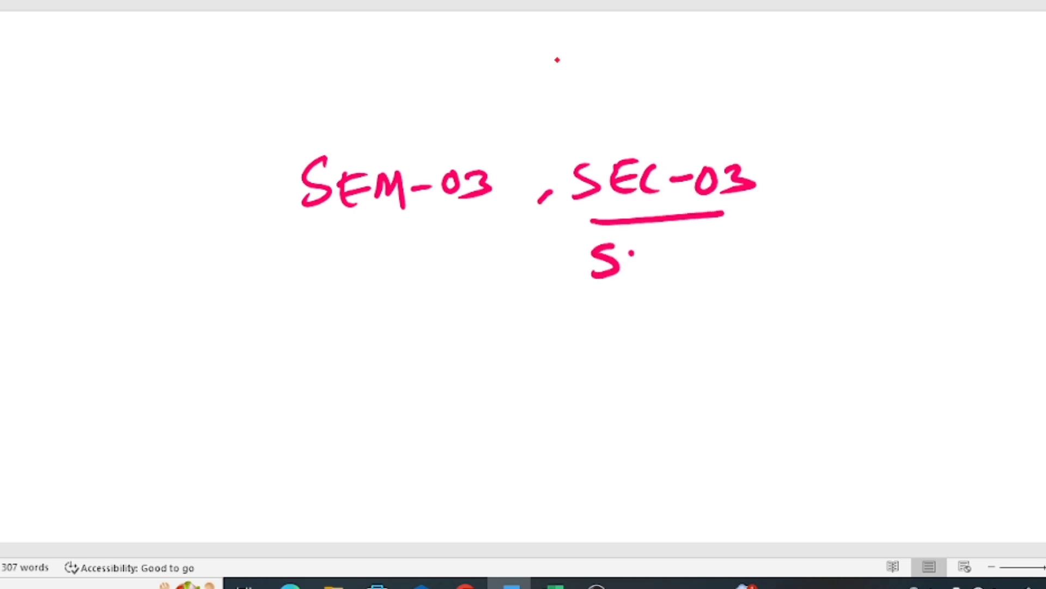
mouse_move(650, 255)
left_mouse_down()
mouse_move(628, 277)
mouse_move(657, 256)
left_mouse_up()
mouse_move(685, 252)
left_mouse_down()
mouse_move(661, 273)
mouse_move(722, 259)
mouse_move(755, 270)
mouse_move(753, 251)
mouse_move(788, 274)
left_mouse_up()
mouse_move(773, 162)
left_mouse_down()
mouse_move(811, 196)
mouse_move(826, 268)
left_mouse_up()
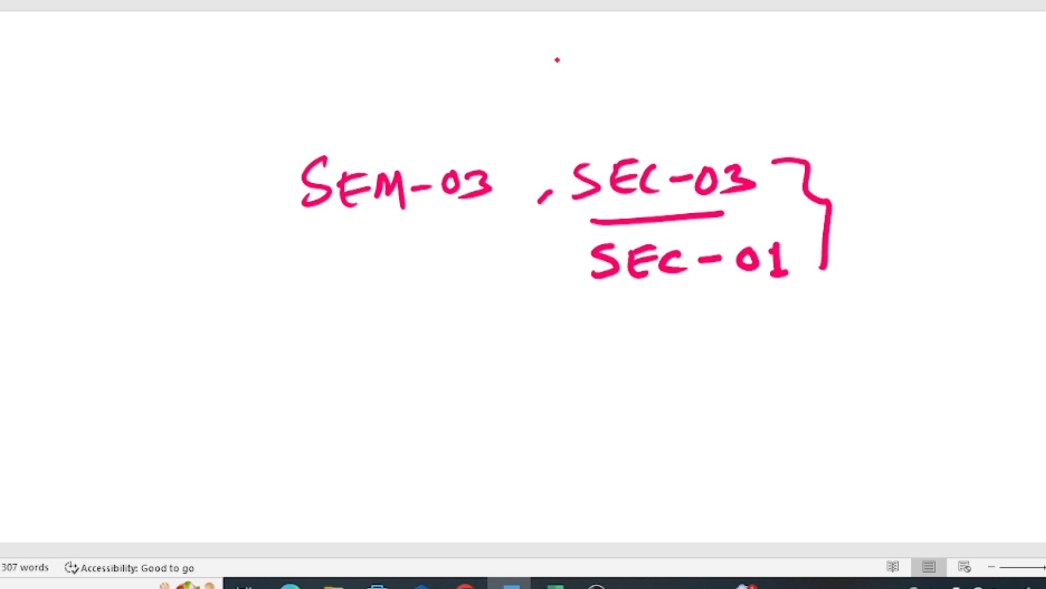
- Write NEP below SEM-03, underline it, and arrow it to SEC-03
mouse_move(262, 271)
left_mouse_down()
mouse_move(303, 244)
mouse_move(341, 266)
mouse_move(336, 249)
left_mouse_up()
mouse_move(360, 267)
left_mouse_down()
mouse_move(359, 232)
mouse_move(361, 247)
left_mouse_up()
left_click_drag(290, 292, 364, 262)
mouse_move(467, 260)
left_mouse_down()
mouse_move(561, 190)
mouse_move(551, 220)
left_mouse_up()
- Draw a line from the brace to a handwritten 75 and circle it
mouse_move(770, 160)
left_mouse_down()
mouse_move(831, 130)
mouse_move(870, 156)
mouse_move(909, 129)
left_mouse_up()
left_click_drag(919, 129, 921, 143)
left_click_drag(927, 120, 938, 117)
left_click_drag(876, 91, 883, 89)
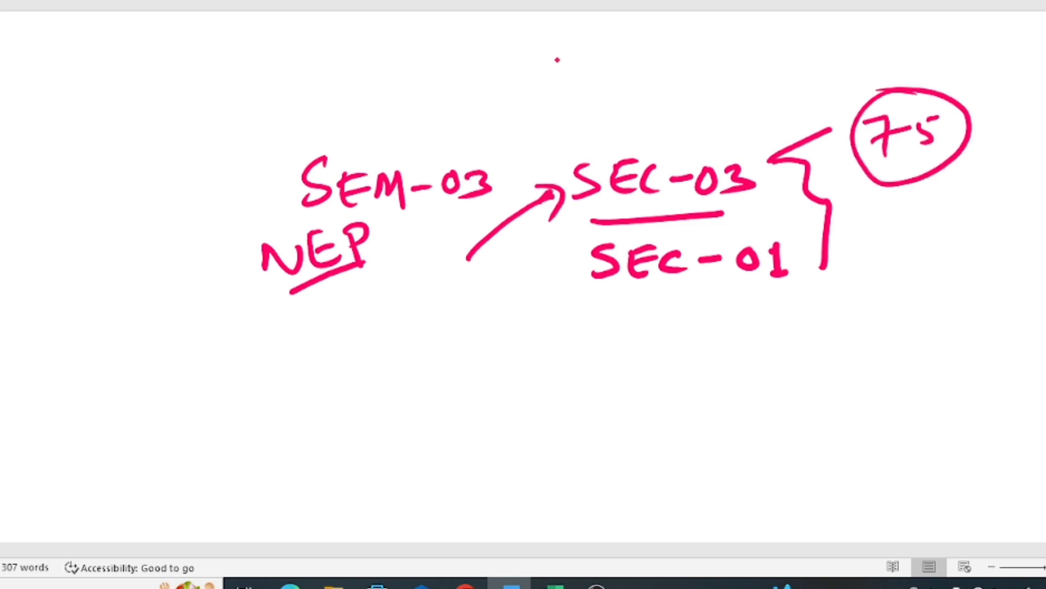
- Write CBCS below NEP, underline SEC-01, and add an underlined 100
left_click_drag(394, 339, 388, 361)
left_click_drag(400, 323, 408, 351)
mouse_move(449, 310)
left_mouse_down()
mouse_move(443, 330)
mouse_move(462, 330)
mouse_move(456, 319)
left_mouse_up()
left_click_drag(625, 296, 760, 280)
mouse_move(817, 265)
left_mouse_down()
mouse_move(877, 248)
mouse_move(896, 269)
mouse_move(958, 250)
left_mouse_up()
left_click_drag(878, 289, 953, 276)
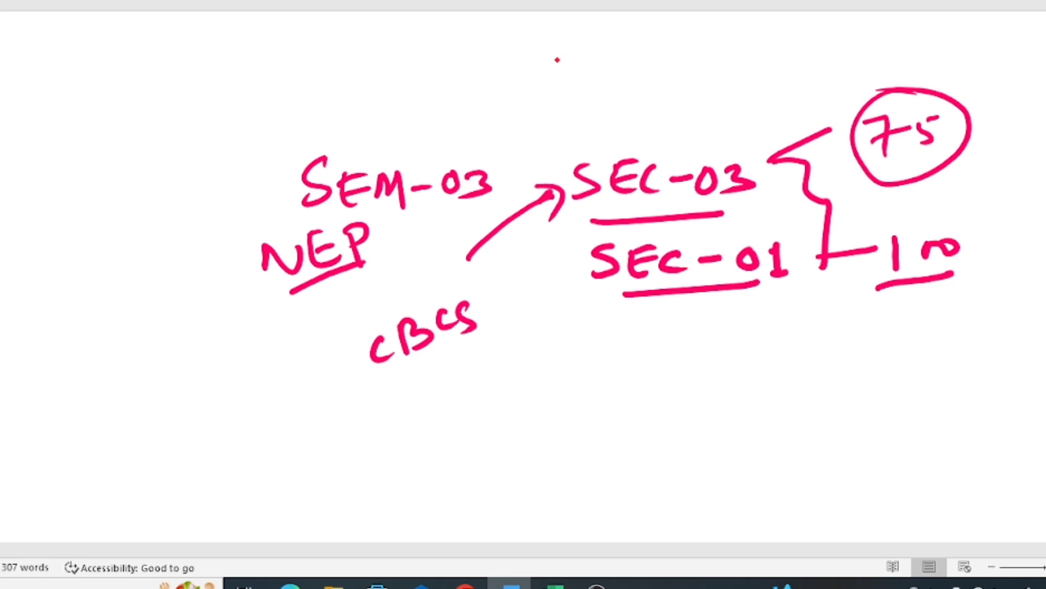
- Handwrite Excel in the lower left and underline it
mouse_move(109, 424)
left_mouse_down()
mouse_move(135, 477)
mouse_move(136, 423)
mouse_move(179, 468)
left_mouse_up()
mouse_move(180, 424)
left_mouse_down()
mouse_move(154, 469)
mouse_move(205, 459)
left_mouse_up()
mouse_move(214, 442)
left_mouse_down()
mouse_move(231, 434)
mouse_move(233, 452)
left_mouse_up()
left_click_drag(250, 415, 246, 455)
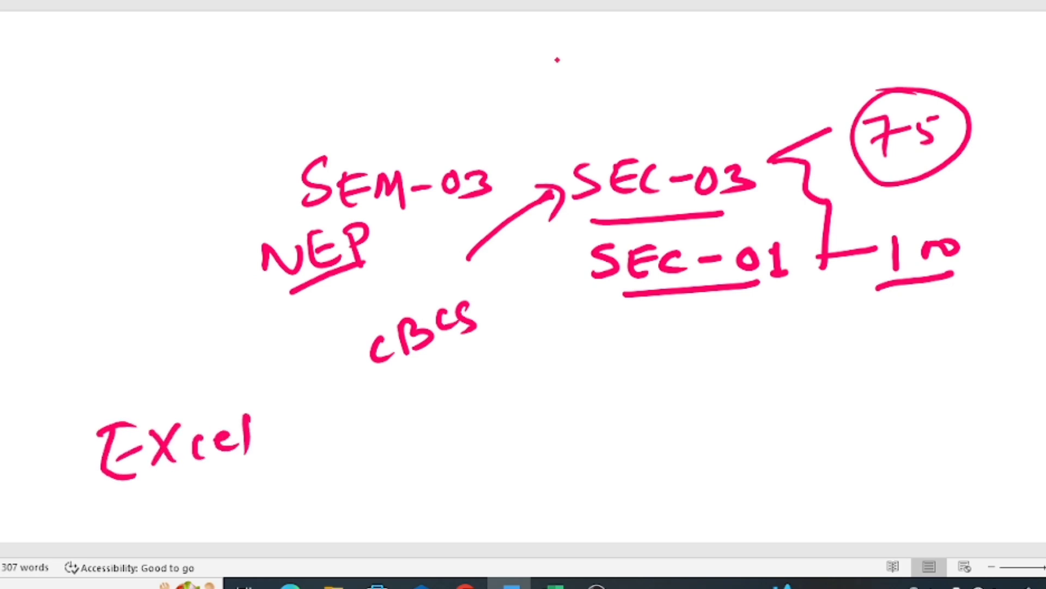
left_click_drag(186, 489, 252, 464)
- Write ms-office to the right of Excel and underline it
mouse_move(417, 434)
left_mouse_down()
mouse_move(442, 414)
mouse_move(458, 431)
left_mouse_up()
left_click_drag(476, 407, 480, 435)
mouse_move(493, 415)
left_mouse_down()
mouse_move(565, 382)
mouse_move(557, 447)
left_mouse_up()
mouse_move(587, 380)
left_mouse_down()
mouse_move(579, 441)
mouse_move(611, 409)
mouse_move(599, 433)
left_mouse_up()
left_click(601, 395)
mouse_move(633, 402)
left_mouse_down()
mouse_move(627, 428)
mouse_move(657, 414)
left_mouse_up()
left_click_drag(458, 457, 627, 436)
- Write Word and, below it, Excel to the right of ms-office
mouse_move(722, 376)
left_mouse_down()
mouse_move(733, 409)
mouse_move(766, 382)
mouse_move(812, 389)
left_mouse_up()
left_click_drag(812, 384, 839, 406)
left_click_drag(845, 366, 839, 422)
mouse_move(759, 426)
left_mouse_down()
mouse_move(773, 457)
mouse_move(773, 438)
mouse_move(810, 452)
left_mouse_up()
mouse_move(810, 425)
left_mouse_down()
mouse_move(798, 451)
mouse_move(824, 449)
left_mouse_up()
left_click_drag(831, 439, 850, 449)
- Write Powerpoint under Excel and bracket the Word/Excel/Powerpoint list
left_click_drag(868, 413, 864, 459)
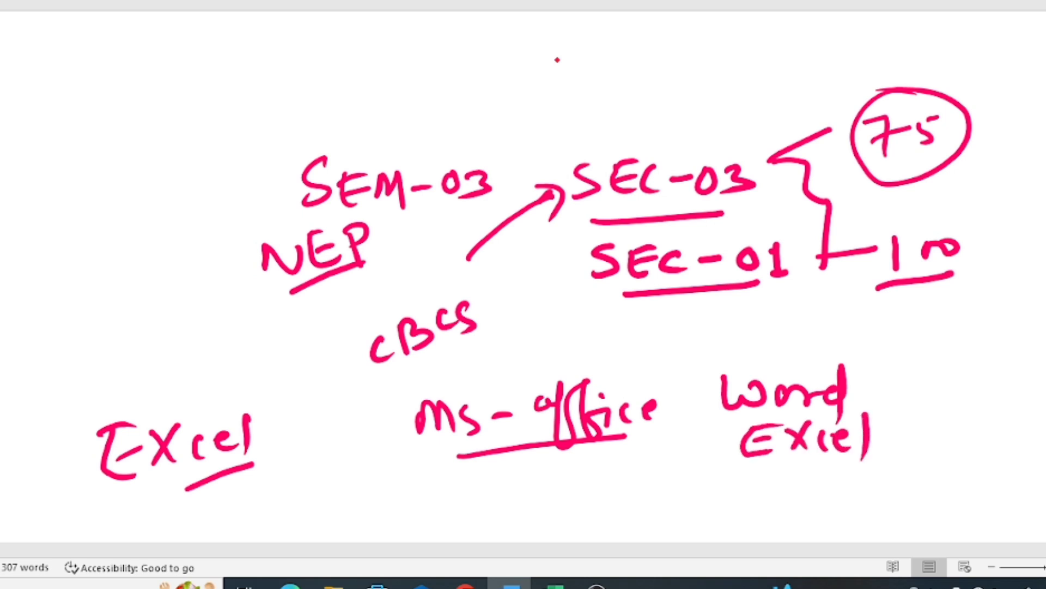
left_click_drag(733, 479, 736, 509)
mouse_move(734, 473)
left_mouse_down()
mouse_move(736, 493)
mouse_move(815, 491)
mouse_move(833, 500)
left_mouse_up()
mouse_move(842, 477)
left_mouse_down()
mouse_move(846, 498)
mouse_move(869, 479)
mouse_move(883, 515)
left_mouse_up()
mouse_move(882, 480)
left_mouse_down()
mouse_move(937, 494)
mouse_move(934, 461)
left_mouse_up()
left_click_drag(940, 490, 964, 490)
mouse_move(965, 468)
left_mouse_down()
mouse_move(969, 493)
mouse_move(980, 477)
left_mouse_up()
mouse_move(973, 372)
left_mouse_down()
mouse_move(1008, 414)
mouse_move(1022, 504)
left_mouse_up()
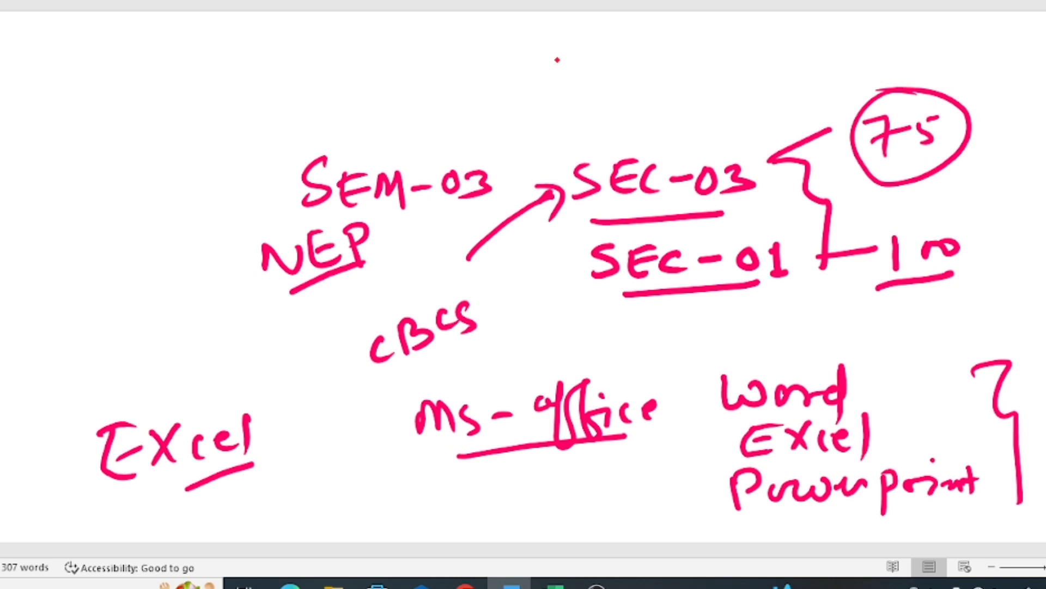
- Underline Excel again, tick it, and write an underlined MCQ below ms-office
left_click_drag(120, 502, 252, 464)
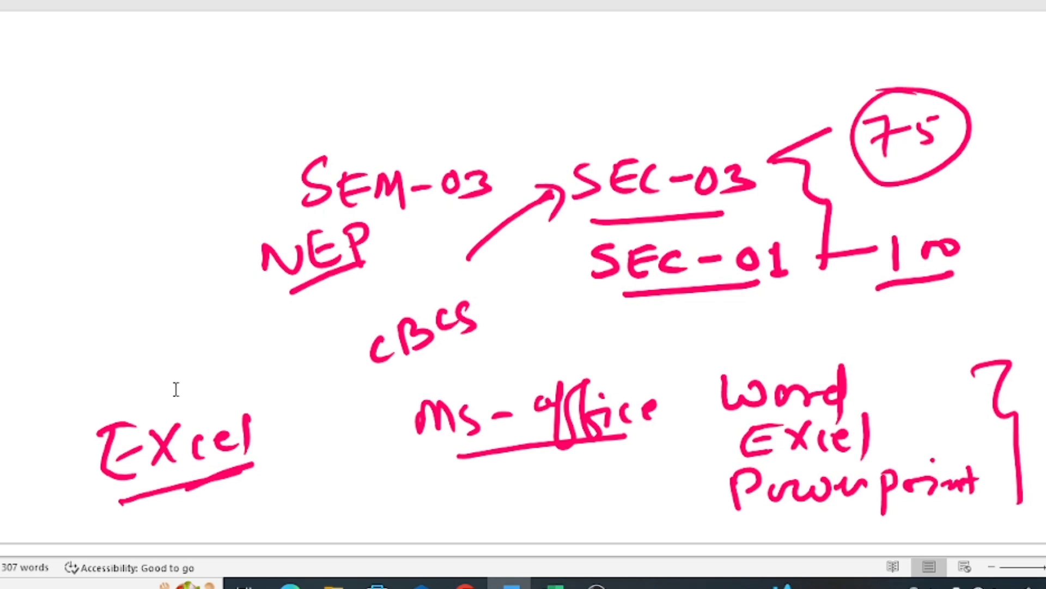
left_click_drag(52, 473, 91, 463)
mouse_move(345, 471)
left_mouse_down()
mouse_move(342, 500)
mouse_move(376, 500)
left_mouse_up()
left_click_drag(396, 479, 388, 500)
left_click_drag(431, 469, 443, 496)
mouse_move(391, 526)
left_mouse_down()
mouse_move(445, 503)
mouse_move(442, 526)
left_mouse_up()
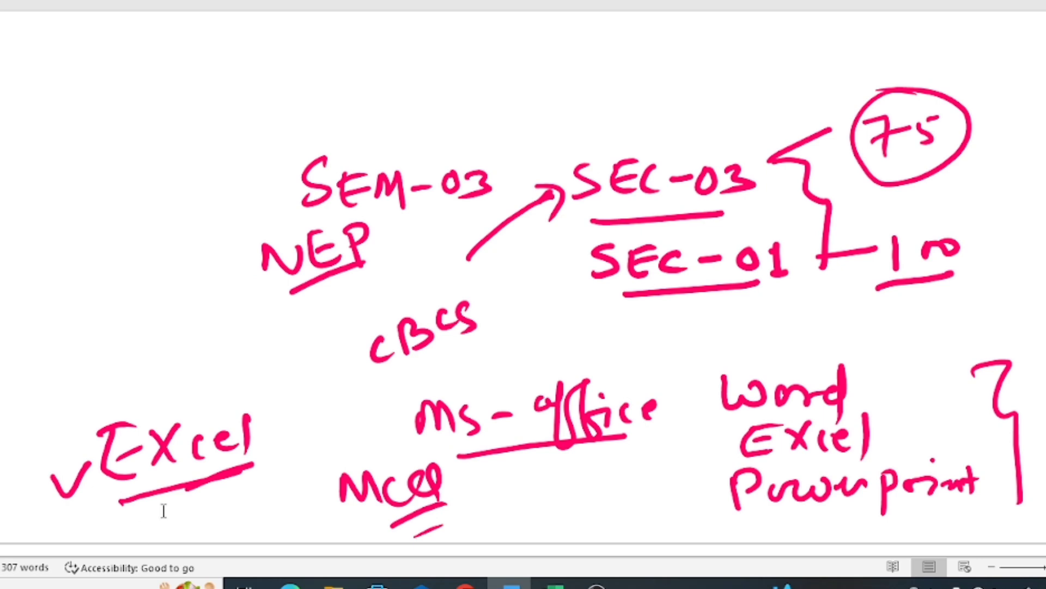
- Underline Excel in the heading, Microsoft Excel and powerful spreadsheet, with an arrow between them
scroll(164, 498, "down", 2)
scroll(146, 508, "down", 3)
scroll(146, 508, "down", 2)
scroll(145, 521, "down", 1)
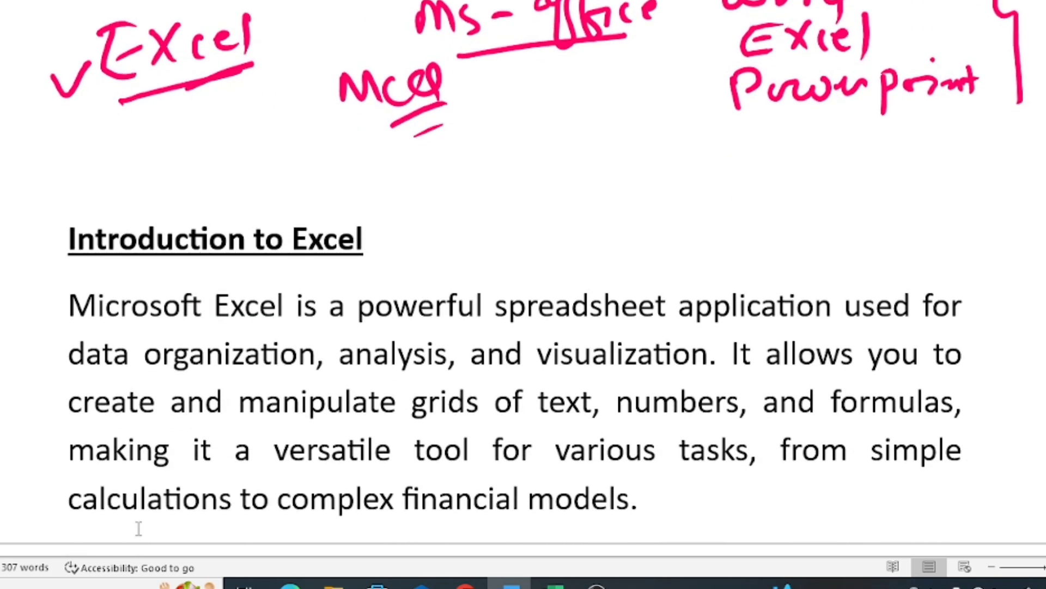
mouse_move(299, 264)
left_mouse_down()
mouse_move(370, 265)
mouse_move(306, 275)
left_mouse_up()
left_click_drag(137, 329, 279, 327)
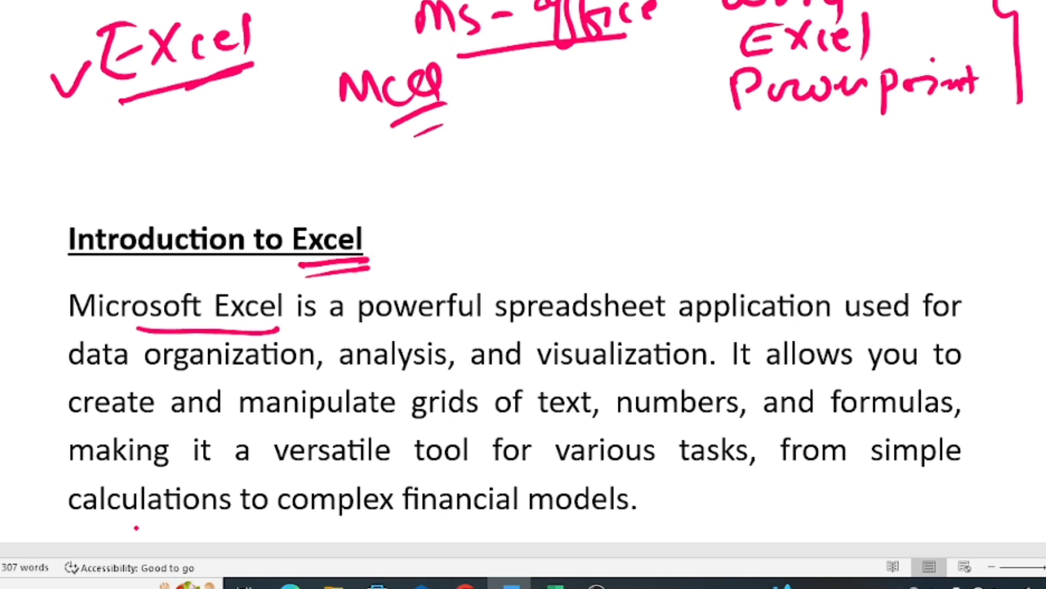
left_click_drag(421, 328, 598, 324)
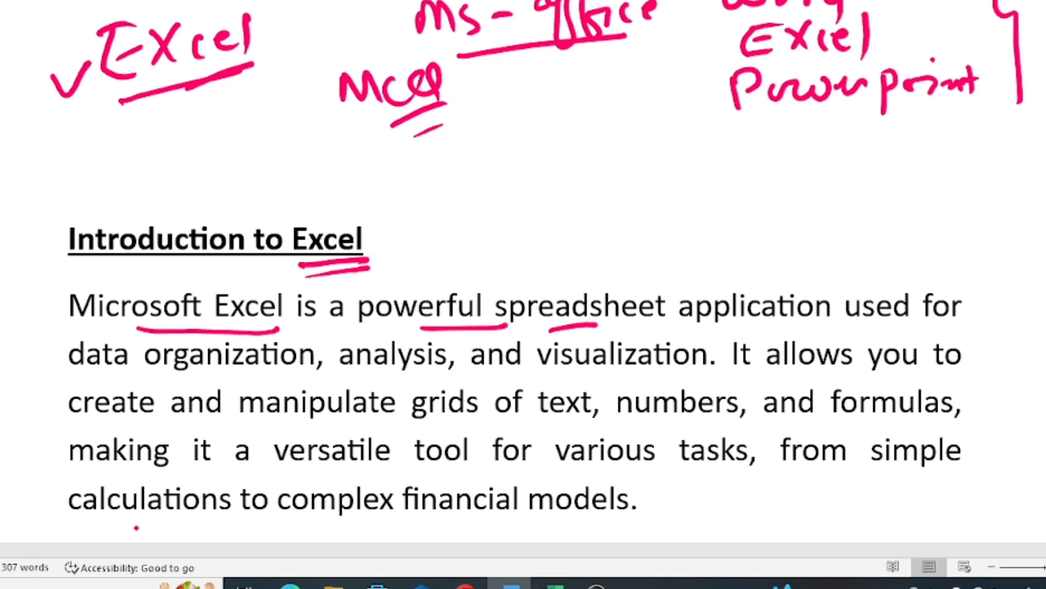
mouse_move(290, 303)
left_mouse_down()
mouse_move(288, 289)
mouse_move(550, 270)
mouse_move(555, 290)
mouse_move(569, 278)
left_mouse_up()
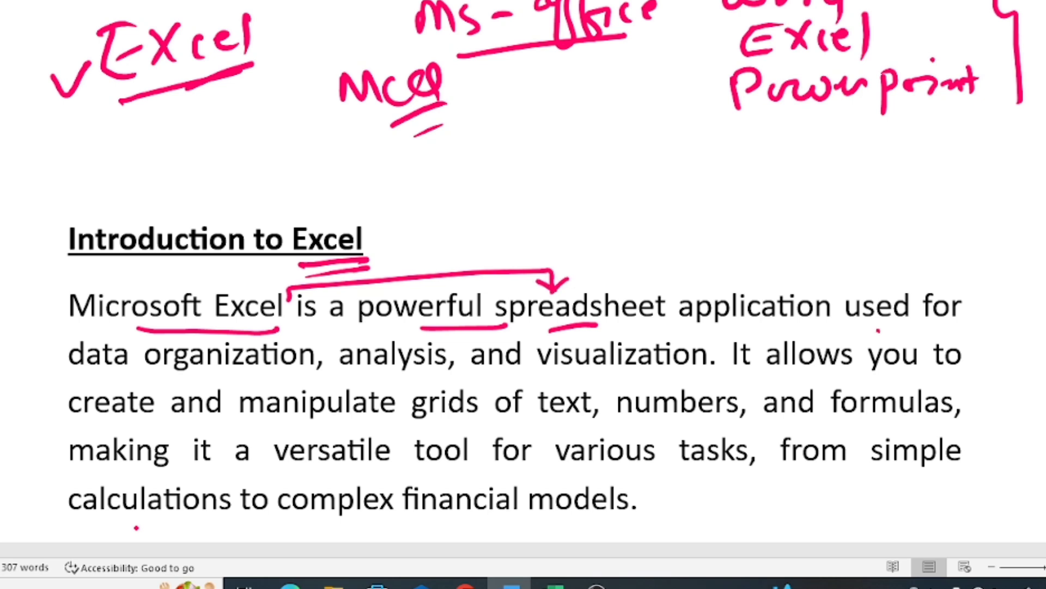
- Underline used for, organization, analysis and visualization in the paragraph
left_click_drag(878, 330, 964, 323)
left_click_drag(141, 376, 269, 373)
left_click_drag(381, 376, 443, 370)
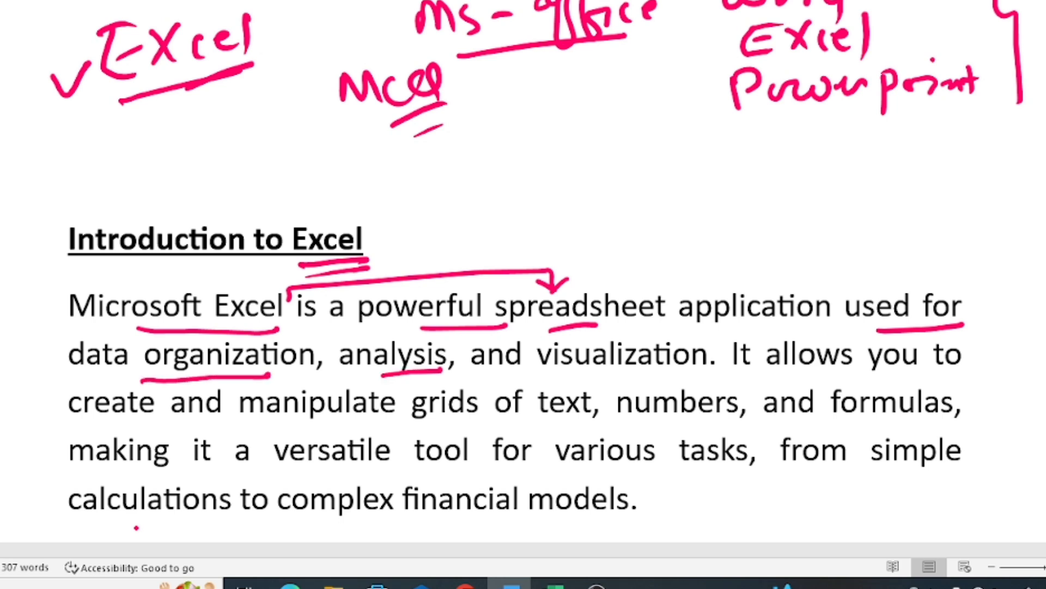
left_click_drag(585, 376, 678, 375)
- Handwrite 'data' above the paragraph, underline it, and draw arrows branching from it
mouse_move(644, 217)
left_mouse_down()
mouse_move(627, 261)
mouse_move(665, 263)
left_mouse_up()
left_click_drag(689, 243, 709, 257)
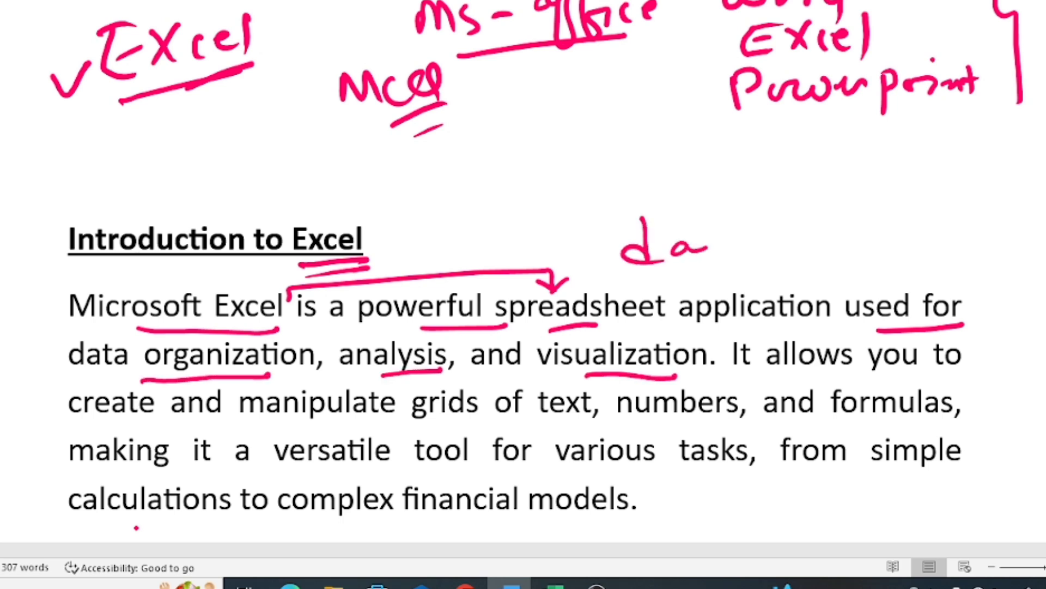
left_click_drag(711, 217, 715, 264)
mouse_move(699, 251)
left_mouse_down()
mouse_move(733, 240)
mouse_move(747, 265)
mouse_move(760, 262)
left_mouse_up()
mouse_move(705, 287)
left_mouse_down()
mouse_move(758, 273)
mouse_move(826, 218)
mouse_move(854, 218)
left_mouse_up()
mouse_move(785, 249)
left_mouse_down()
mouse_move(863, 253)
mouse_move(860, 262)
left_mouse_up()
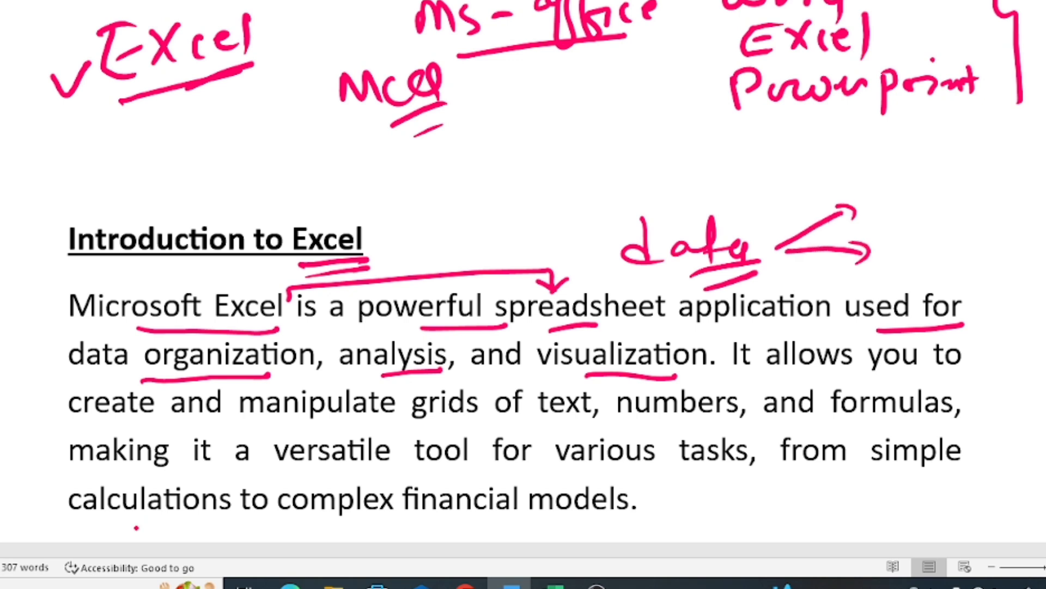
mouse_move(782, 246)
left_mouse_down()
mouse_move(787, 189)
mouse_move(799, 210)
left_mouse_up()
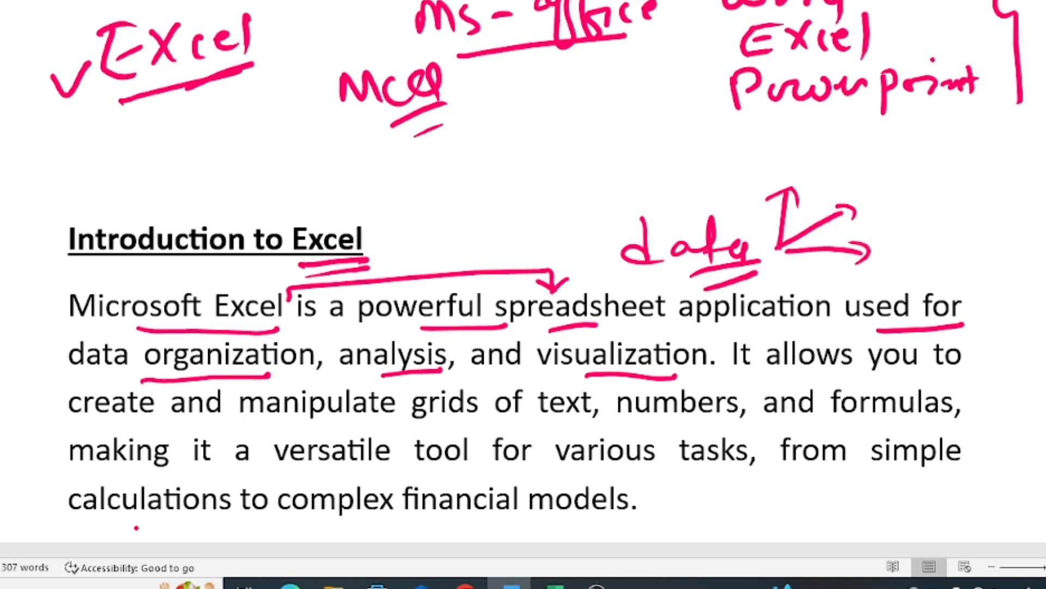
left_click_drag(782, 248, 824, 292)
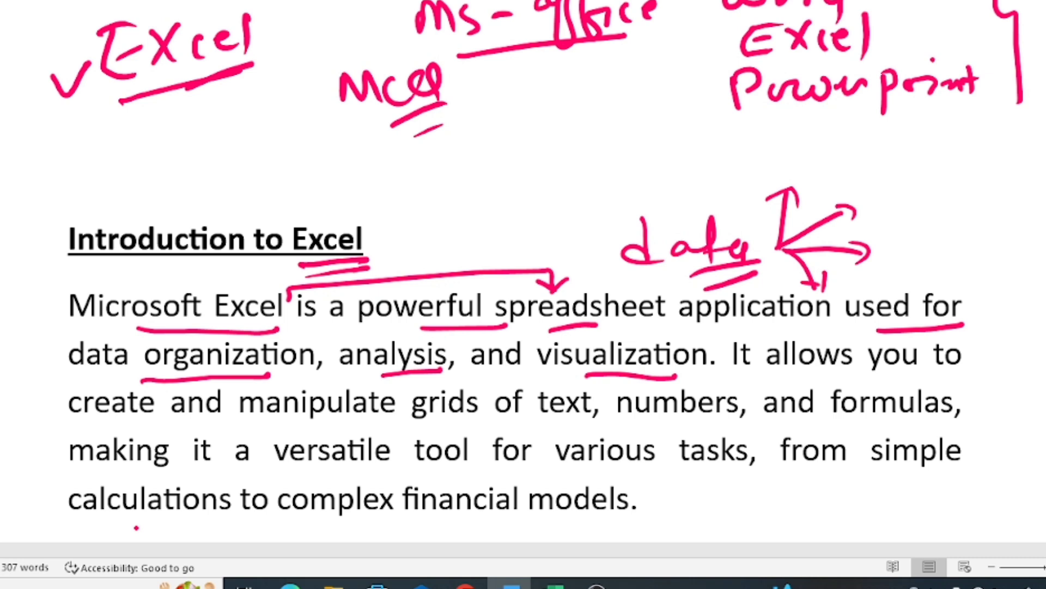
- Tick the heading's Excel and underline allows you to, manipulate, numbers and formulas
mouse_move(312, 205)
left_mouse_down()
mouse_move(340, 214)
mouse_move(379, 197)
left_mouse_up()
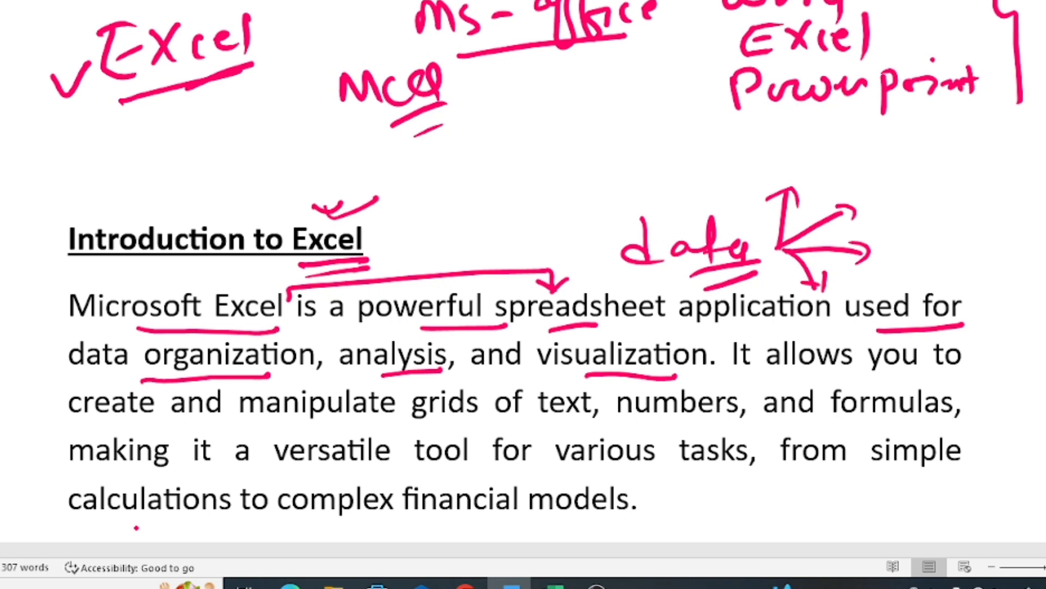
left_click_drag(761, 374, 998, 372)
left_click_drag(203, 435, 335, 418)
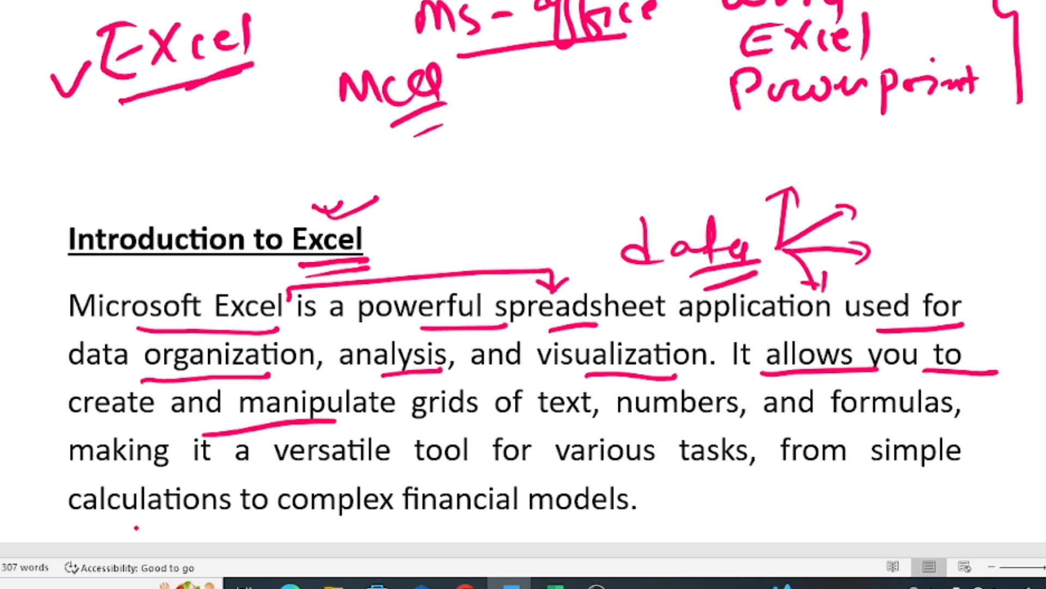
left_click_drag(472, 424, 534, 420)
left_click_drag(677, 417, 741, 417)
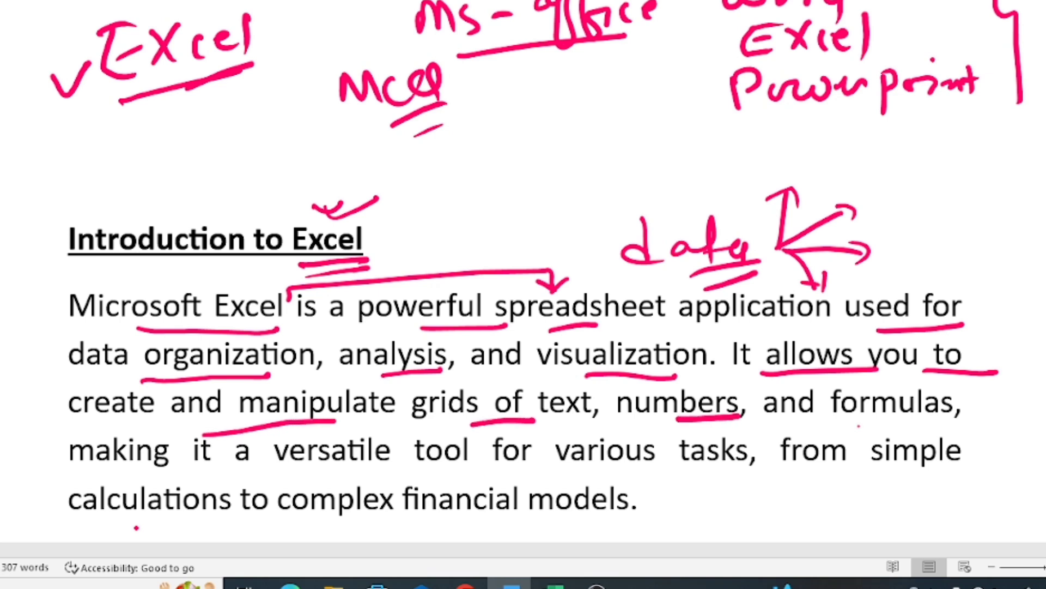
left_click_drag(859, 424, 943, 419)
left_click_drag(252, 483, 287, 478)
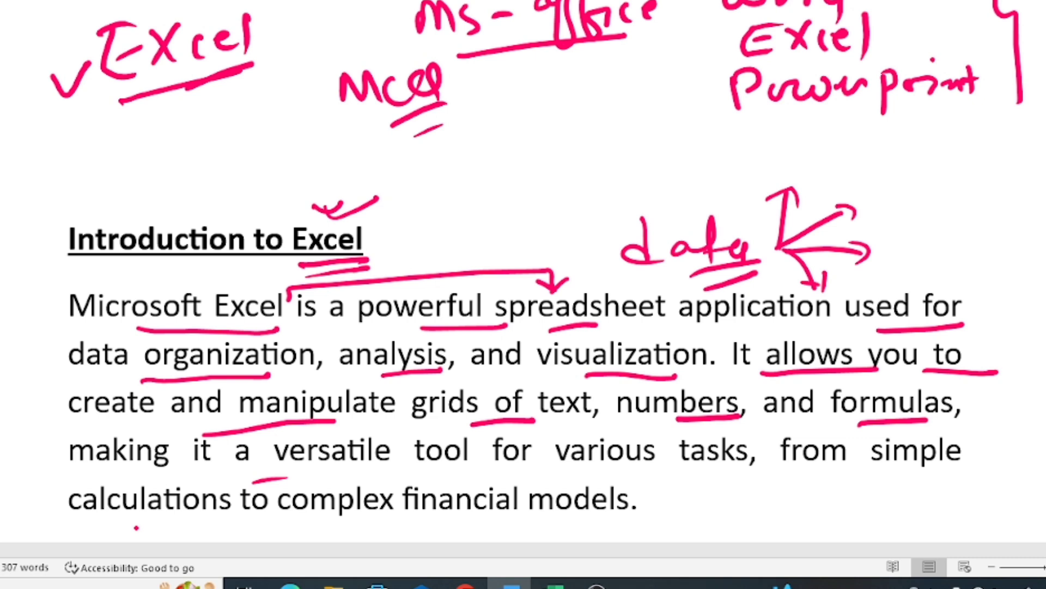
- Bracket the paragraph, underline simple and models, mark calculations and complex, and tick the heading
mouse_move(64, 275)
left_mouse_down()
mouse_move(35, 322)
mouse_move(36, 425)
mouse_move(65, 540)
mouse_move(36, 373)
left_mouse_up()
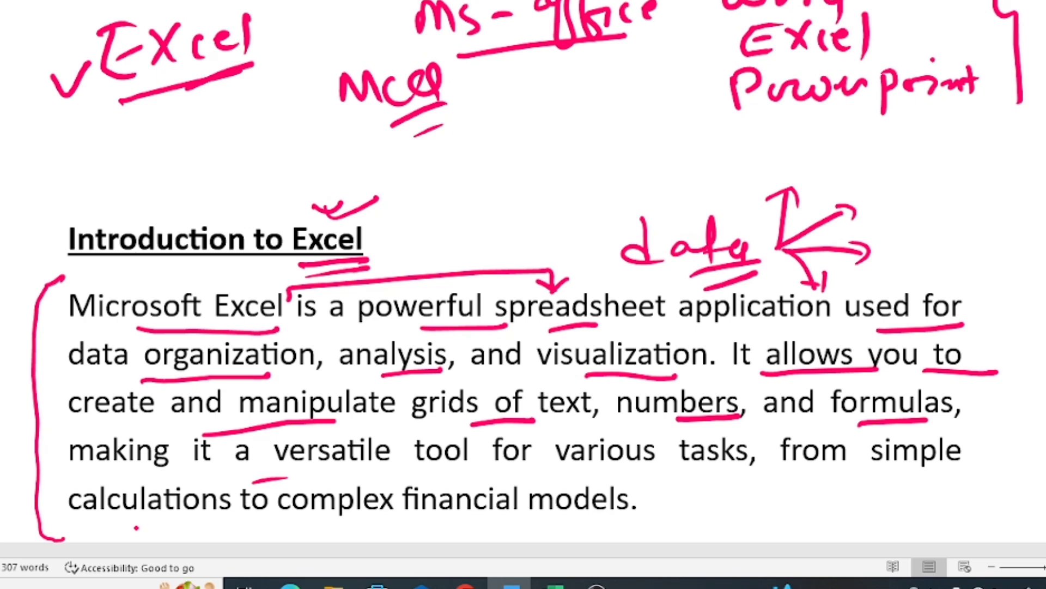
left_click_drag(876, 464, 949, 469)
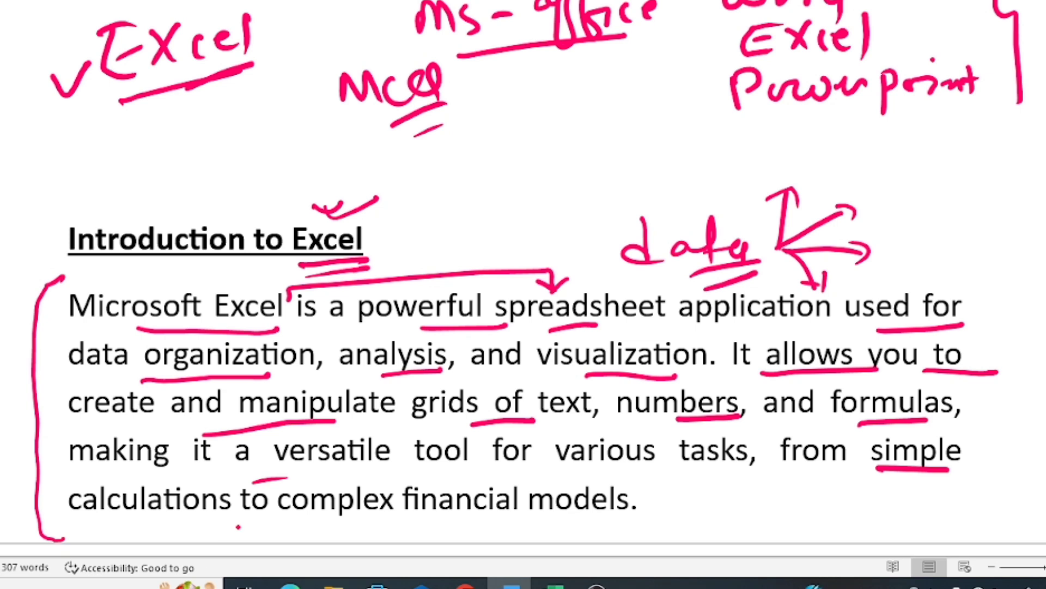
left_click_drag(213, 521, 233, 513)
left_click_drag(376, 518, 402, 506)
left_click_drag(523, 519, 604, 513)
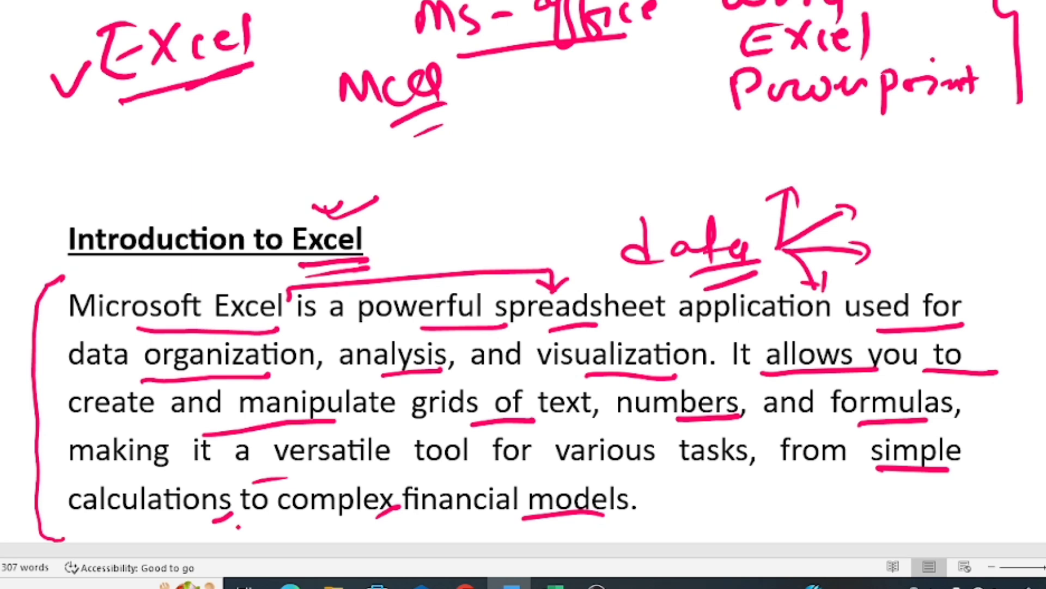
left_click_drag(397, 241, 438, 228)
- Scroll to the Hindi paragraph and underline key words, including है, (columns) और and (rows)
scroll(164, 448, "down", 1)
scroll(164, 448, "down", 2)
scroll(163, 448, "down", 3)
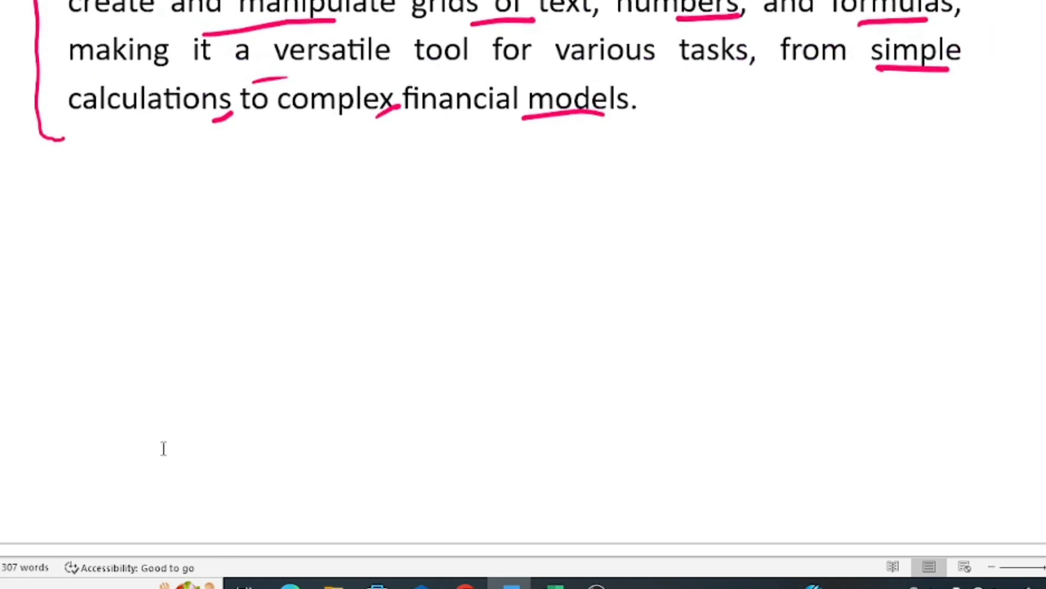
scroll(163, 448, "down", 3)
scroll(157, 451, "down", 4)
scroll(157, 452, "down", 4)
scroll(158, 455, "down", 1)
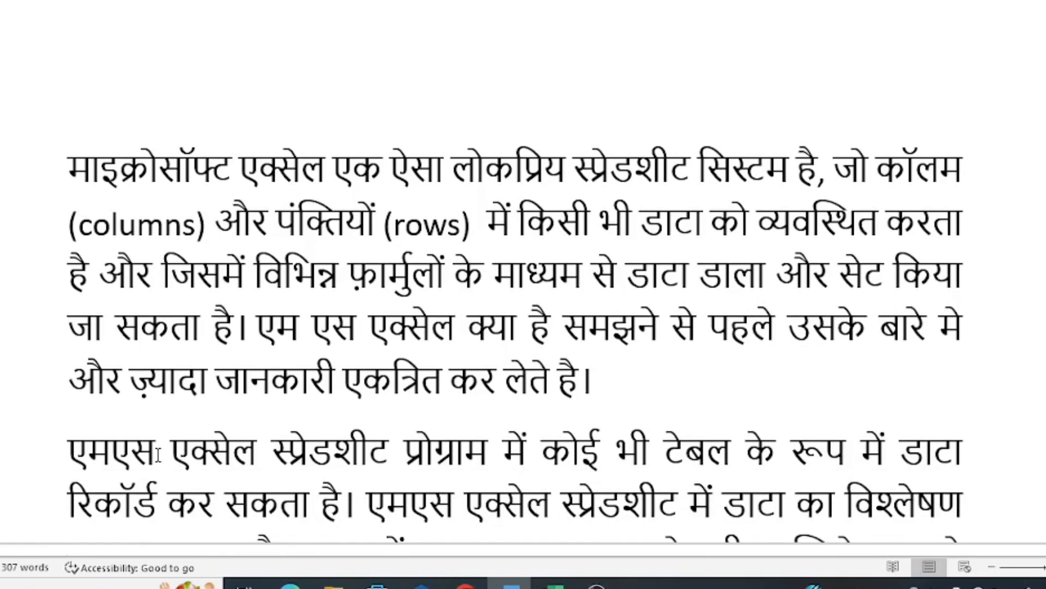
scroll(158, 455, "down", 1)
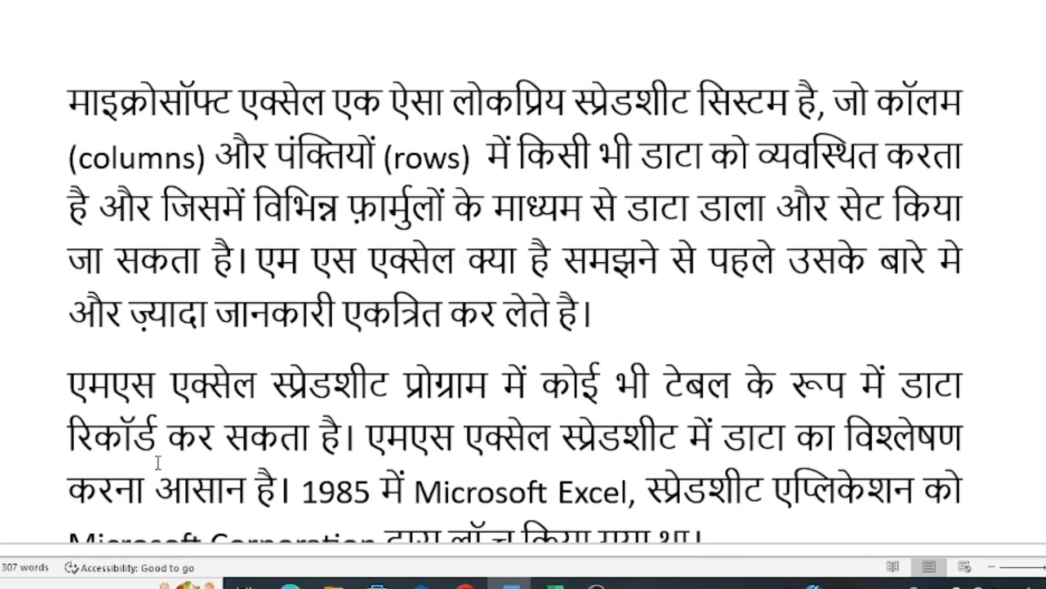
left_click_drag(252, 115, 308, 118)
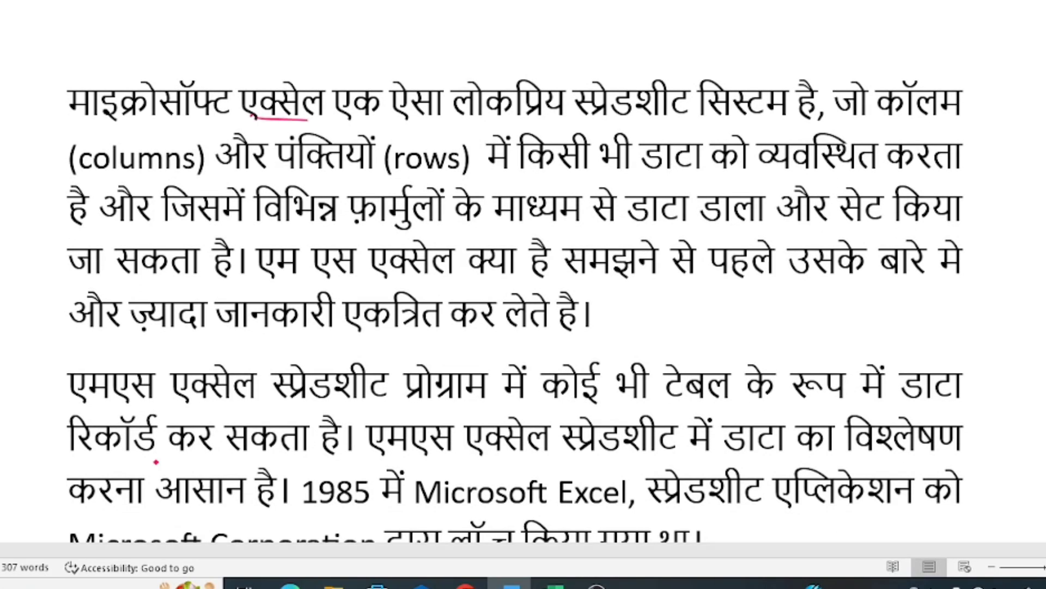
left_click_drag(484, 130, 555, 123)
left_click_drag(634, 123, 702, 123)
left_click_drag(780, 121, 827, 115)
left_click_drag(169, 178, 247, 169)
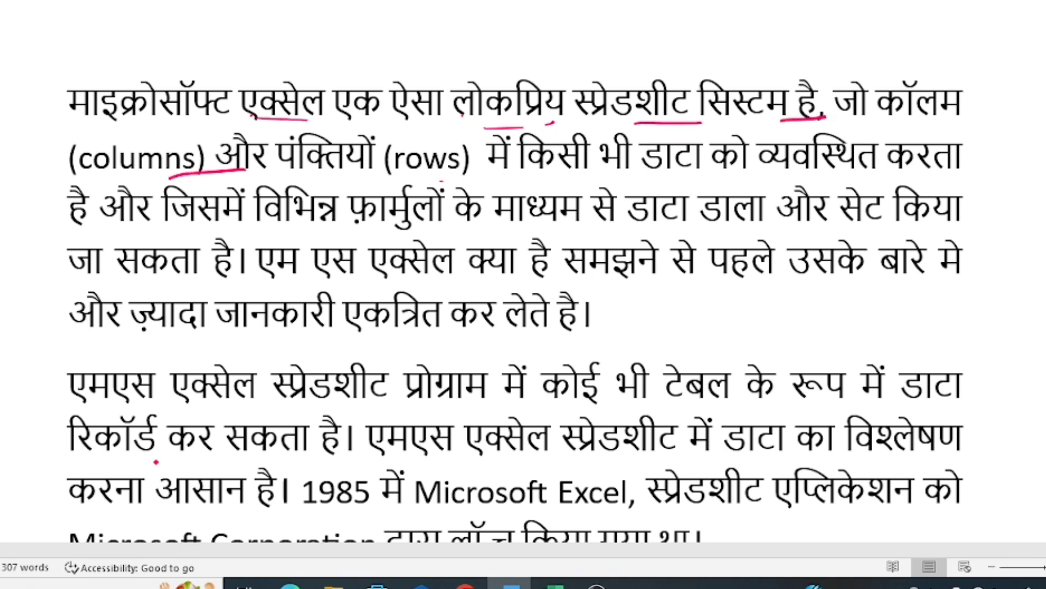
left_click_drag(442, 182, 459, 178)
- Sketch a box divided into a grid beside the paragraph and tick its cells
mouse_move(679, 279)
left_mouse_down()
mouse_move(682, 334)
mouse_move(792, 305)
mouse_move(784, 351)
left_mouse_up()
mouse_move(679, 316)
left_mouse_down()
mouse_move(743, 358)
mouse_move(784, 353)
mouse_move(815, 324)
mouse_move(718, 304)
mouse_move(790, 302)
left_mouse_up()
left_click_drag(722, 277, 713, 365)
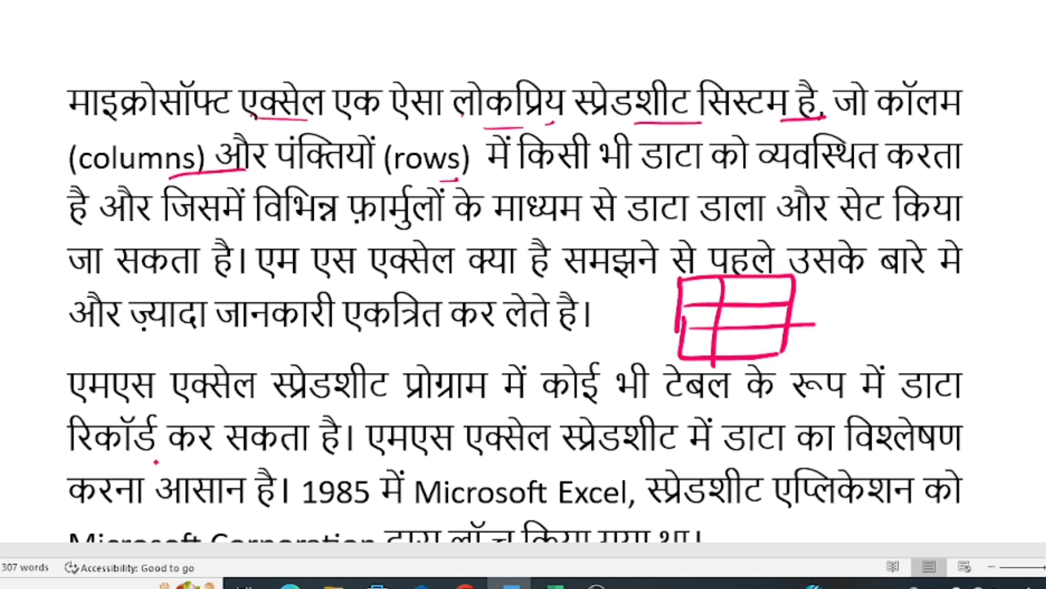
left_click_drag(759, 272, 755, 362)
left_click_drag(698, 287, 791, 289)
left_click_drag(693, 311, 785, 313)
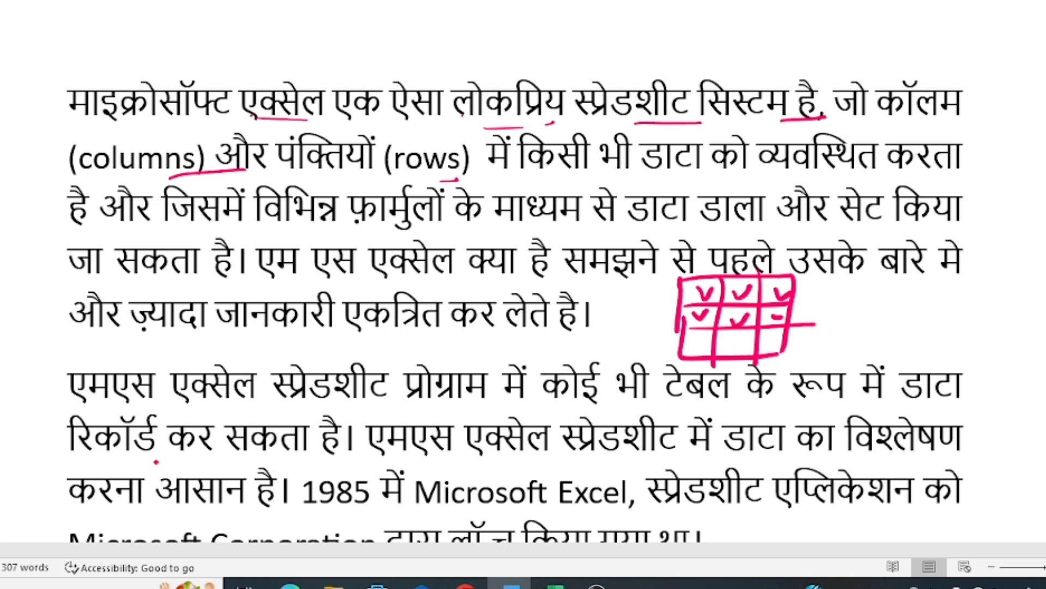
left_click_drag(699, 340, 784, 330)
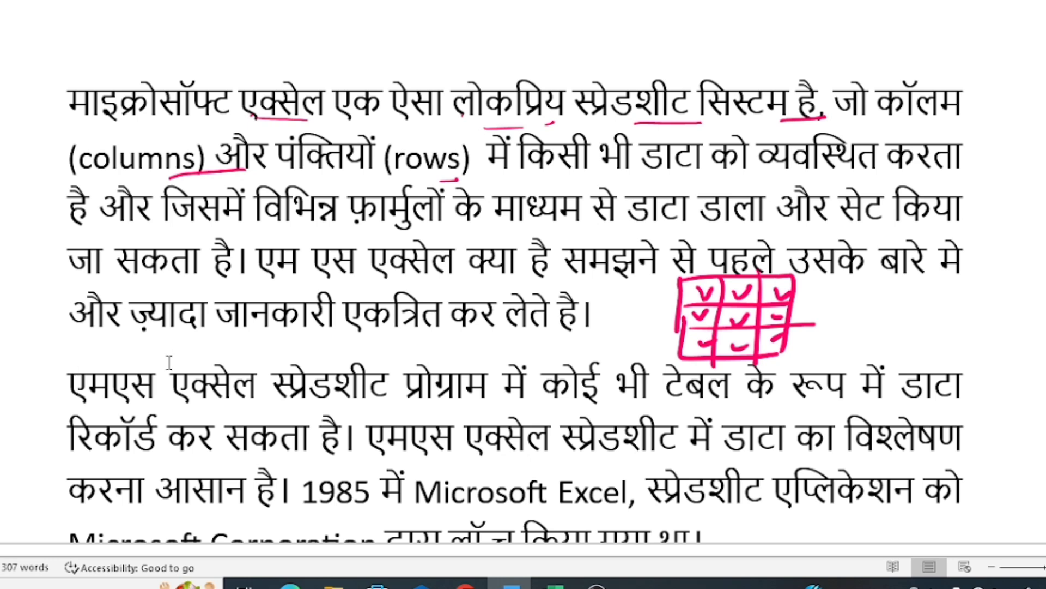
- Underline के रूप, कर सकता, स्प्रेडशीट में and आसान in the second paragraph
scroll(170, 368, "down", 3)
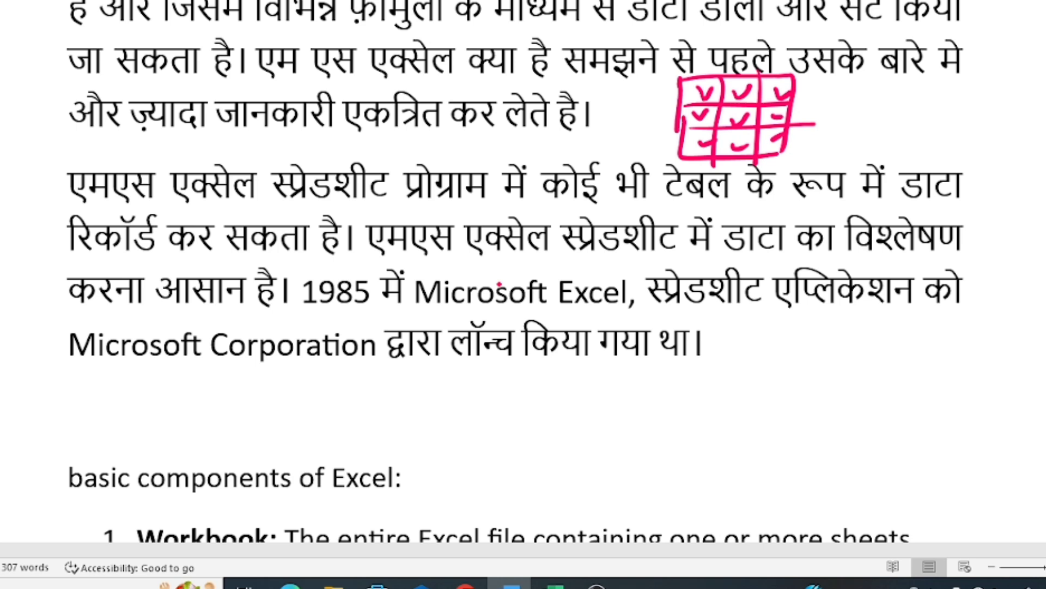
left_click_drag(707, 205, 844, 197)
left_click_drag(191, 266, 304, 253)
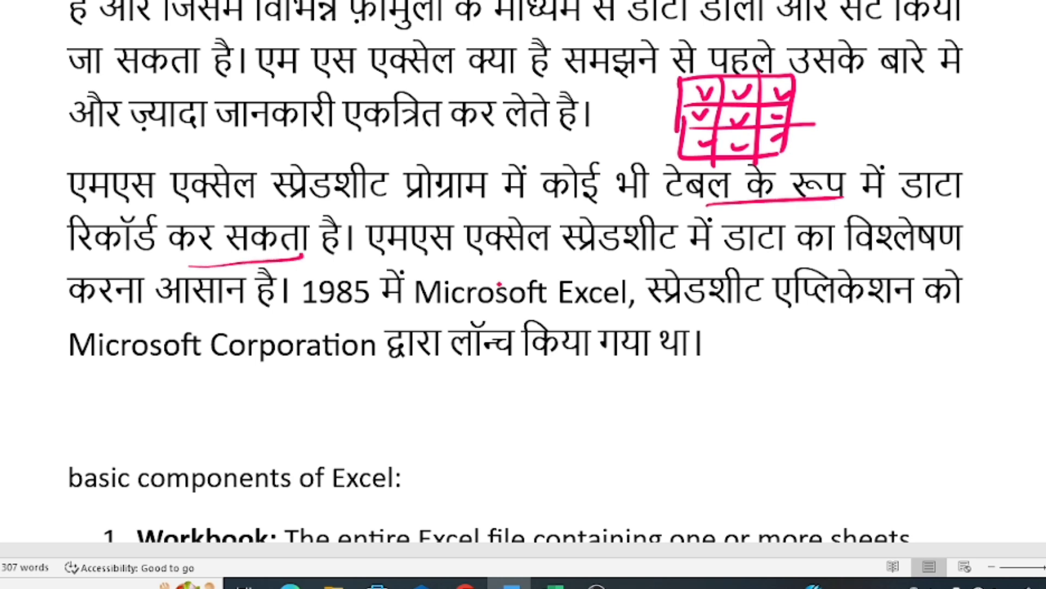
left_click_drag(615, 258, 729, 253)
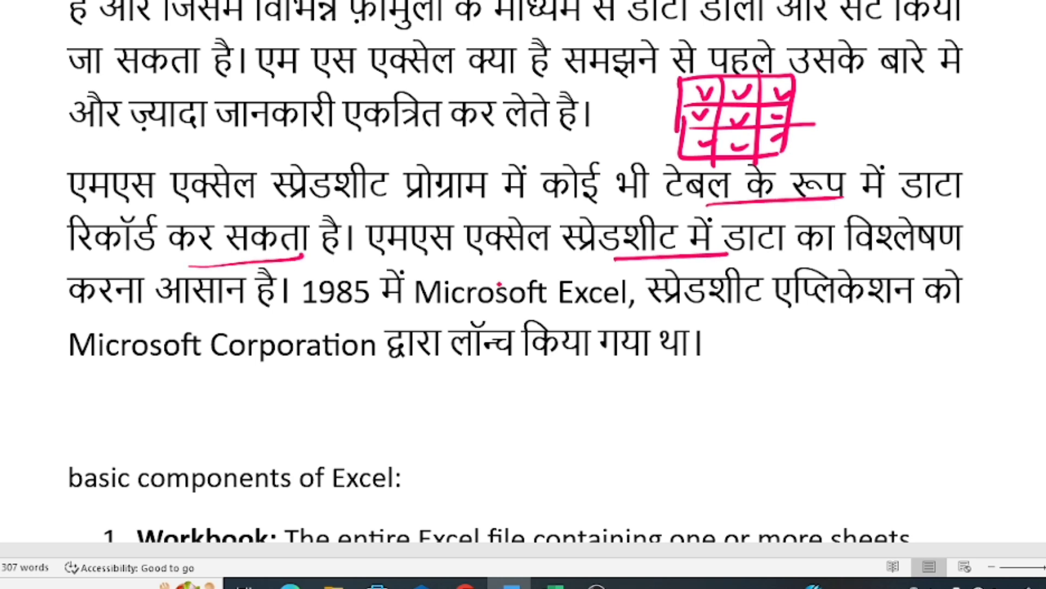
left_click_drag(194, 309, 253, 303)
- Underline 1985, Microsoft Excel, एप्लिकेशन, Microsoft Corporation and किया गया, ticking Microsoft Corporation
left_click_drag(334, 309, 378, 305)
left_click_drag(500, 310, 632, 312)
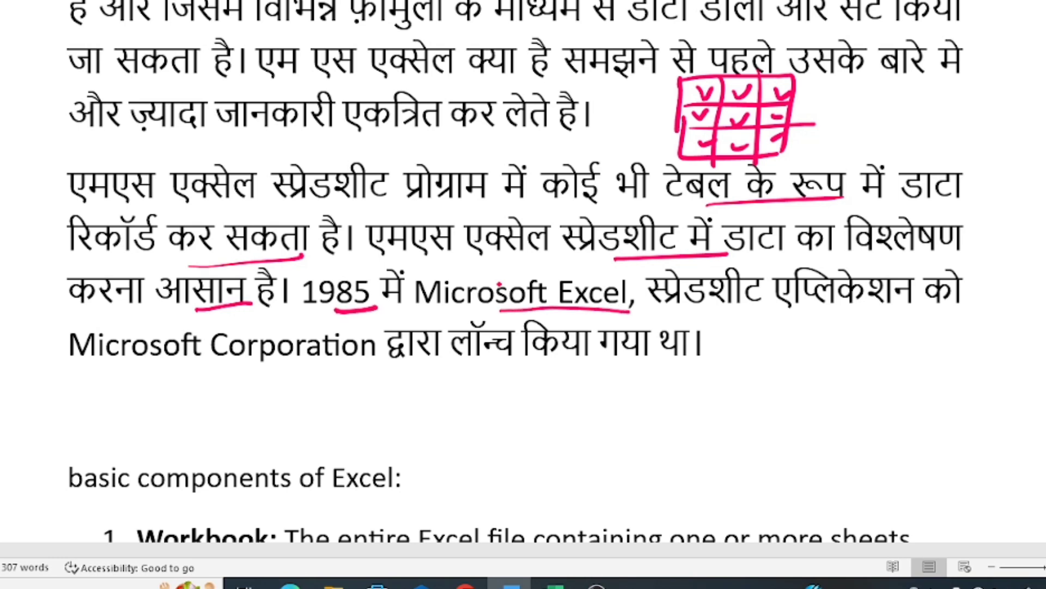
left_click_drag(703, 312, 859, 310)
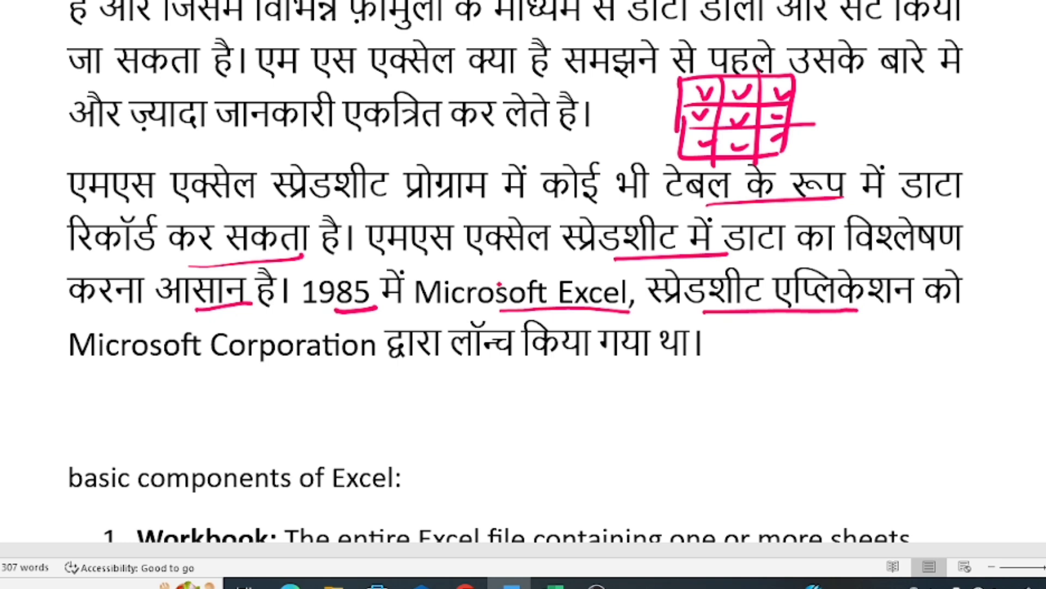
left_click_drag(182, 376, 301, 363)
left_click_drag(500, 367, 633, 360)
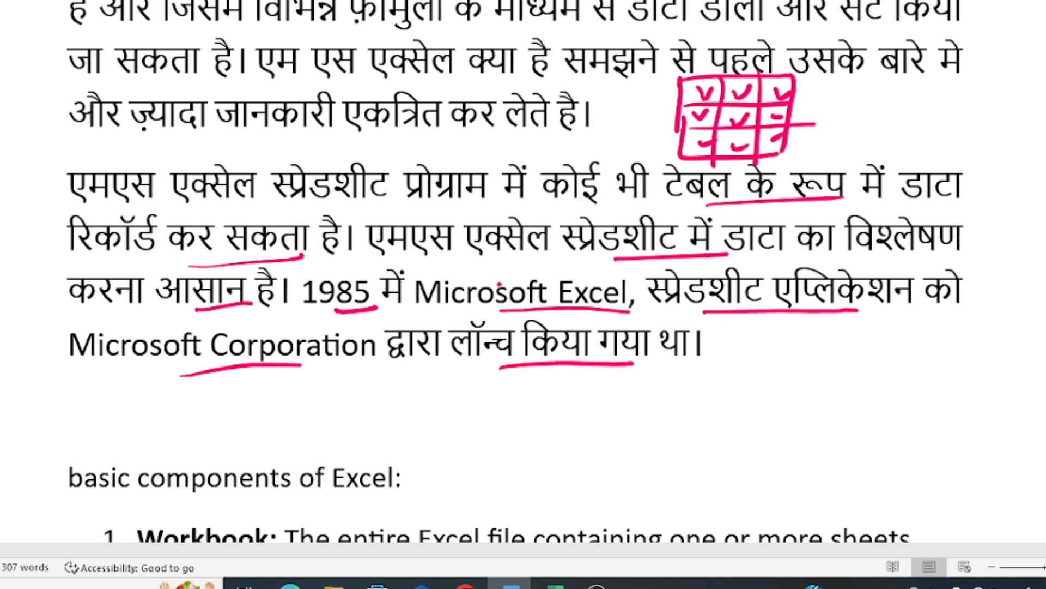
mouse_move(49, 390)
left_mouse_down()
mouse_move(91, 365)
mouse_move(206, 360)
left_mouse_up()
left_click_drag(311, 316, 382, 306)
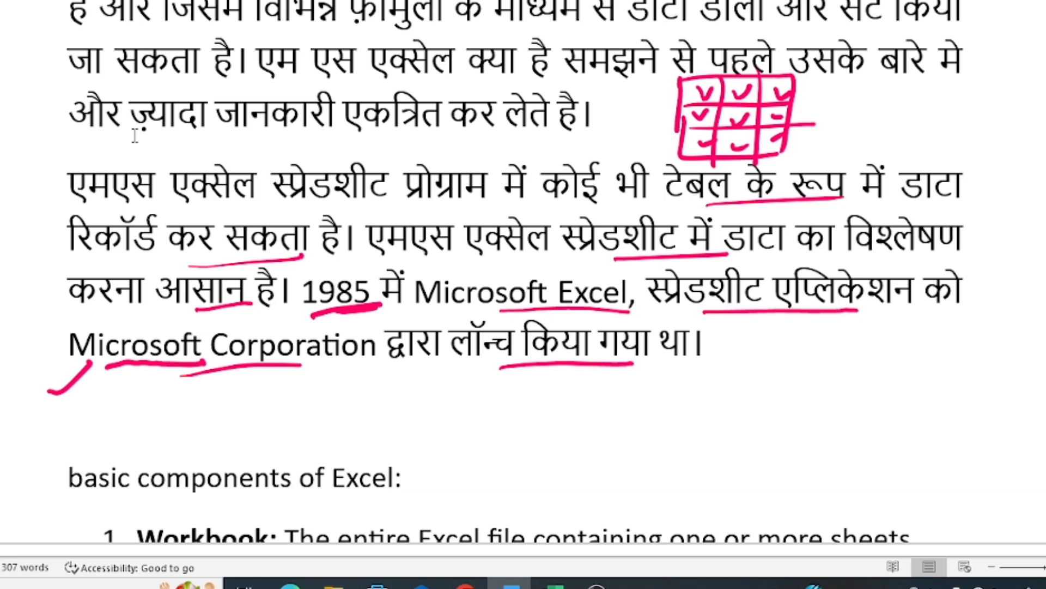
- Underline the 'basic components of Excel' heading and the Workbook definition, ticking the first item
scroll(138, 162, "down", 3)
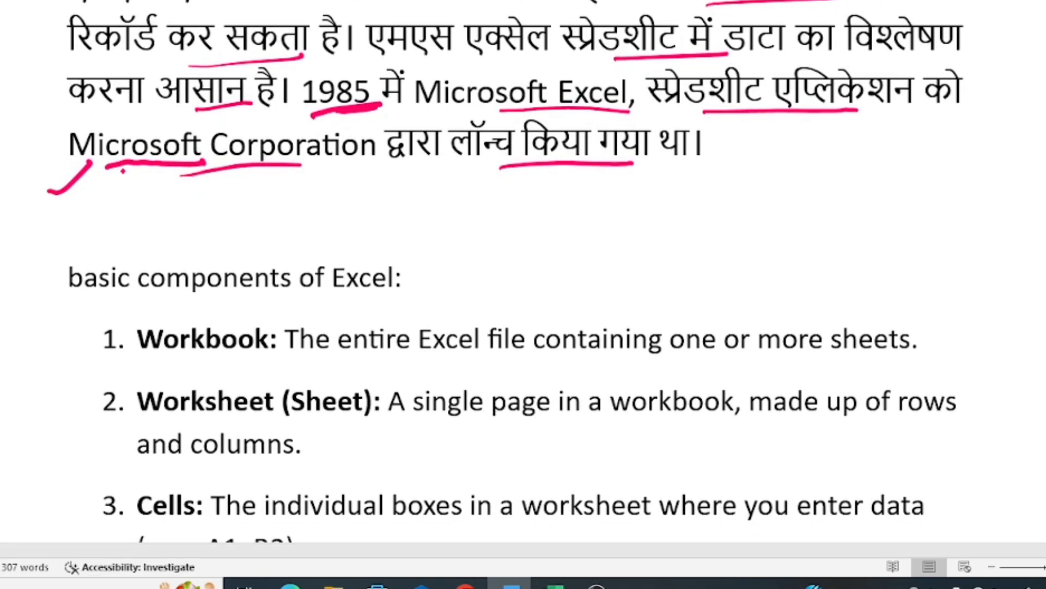
left_click_drag(87, 299, 389, 295)
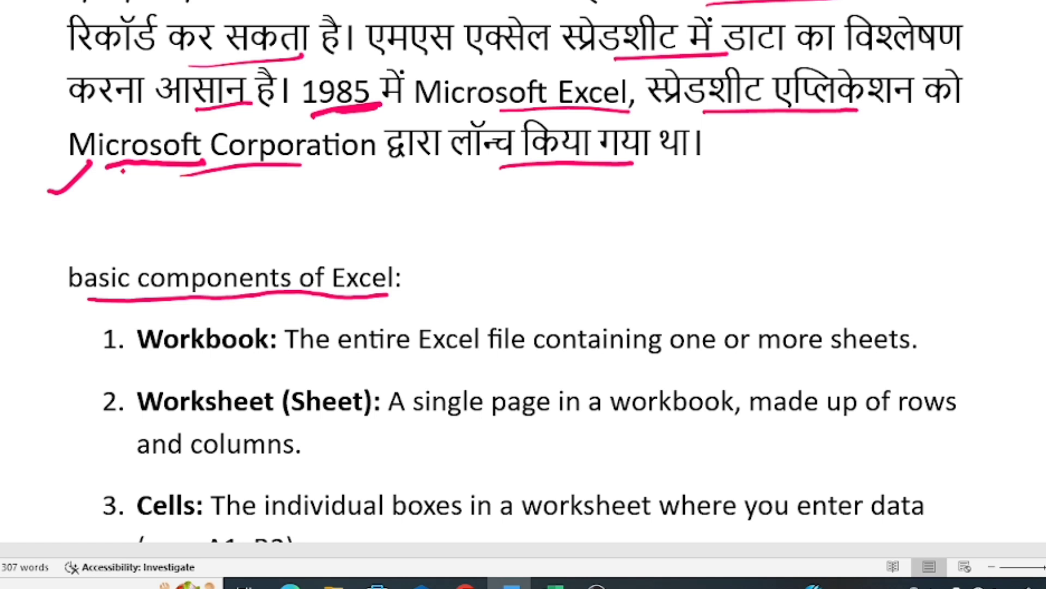
left_click_drag(59, 361, 77, 358)
left_click_drag(143, 361, 263, 356)
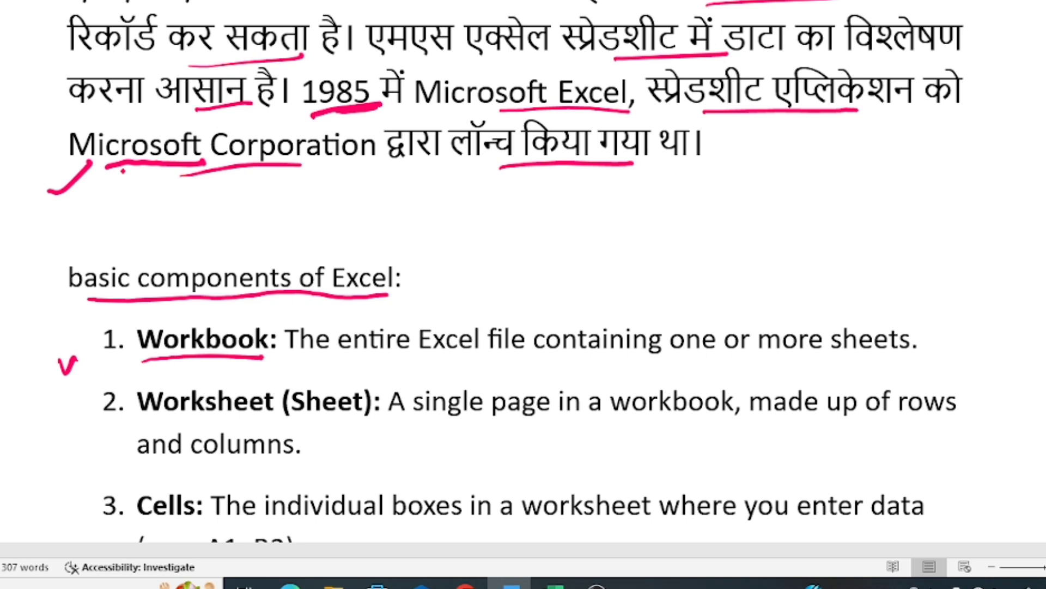
left_click_drag(313, 358, 527, 358)
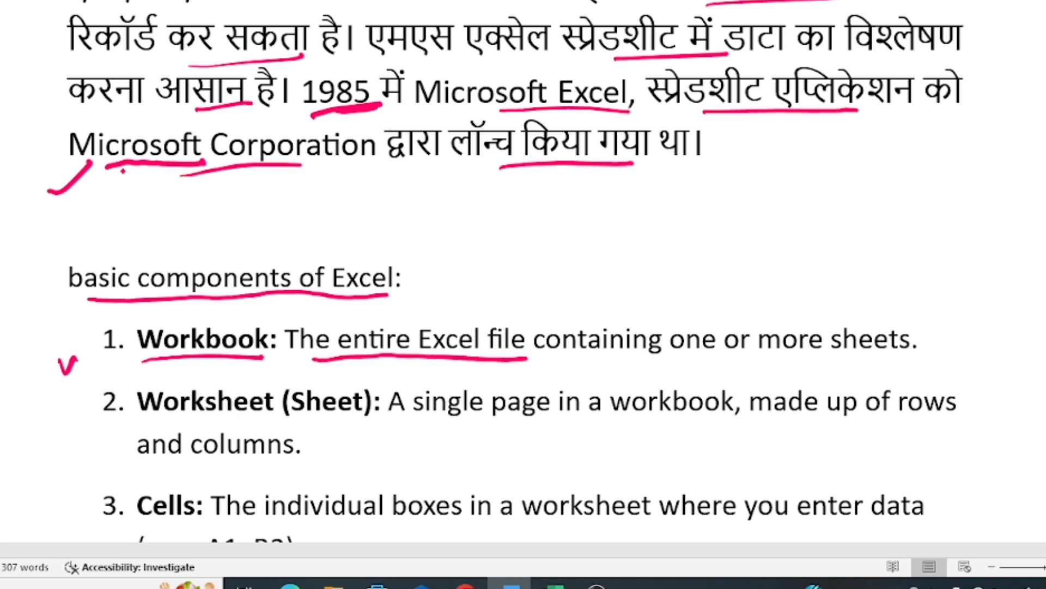
left_click_drag(606, 359, 695, 357)
left_click_drag(778, 360, 875, 355)
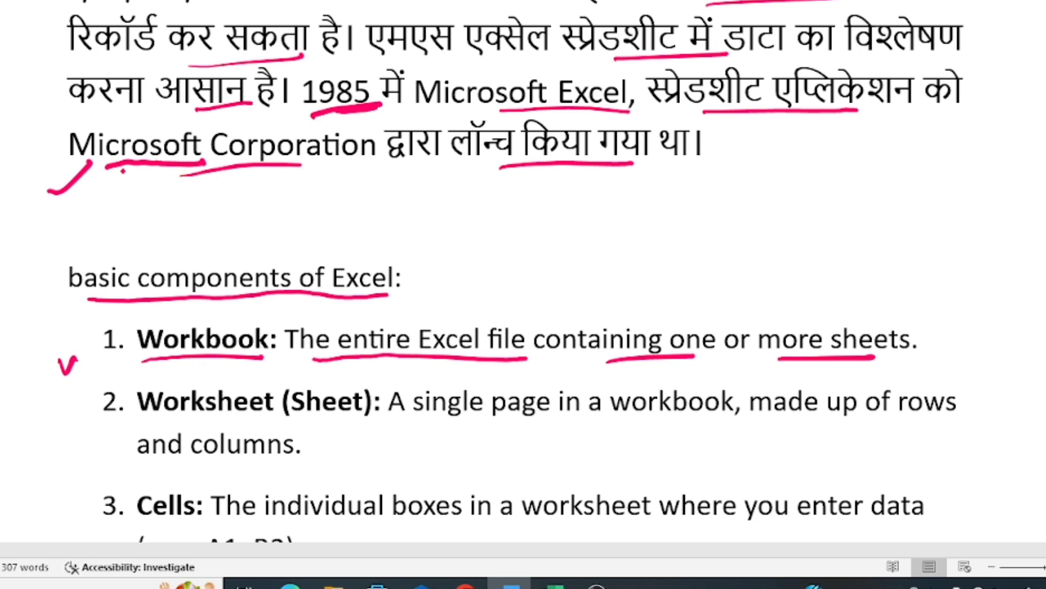
- Handwrite an arrowed, underlined 'File' note above 'Excel file' and tick 'more sheets'
left_click_drag(450, 290, 444, 320)
left_click_drag(434, 311, 452, 324)
mouse_move(472, 266)
left_mouse_down()
mouse_move(472, 293)
mouse_move(495, 264)
mouse_move(506, 295)
left_mouse_up()
left_click_drag(514, 254, 507, 301)
mouse_move(524, 283)
left_mouse_down()
mouse_move(543, 296)
mouse_move(546, 288)
left_mouse_up()
left_click_drag(503, 317, 551, 301)
left_click_drag(564, 292, 593, 279)
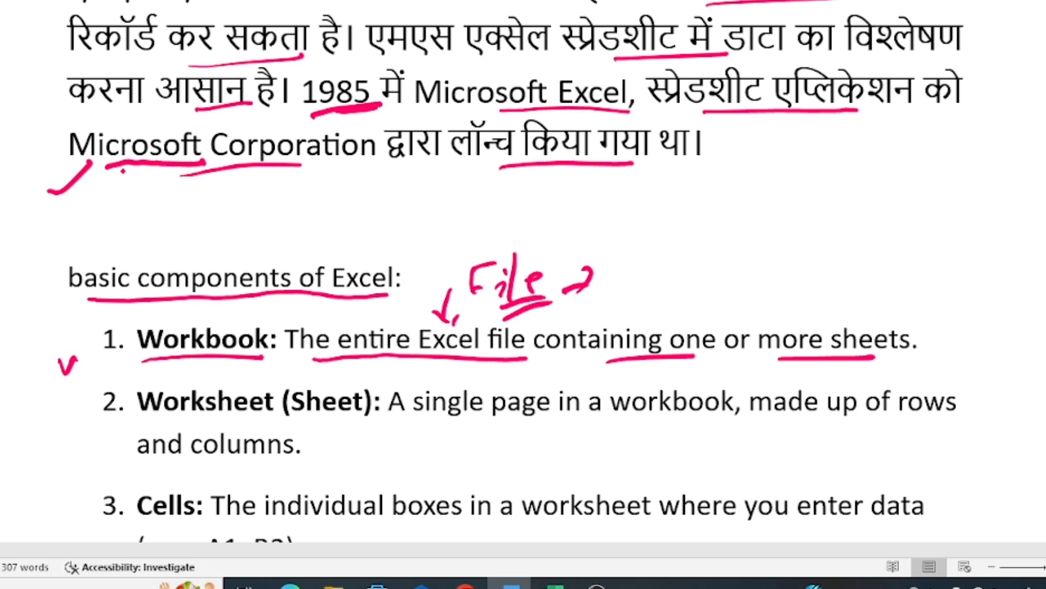
left_click_drag(863, 306, 921, 291)
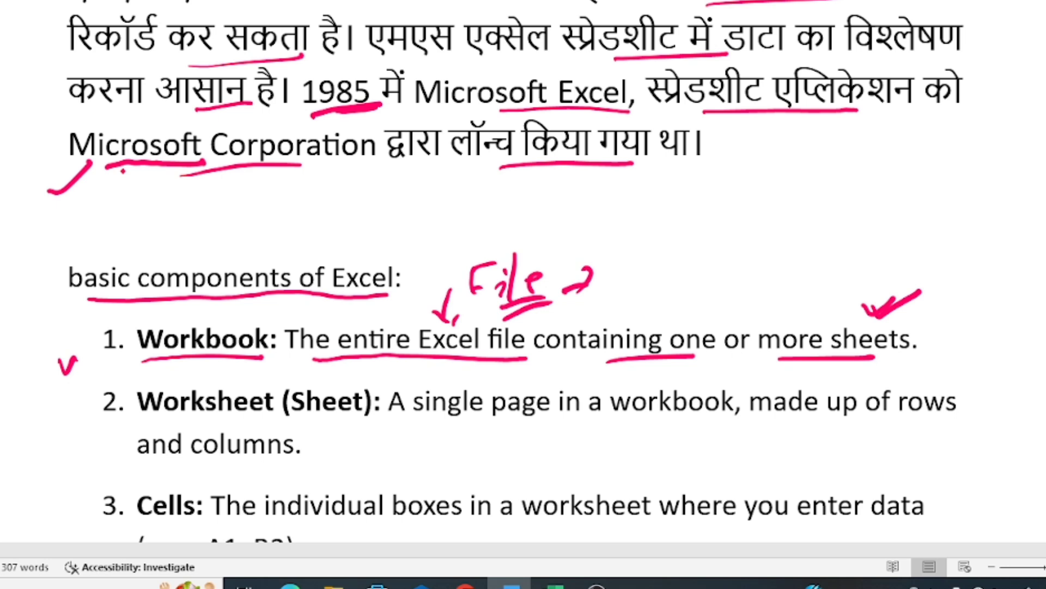
- Underline the term Worksheet and draw a page outline to the right
left_click_drag(169, 419, 355, 413)
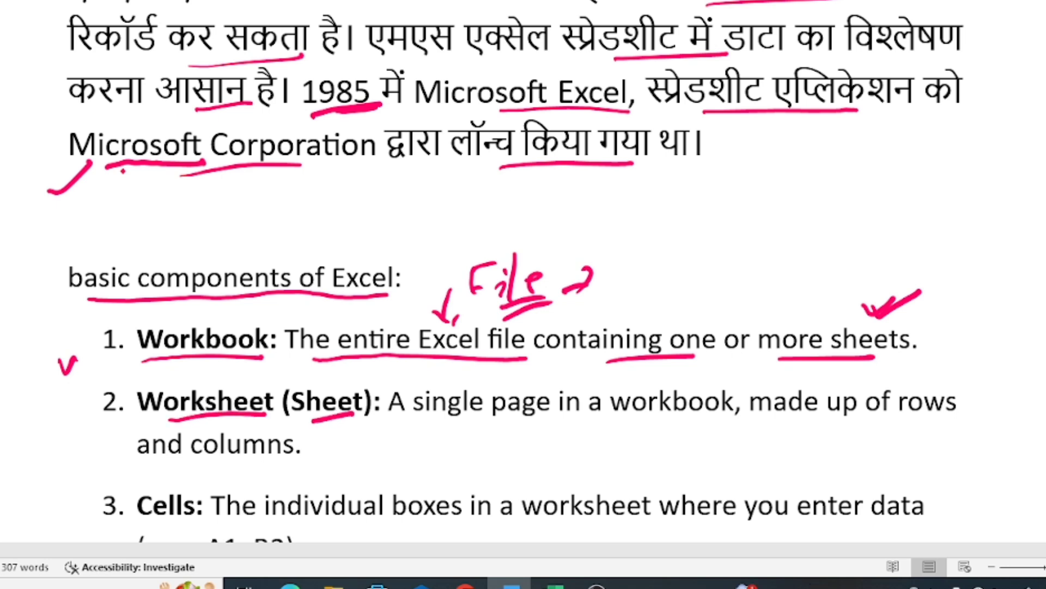
left_click_drag(717, 201, 708, 294)
mouse_move(799, 192)
left_mouse_down()
mouse_move(839, 191)
mouse_move(829, 279)
left_mouse_up()
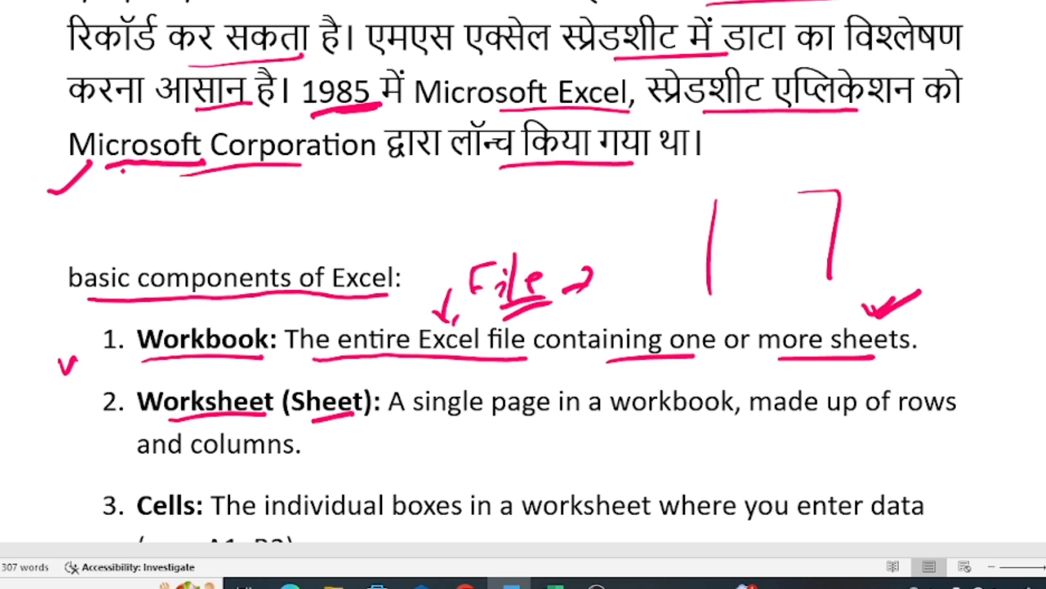
left_click_drag(721, 202, 774, 194)
left_click_drag(711, 294, 839, 291)
left_click_drag(764, 195, 847, 190)
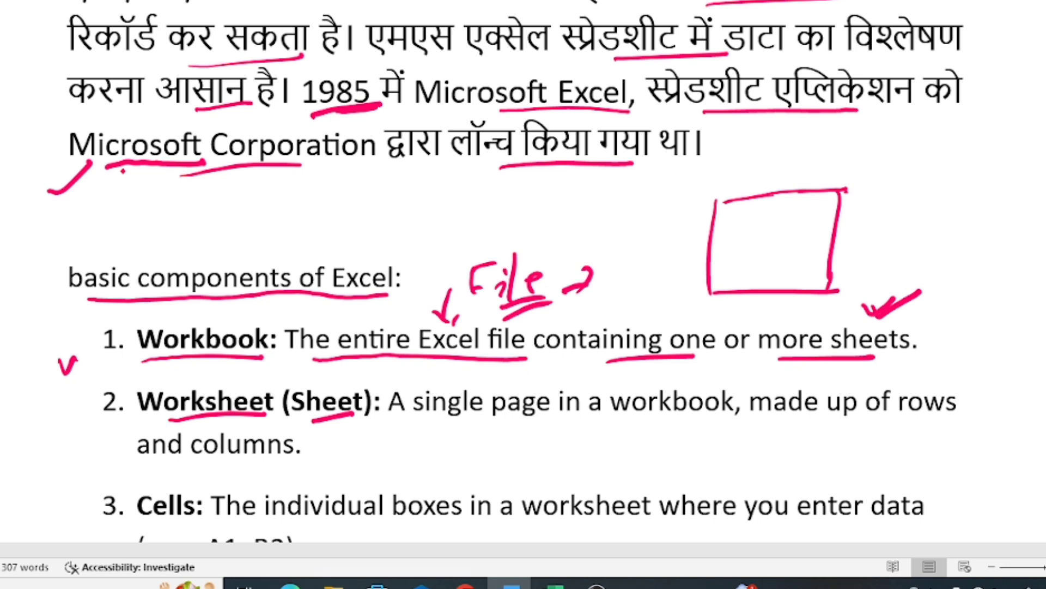
- Add text lines and ticks to the page sketch, then tick the word Sheet
mouse_move(733, 221)
left_mouse_down()
mouse_move(806, 213)
mouse_move(760, 232)
mouse_move(803, 228)
left_mouse_up()
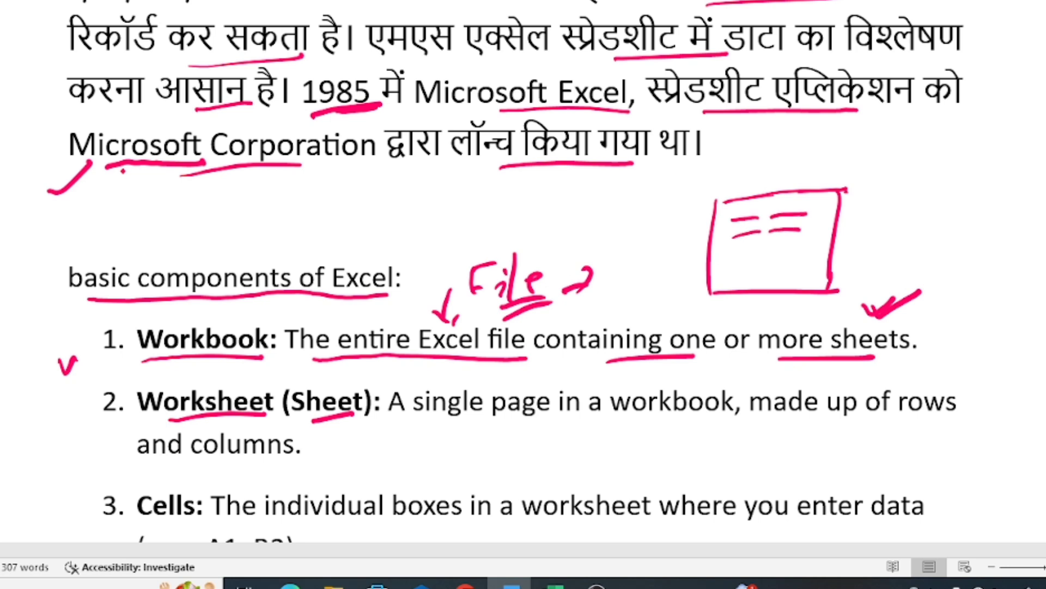
mouse_move(736, 248)
left_mouse_down()
mouse_move(815, 244)
mouse_move(751, 257)
mouse_move(796, 254)
left_mouse_up()
left_click(778, 256)
mouse_move(807, 258)
left_mouse_down()
mouse_move(818, 256)
mouse_move(797, 264)
left_mouse_up()
left_click_drag(683, 222, 709, 224)
left_click_drag(854, 233, 879, 232)
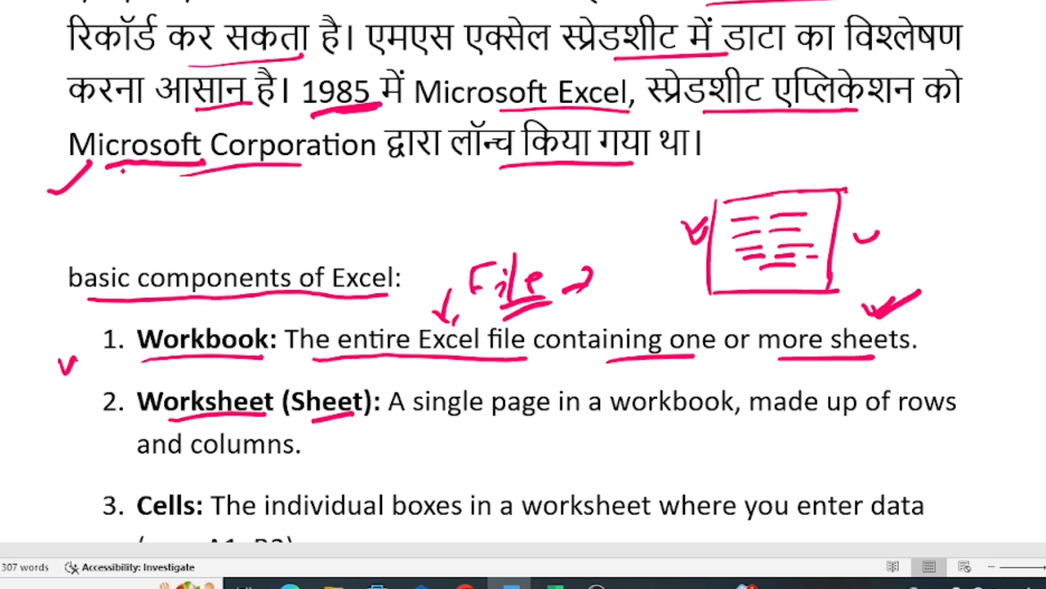
mouse_move(321, 378)
left_mouse_down()
mouse_move(330, 389)
mouse_move(347, 375)
left_mouse_up()
- Tick items 1–3, underline Cells:, and sketch a small grid below the Cells description
scroll(42, 183, "down", 3)
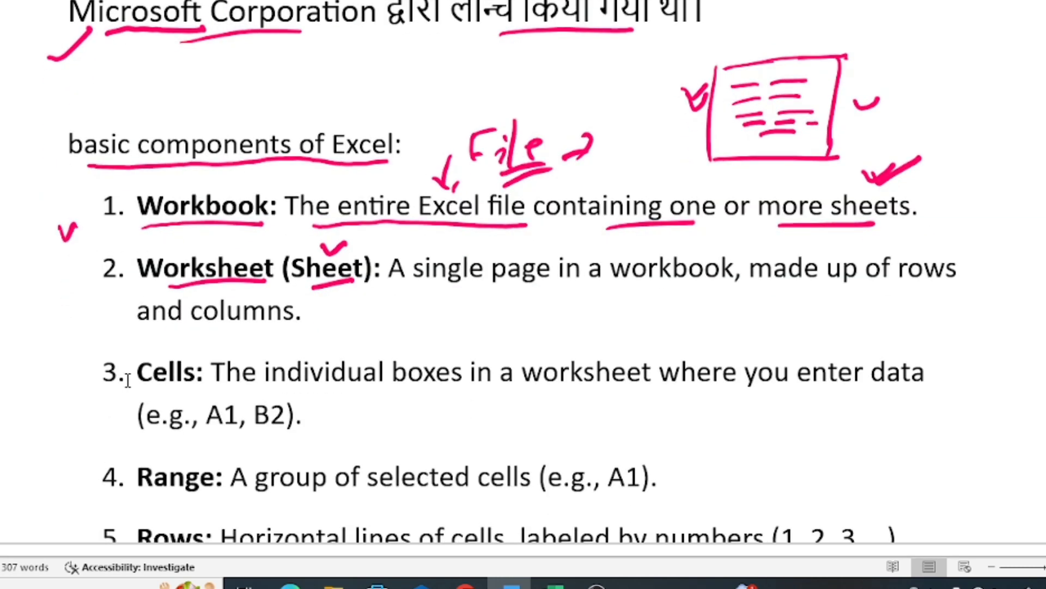
mouse_move(78, 279)
left_mouse_down()
mouse_move(115, 261)
mouse_move(108, 205)
left_mouse_up()
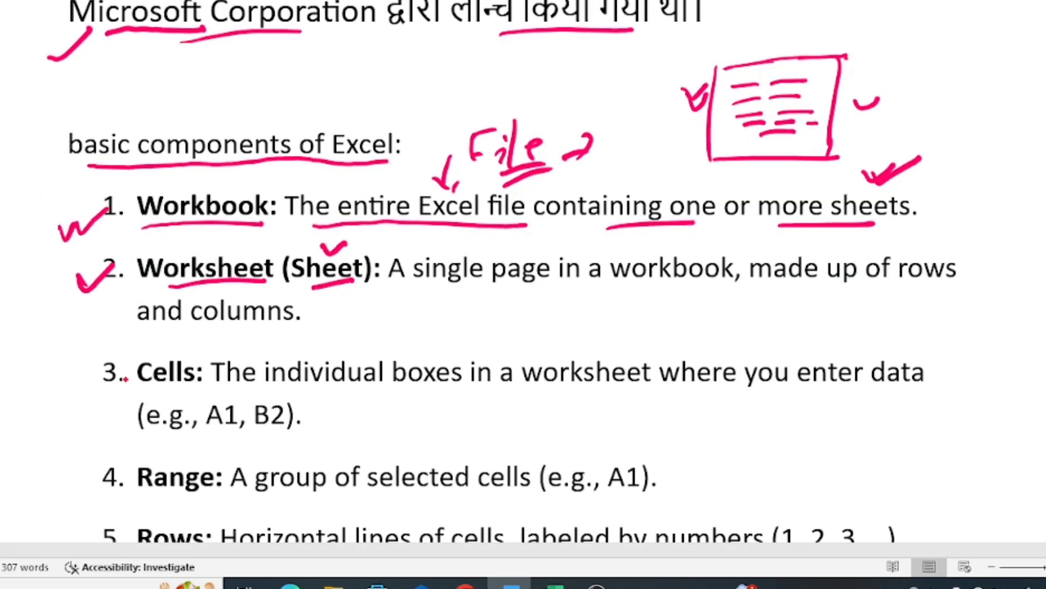
mouse_move(69, 401)
left_mouse_down()
mouse_move(112, 365)
mouse_move(213, 374)
left_mouse_up()
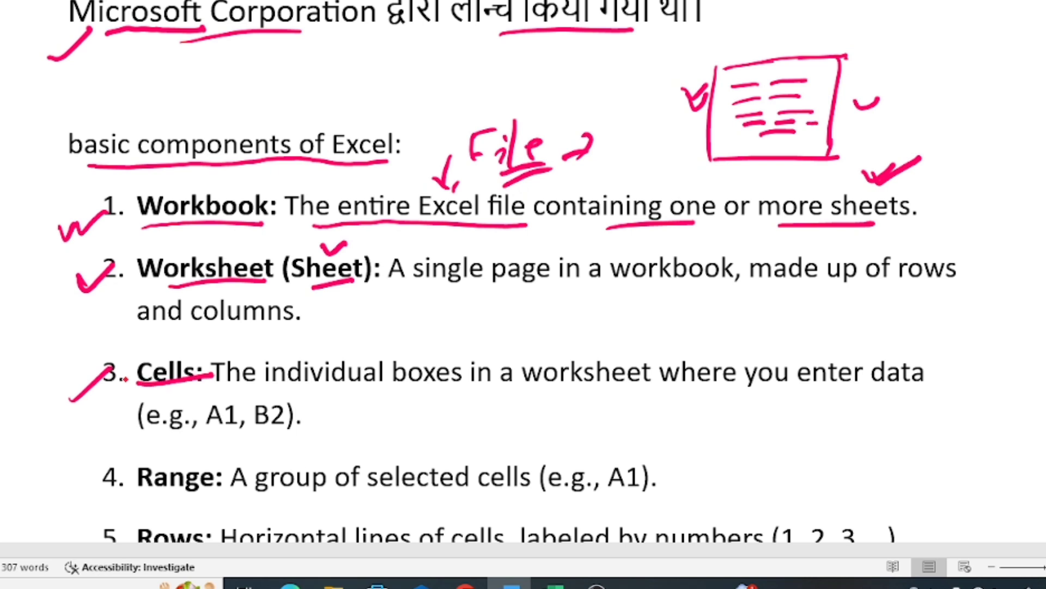
mouse_move(474, 399)
left_mouse_down()
mouse_move(475, 457)
mouse_move(572, 451)
left_mouse_up()
left_click_drag(478, 463, 574, 451)
left_click_drag(476, 434, 586, 420)
left_click_drag(502, 394, 508, 458)
left_click_drag(534, 392, 543, 451)
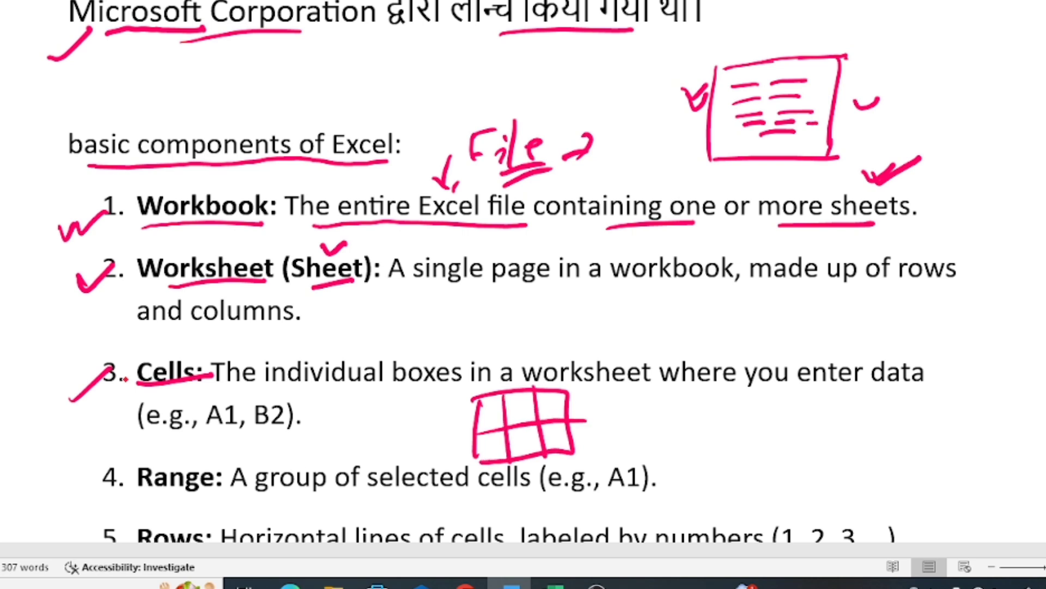
left_click_drag(479, 413, 571, 405)
left_click(125, 380)
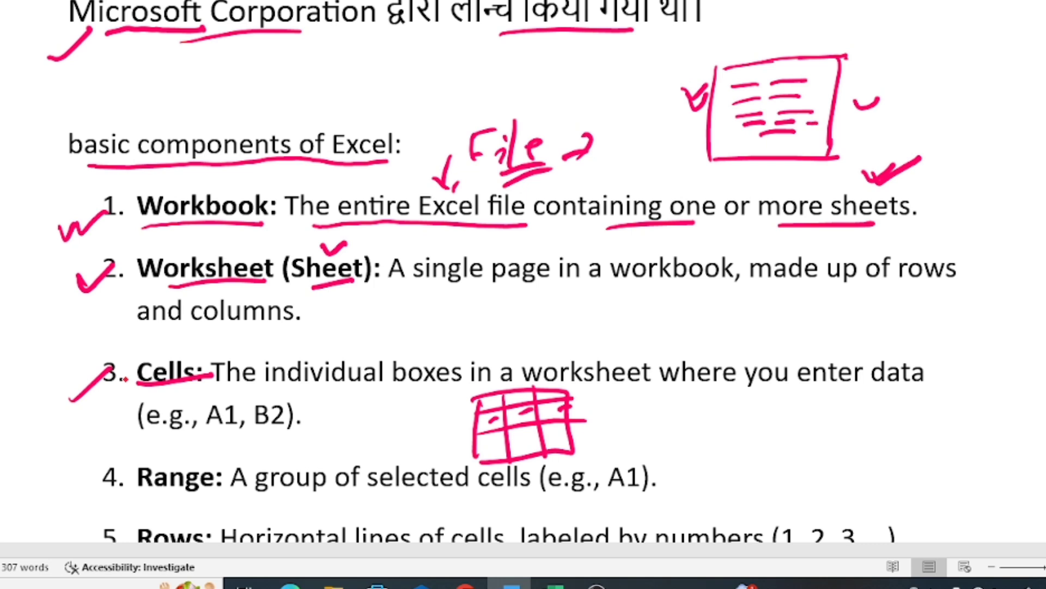
- Handwrite 'combination of rows & column' beside the grid, underlining 'column'
left_click_drag(690, 413, 691, 432)
mouse_move(697, 420)
left_mouse_down()
mouse_move(776, 430)
mouse_move(840, 415)
left_mouse_up()
left_click(773, 399)
mouse_move(833, 387)
left_mouse_down()
mouse_move(830, 428)
mouse_move(917, 409)
left_mouse_up()
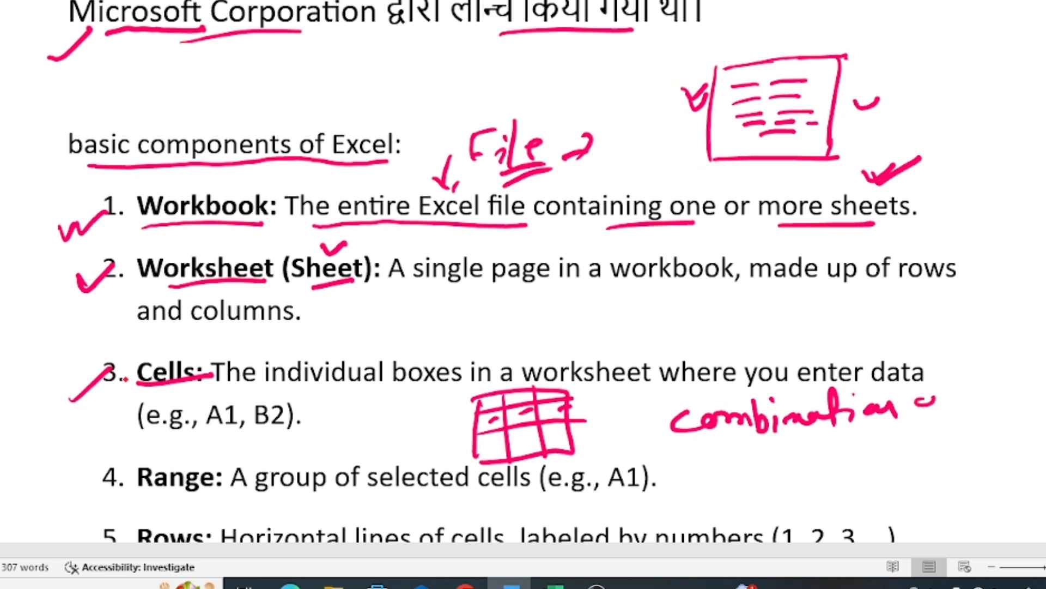
mouse_move(951, 377)
left_mouse_down()
mouse_move(966, 440)
mouse_move(974, 415)
left_mouse_up()
mouse_move(737, 464)
left_mouse_down()
mouse_move(746, 493)
mouse_move(778, 468)
mouse_move(811, 463)
mouse_move(824, 473)
left_mouse_up()
mouse_move(858, 436)
left_mouse_down()
mouse_move(875, 468)
mouse_move(912, 472)
left_mouse_up()
left_click_drag(927, 458, 947, 470)
mouse_move(955, 456)
left_mouse_down()
mouse_move(1006, 455)
mouse_move(1008, 470)
left_mouse_up()
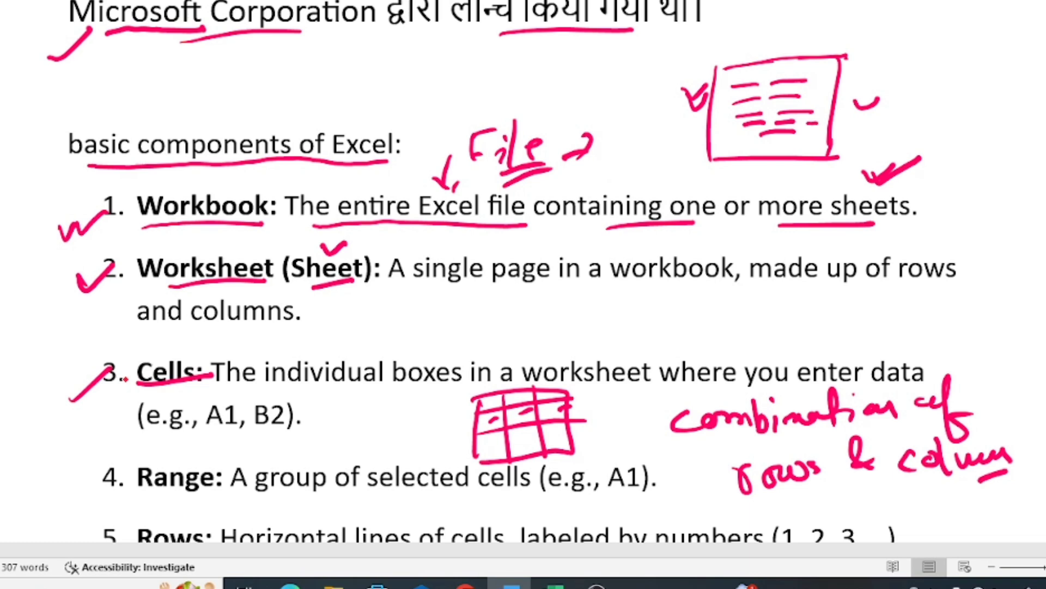
- Underline 'made up' and sketch a larger table grid beside it, marking its rows
left_click_drag(724, 297, 867, 285)
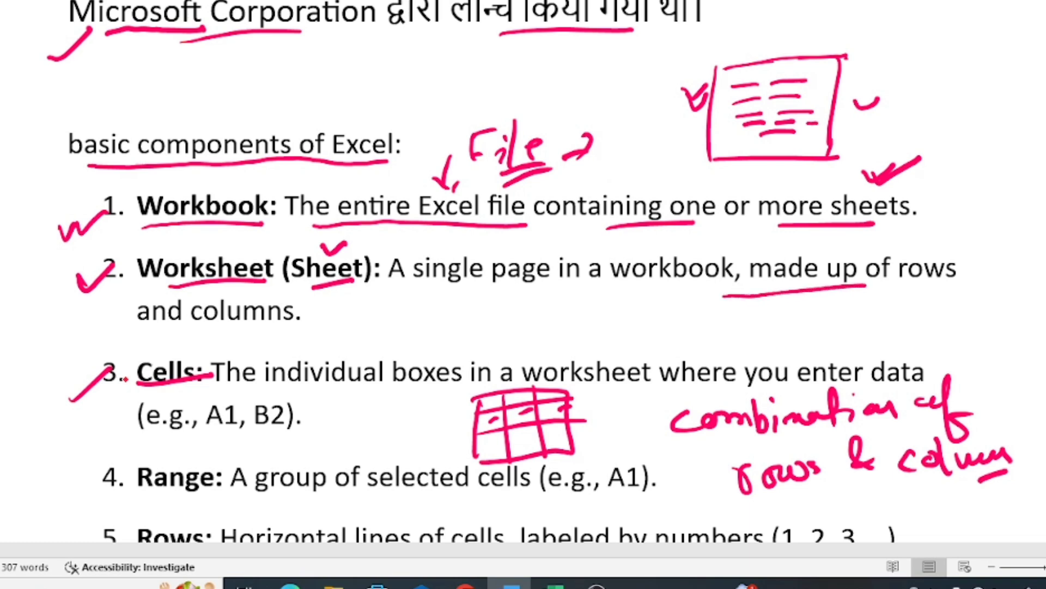
left_click_drag(733, 316, 890, 308)
left_click_drag(743, 338, 870, 326)
left_click_drag(746, 356, 885, 336)
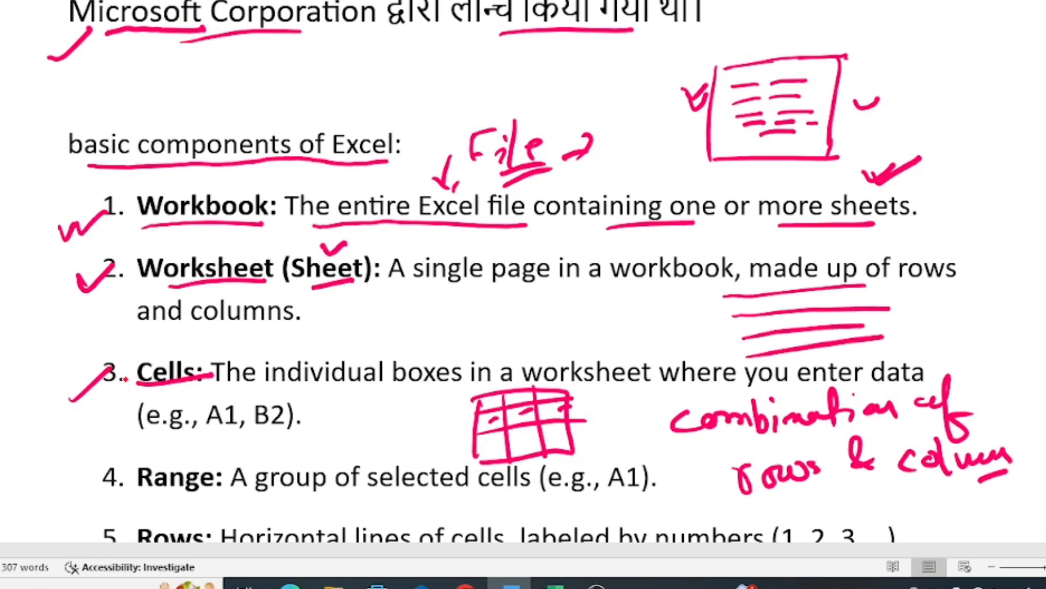
left_click_drag(727, 296, 740, 376)
mouse_move(761, 299)
left_mouse_down()
mouse_move(768, 382)
mouse_move(791, 366)
mouse_move(792, 378)
left_mouse_up()
left_click_drag(804, 292, 812, 345)
left_click_drag(838, 288, 843, 362)
mouse_move(749, 300)
left_mouse_down()
mouse_move(752, 318)
mouse_move(816, 308)
left_mouse_up()
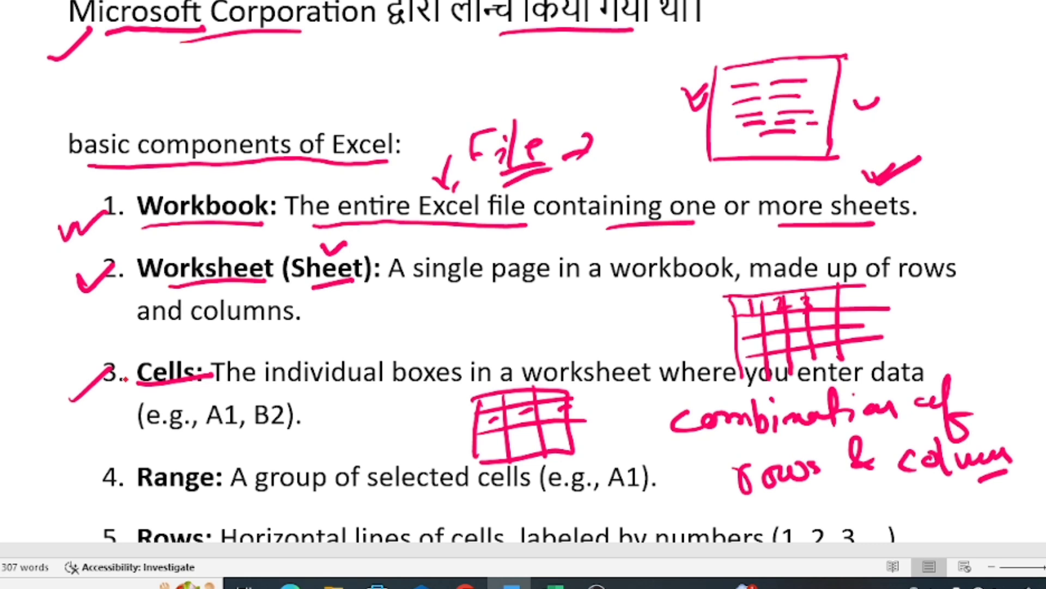
left_click_drag(750, 321, 784, 322)
left_click_drag(809, 318, 816, 321)
left_click_drag(755, 346, 819, 336)
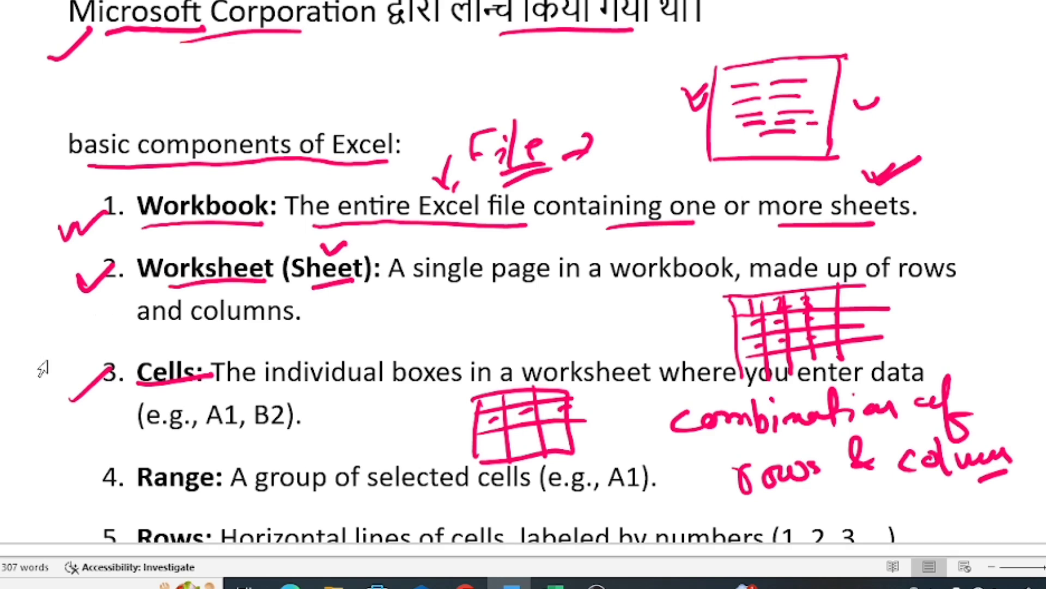
scroll(10, 333, "down", 3)
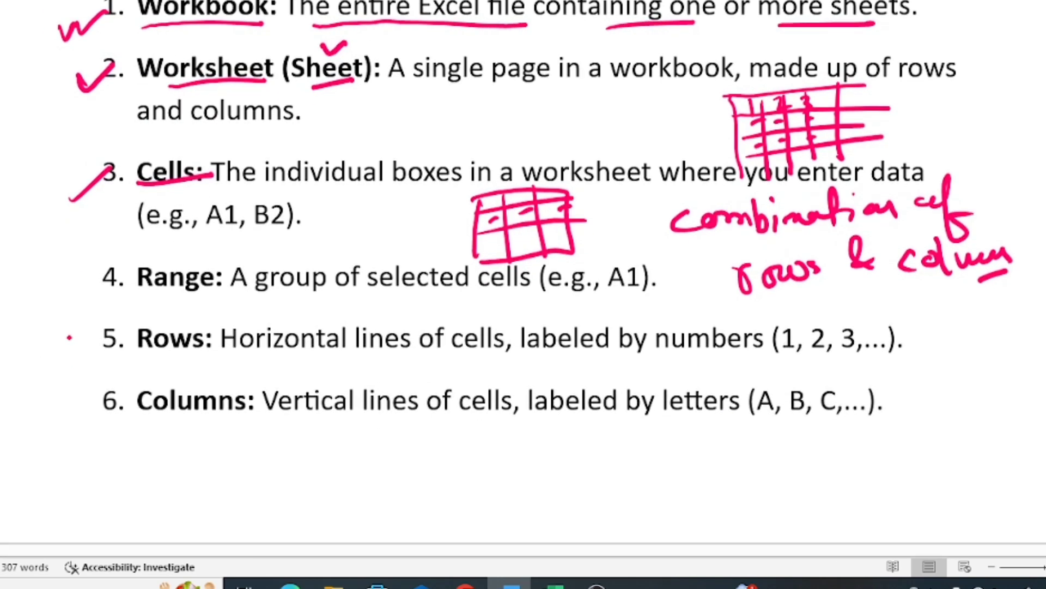
- Underline the Range, Horizontal and Columns definitions and draw four parallel lines below Columns
left_click_drag(240, 299, 537, 297)
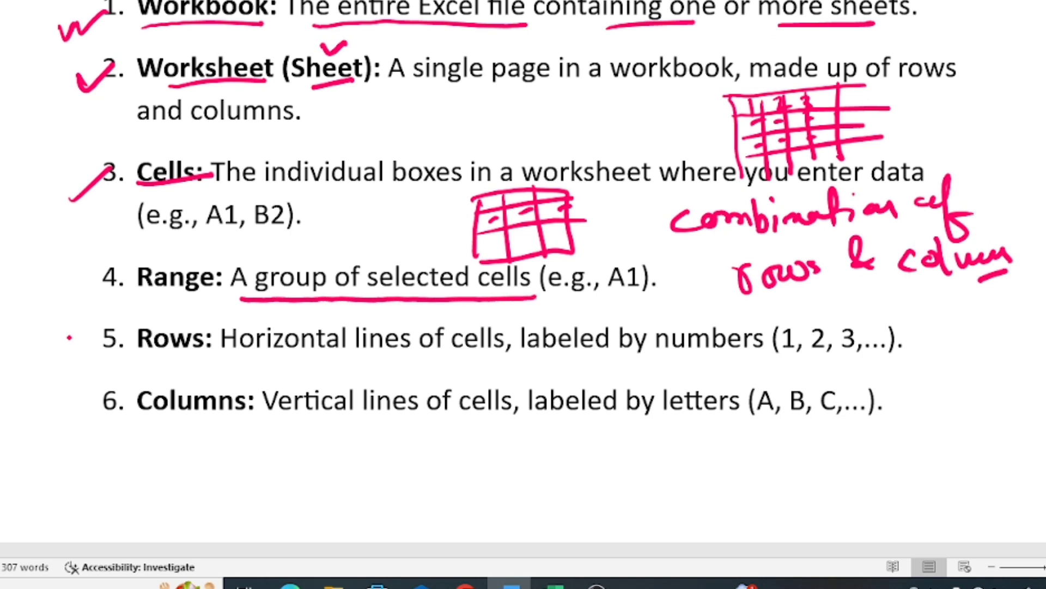
left_click_drag(736, 97, 757, 164)
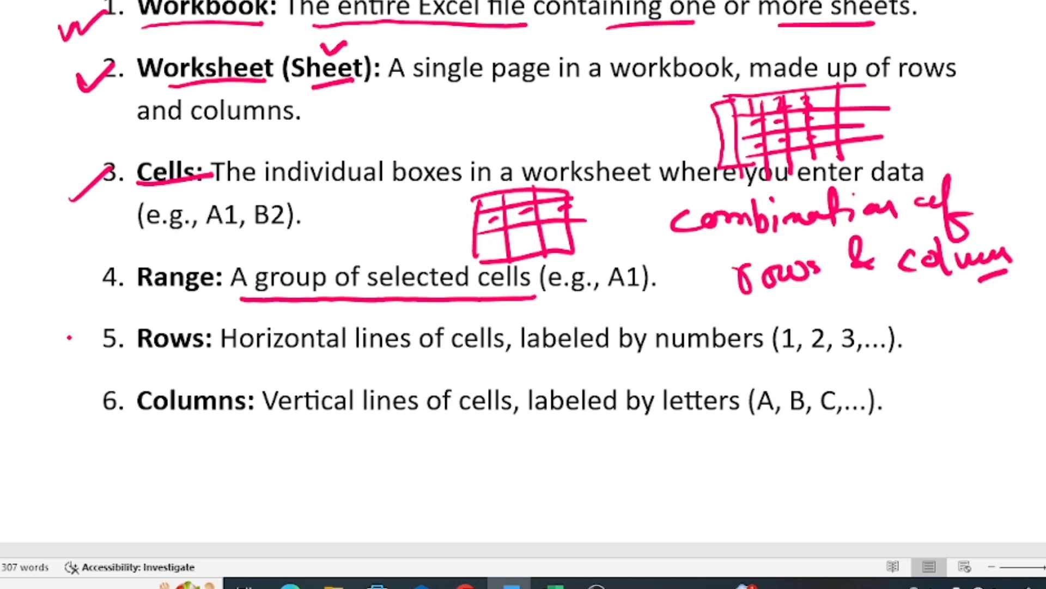
left_click_drag(230, 358, 349, 353)
left_click_drag(392, 436, 593, 429)
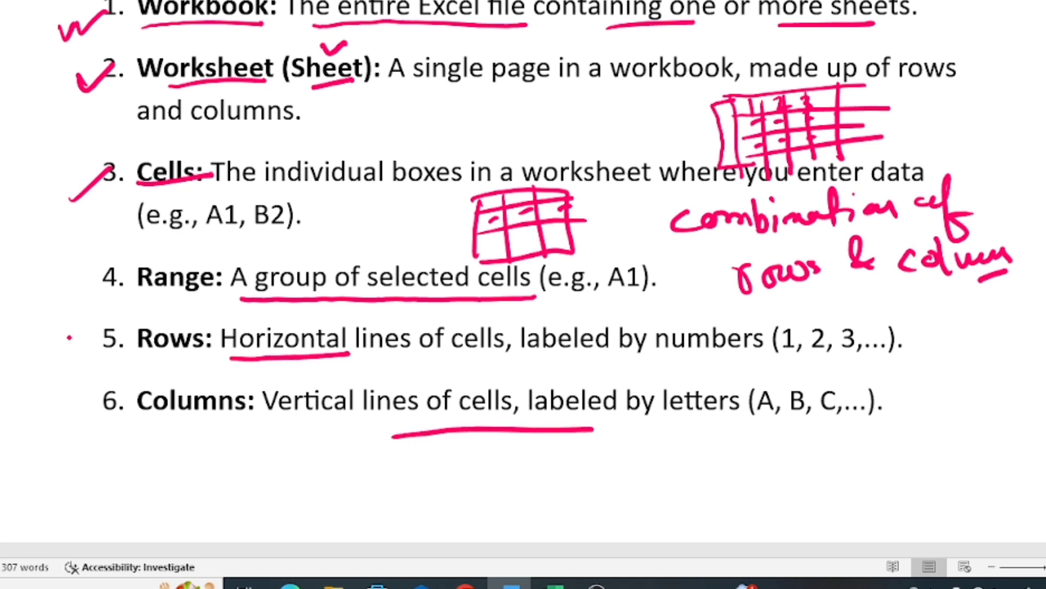
left_click_drag(401, 462, 596, 443)
left_click_drag(403, 483, 595, 467)
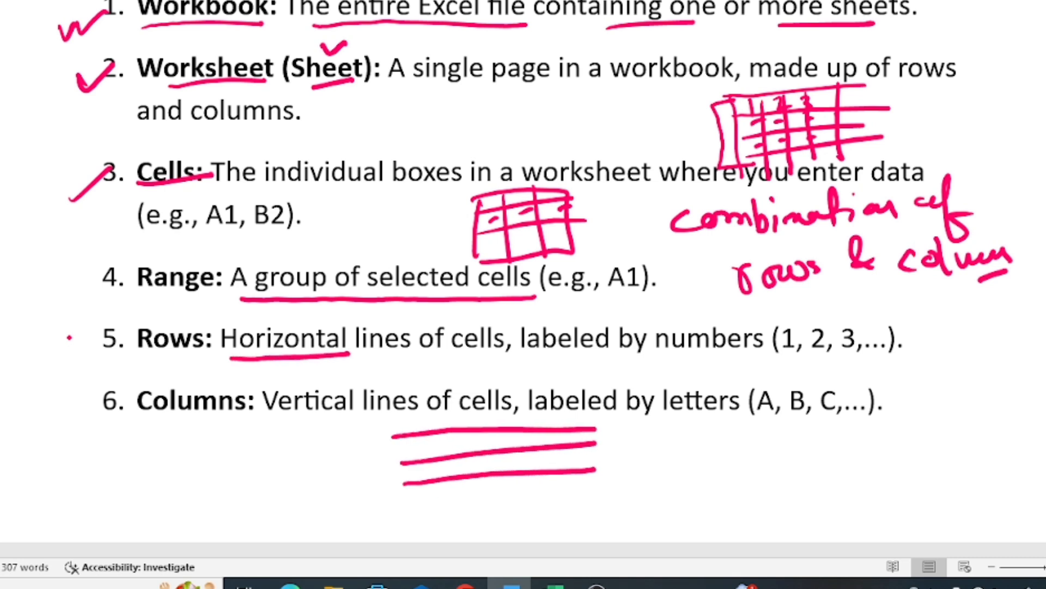
left_click_drag(406, 505, 555, 483)
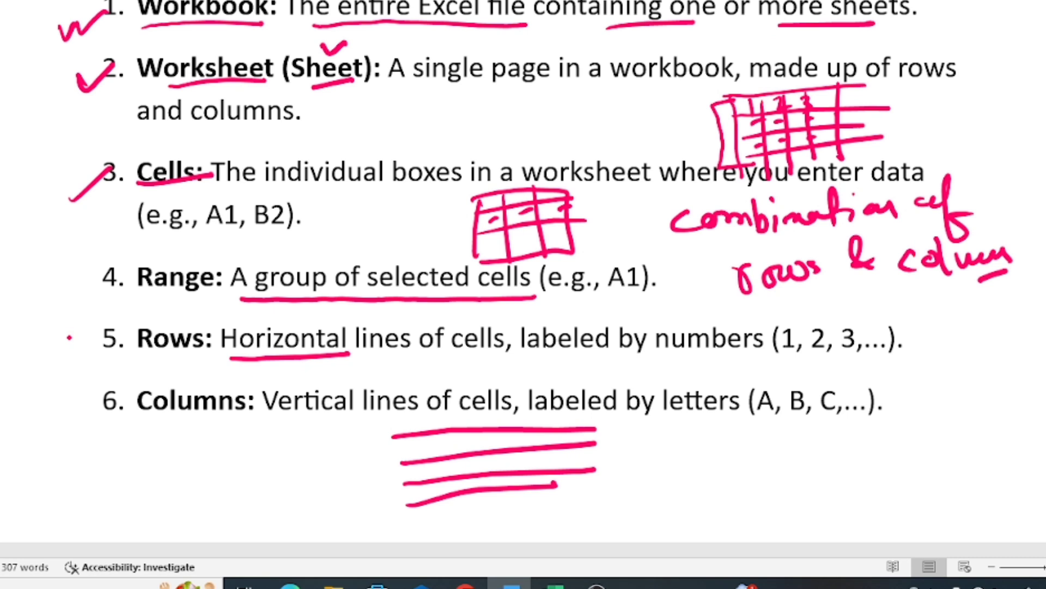
- Number the sketched rows 1–3 and cross them into columns labelled A–D
mouse_move(362, 435)
left_mouse_down()
mouse_move(360, 462)
mouse_move(385, 482)
mouse_move(381, 522)
left_mouse_up()
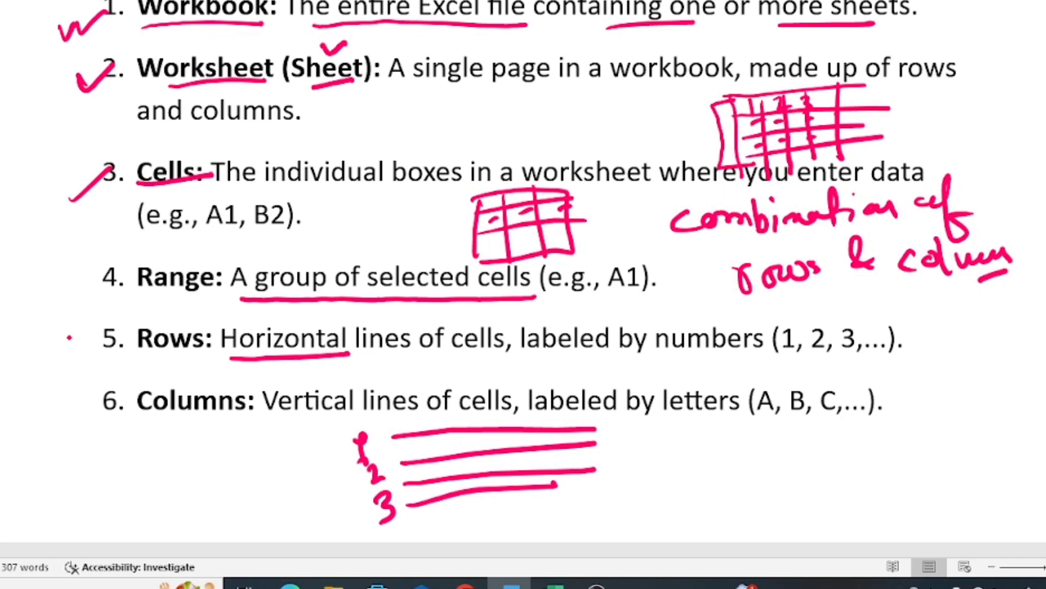
mouse_move(394, 436)
left_mouse_down()
mouse_move(420, 526)
mouse_move(442, 509)
left_mouse_up()
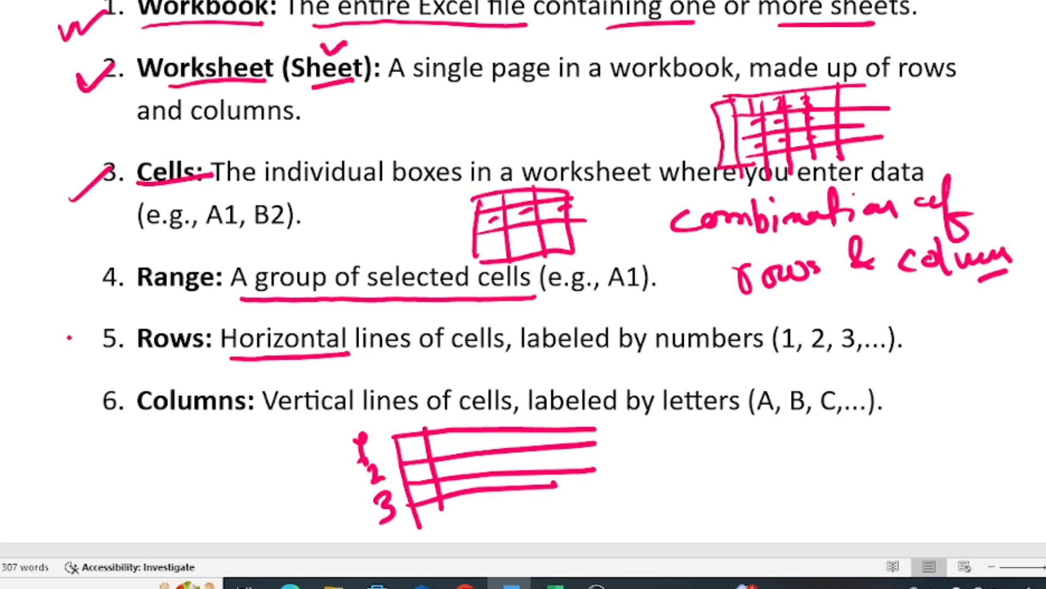
left_click_drag(461, 431, 469, 497)
left_click_drag(496, 429, 510, 492)
left_click_drag(529, 427, 545, 500)
mouse_move(401, 411)
left_mouse_down()
mouse_move(400, 434)
mouse_move(439, 413)
mouse_move(453, 428)
mouse_move(471, 422)
left_mouse_up()
left_click_drag(517, 408, 518, 427)
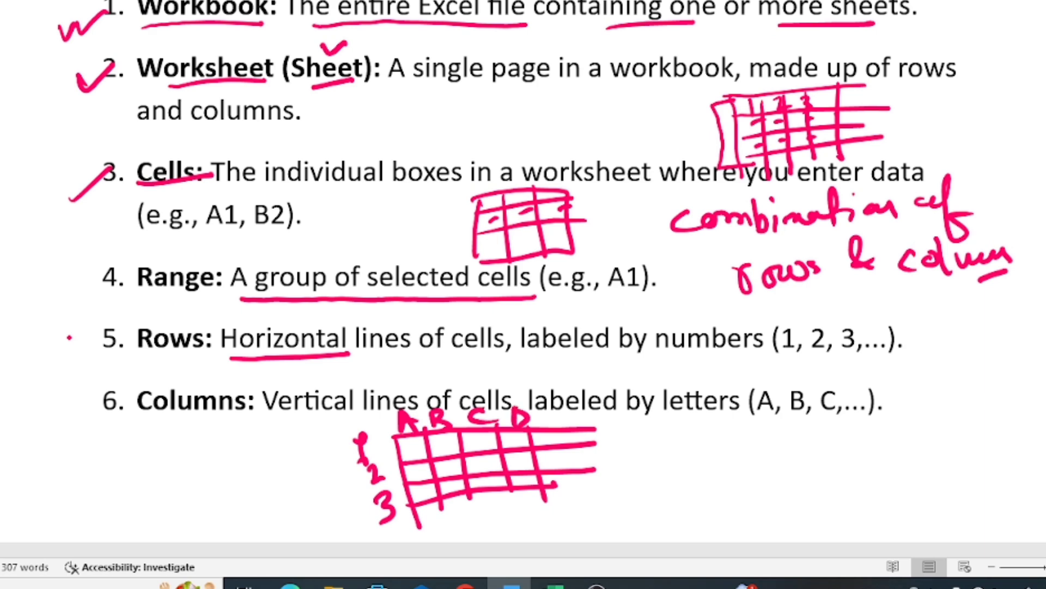
- Underline toolbar, tabs, and Home and Insert in the Ribbon definition, then tick it
scroll(300, 364, "down", 3)
scroll(300, 364, "down", 3)
scroll(299, 364, "down", 3)
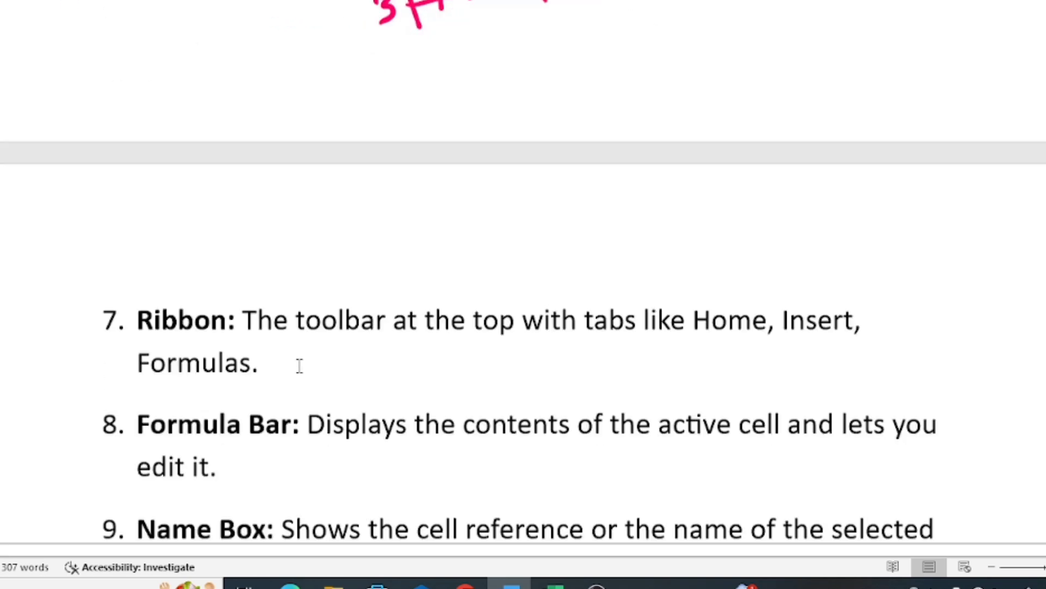
scroll(299, 364, "down", 2)
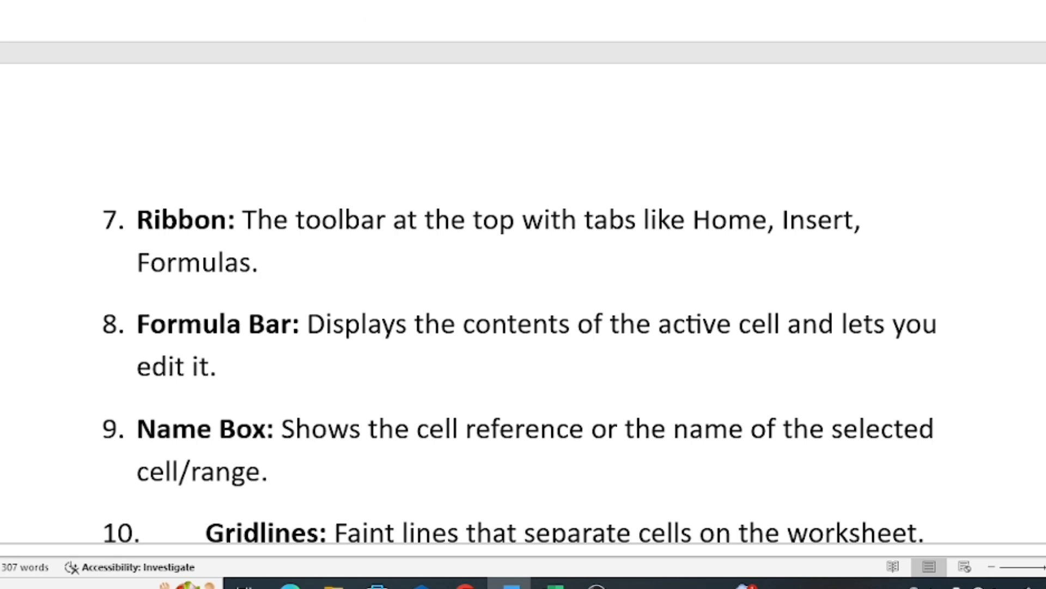
left_click_drag(292, 247, 362, 243)
left_click_drag(579, 239, 620, 239)
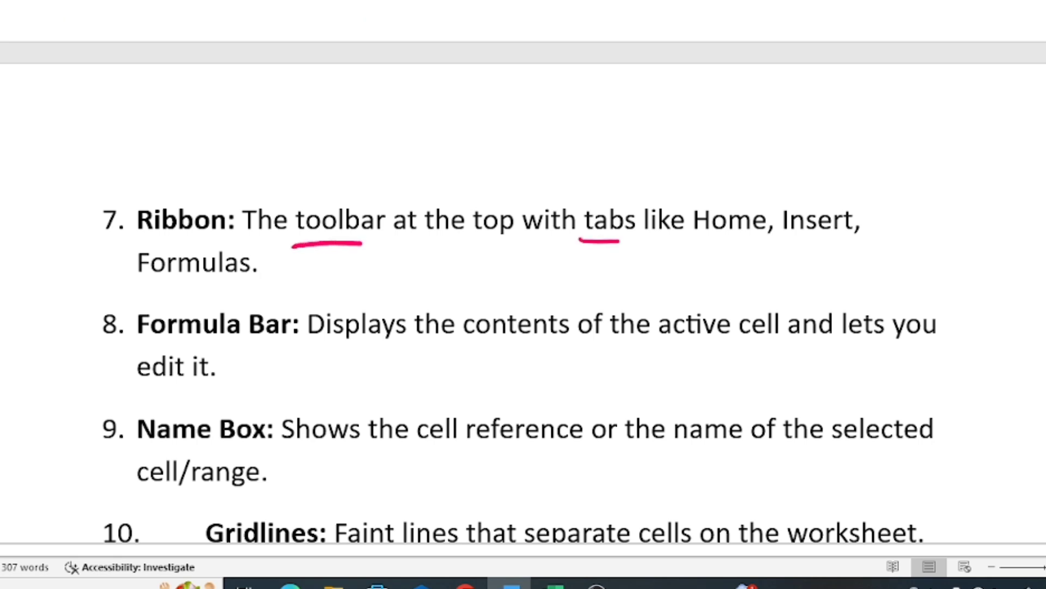
left_click_drag(700, 242, 840, 244)
mouse_move(75, 241)
left_mouse_down()
mouse_move(129, 222)
mouse_move(79, 265)
left_mouse_up()
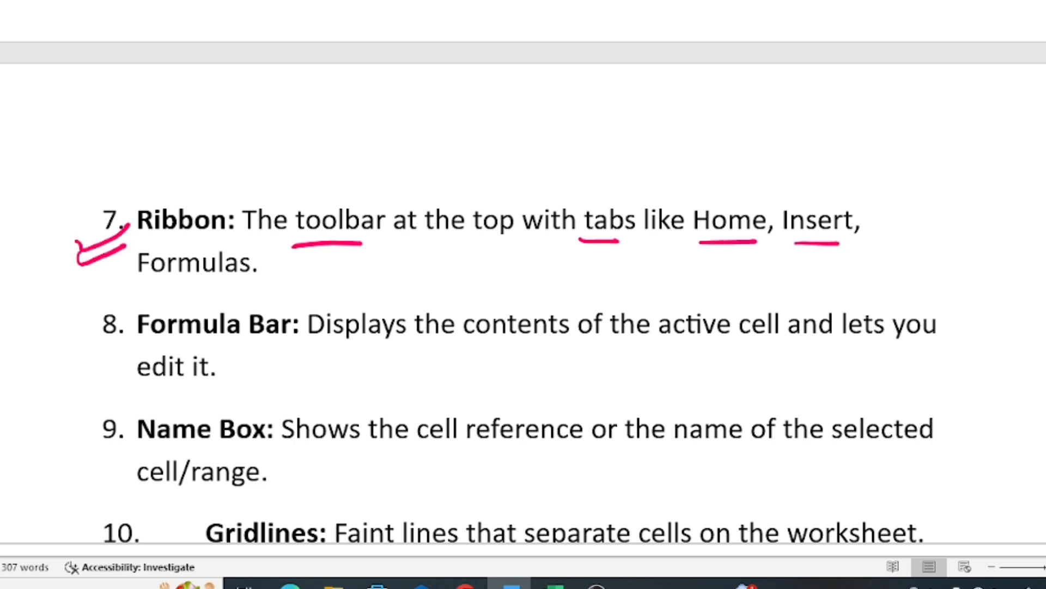
- Underline the Formula Bar heading and 'contents of', tick item 8, and scroll back up
left_click_drag(220, 338, 290, 341)
left_click_drag(507, 343, 588, 338)
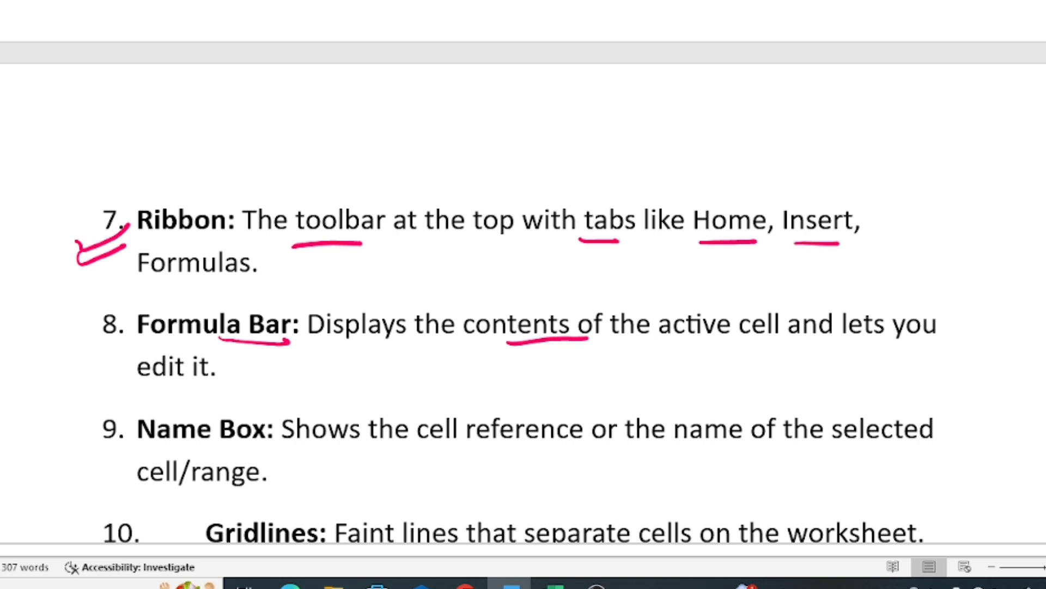
mouse_move(98, 338)
left_mouse_down()
mouse_move(101, 361)
mouse_move(139, 343)
left_mouse_up()
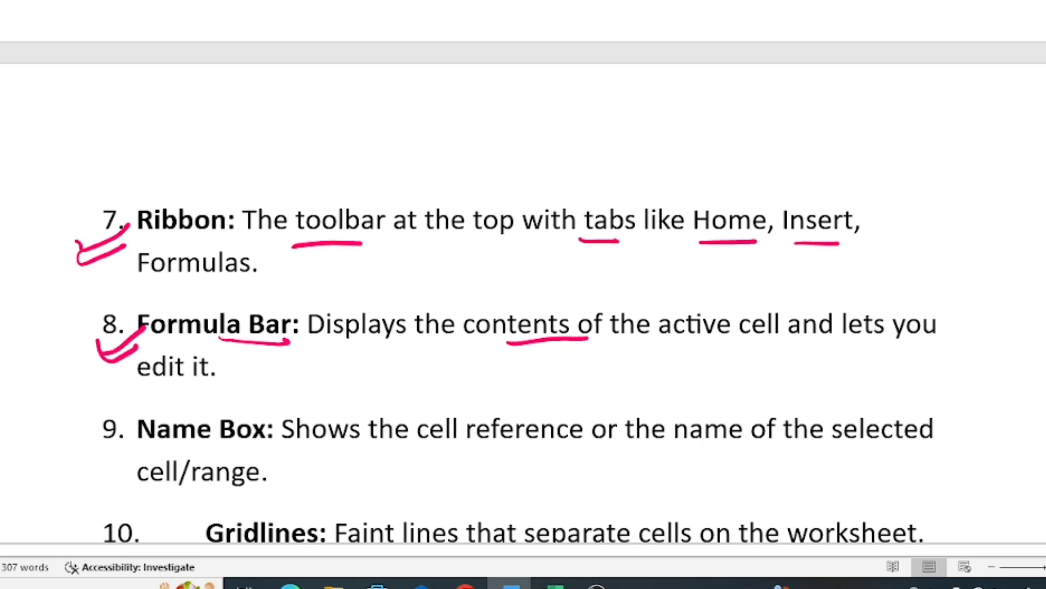
scroll(524, 295, "down", 3)
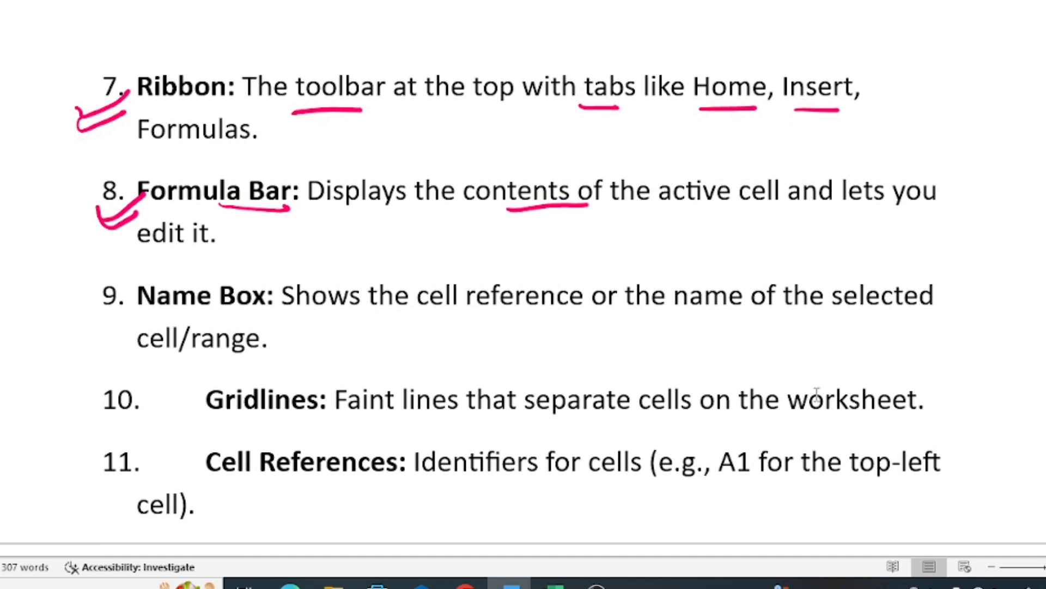
scroll(825, 390, "down", 2)
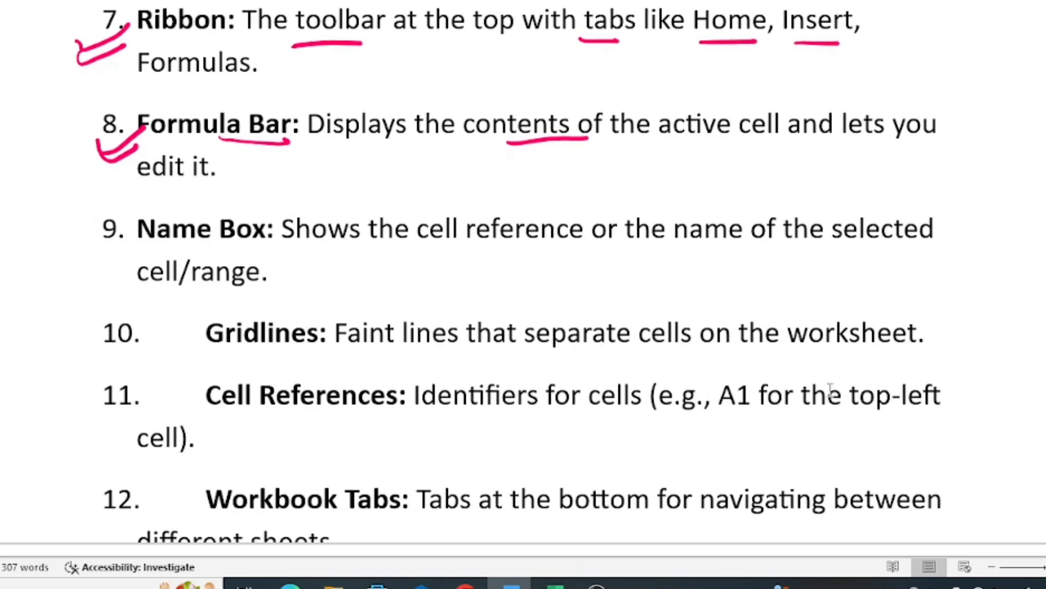
scroll(864, 408, "down", 4)
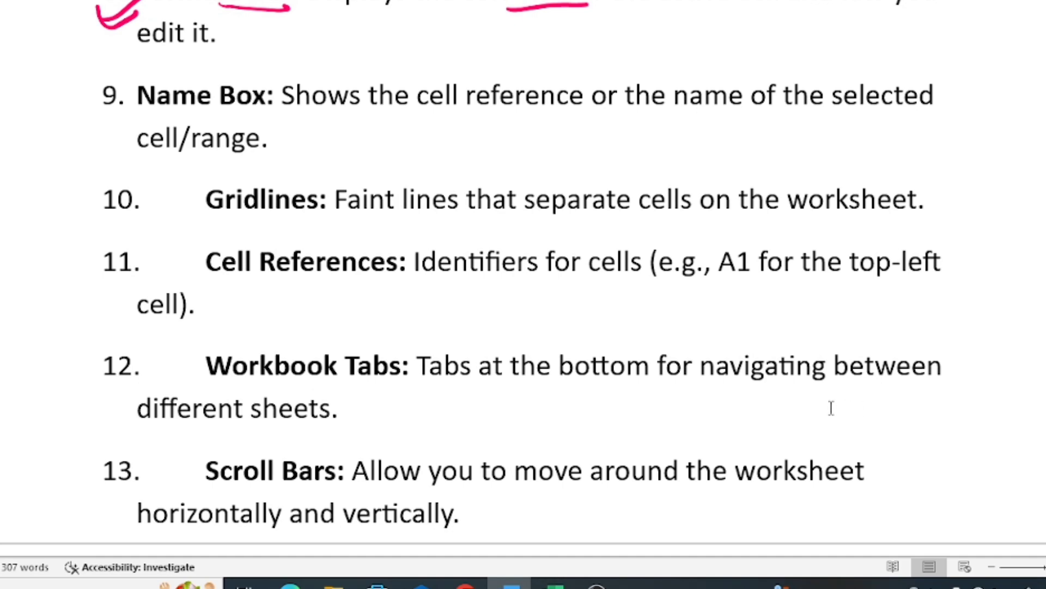
scroll(243, 398, "down", 2)
scroll(243, 404, "down", 2)
scroll(251, 415, "up", 4)
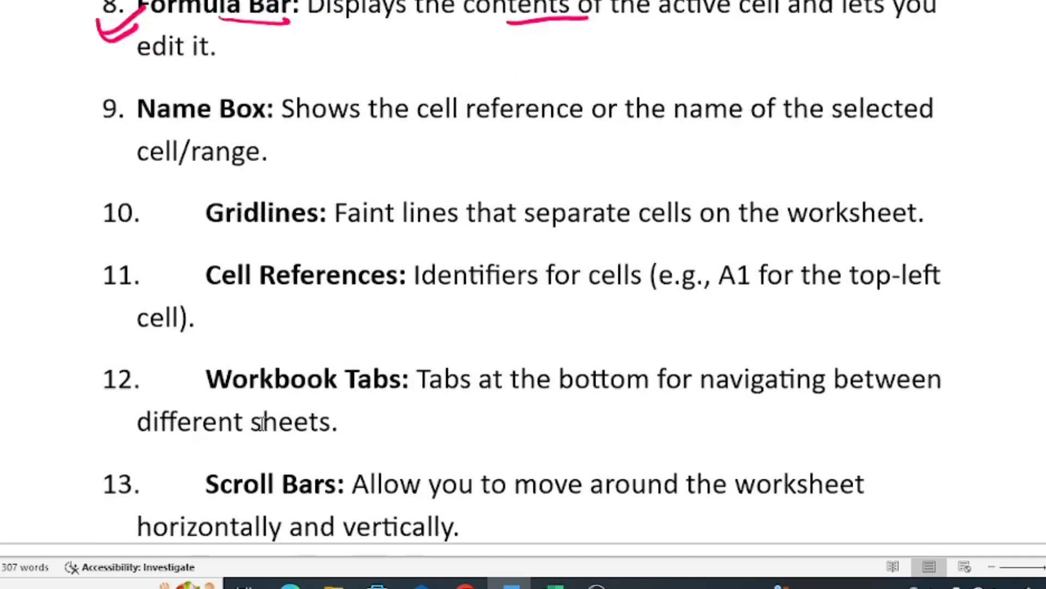
scroll(262, 424, "up", 11)
scroll(262, 424, "up", 6)
scroll(261, 420, "up", 1)
scroll(261, 420, "up", 5)
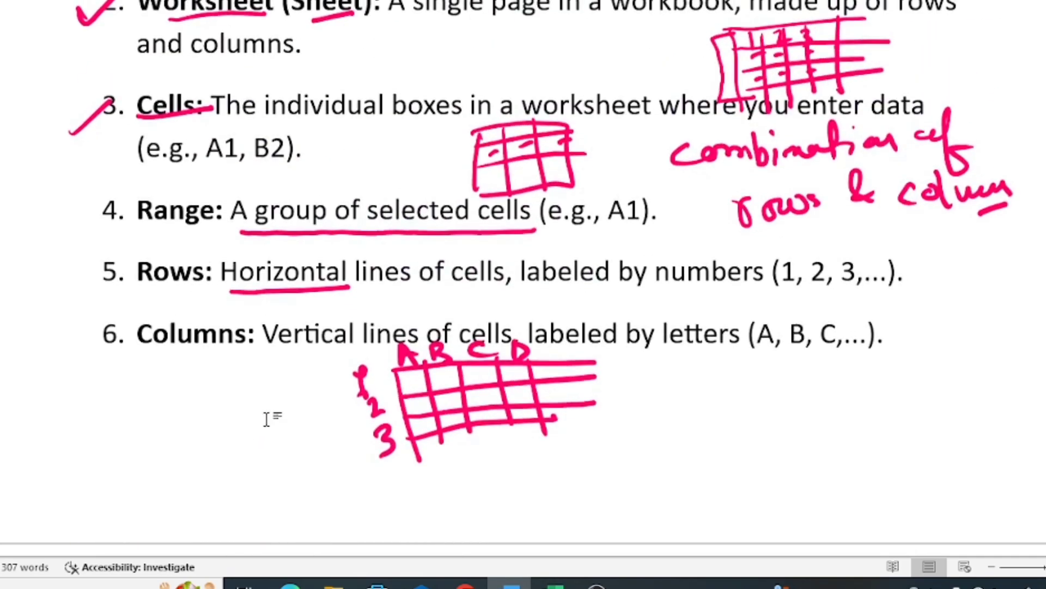
scroll(264, 421, "up", 6)
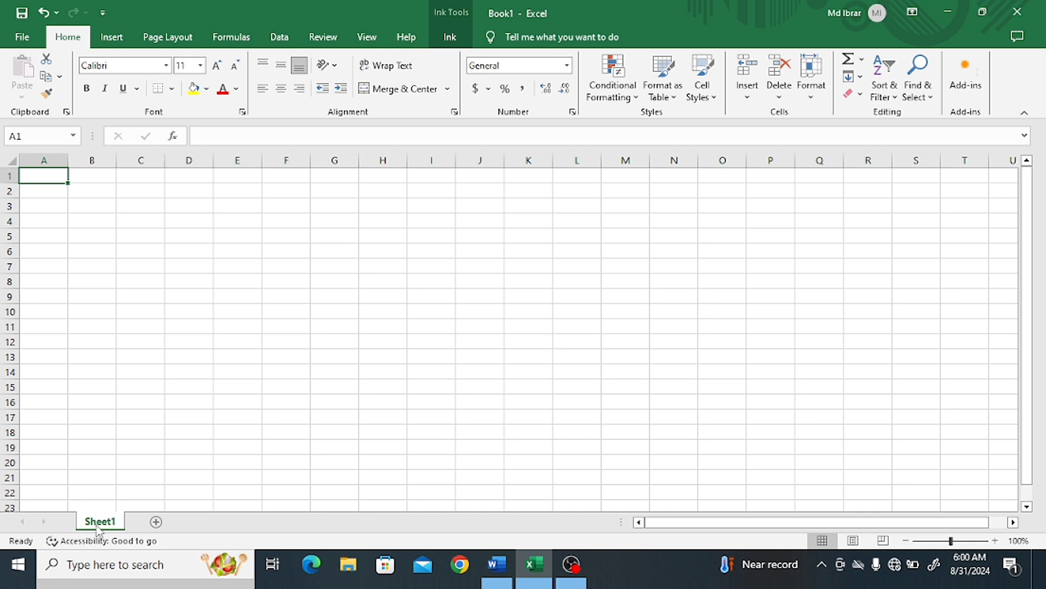
- Point out assorted single cells such as D10, then drag-select a block as a range example
left_click(216, 251)
left_click(187, 313)
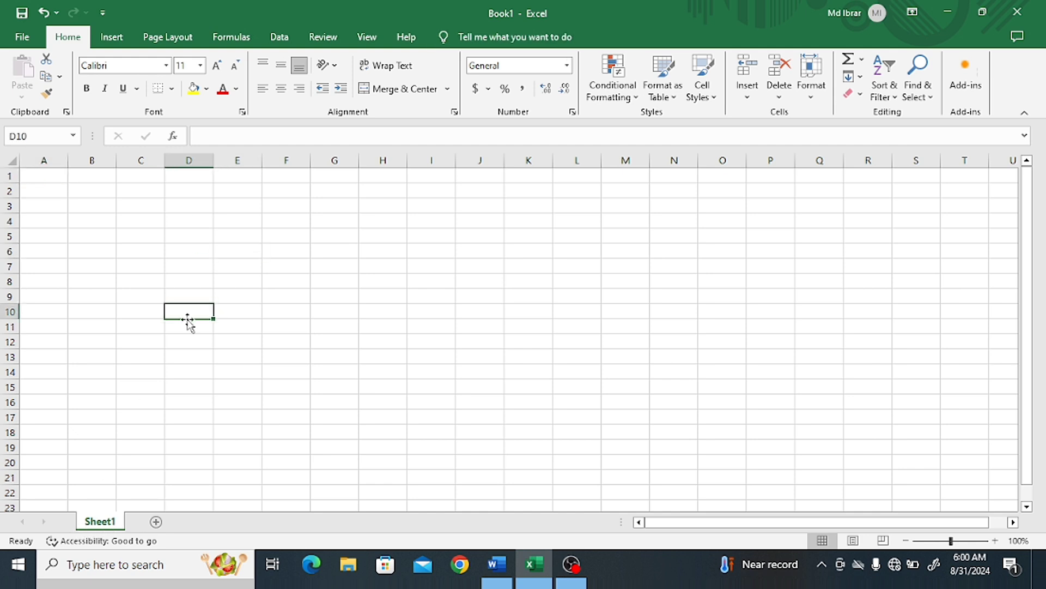
left_click_drag(294, 326, 299, 313)
left_click(376, 294)
left_click(287, 272)
left_click(188, 281)
left_click(141, 370)
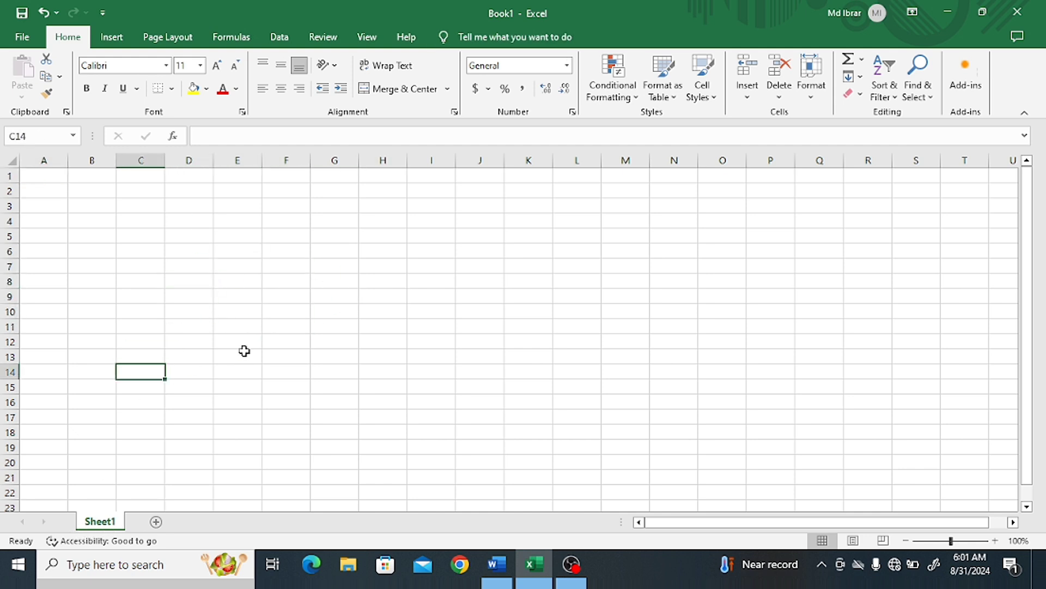
left_click(237, 341)
left_click(183, 304)
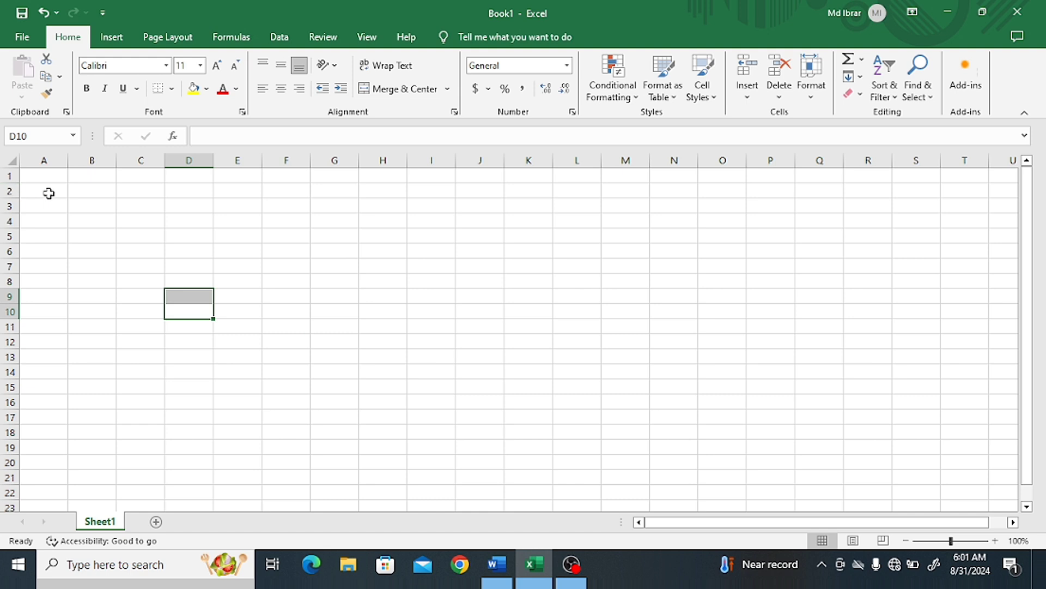
mouse_move(43, 177)
left_mouse_down()
mouse_move(427, 198)
mouse_move(635, 173)
left_mouse_up()
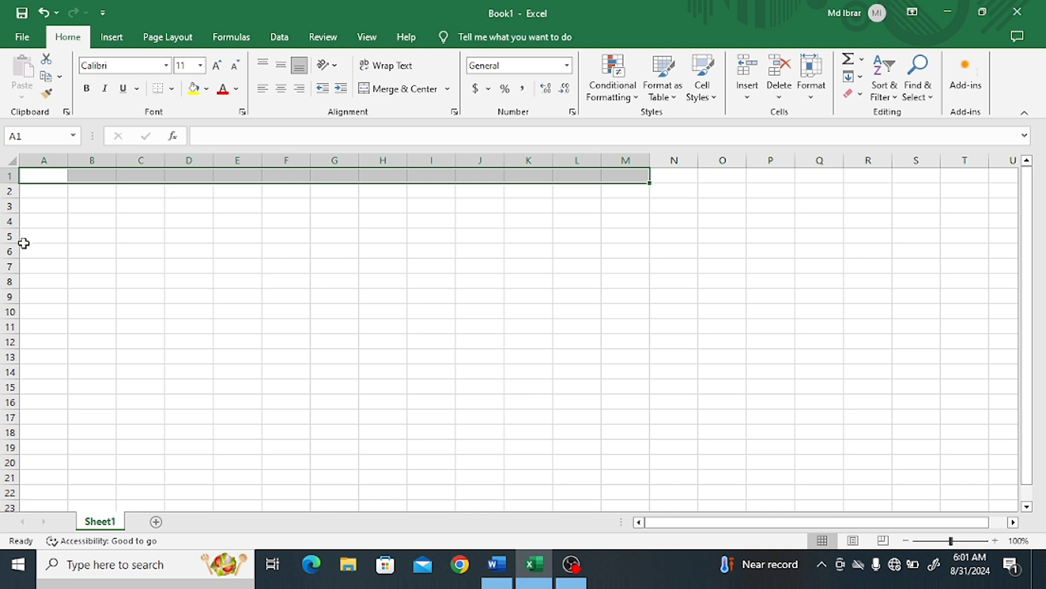
scroll(100, 254, "up", 2, "ctrl")
scroll(100, 254, "up", 1, "ctrl")
scroll(100, 254, "up", 2, "ctrl")
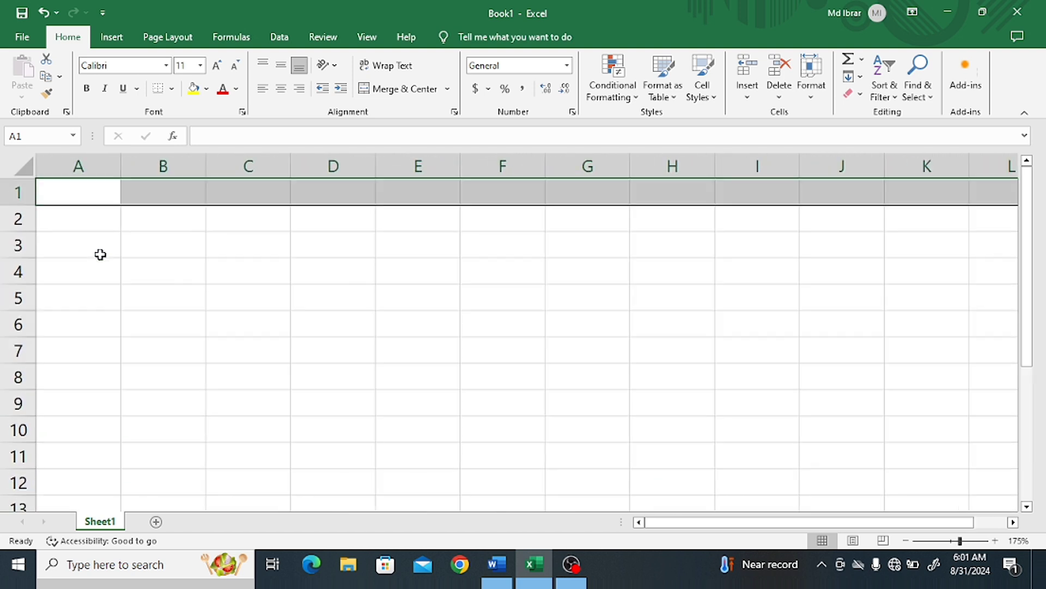
scroll(100, 254, "up", 1, "ctrl")
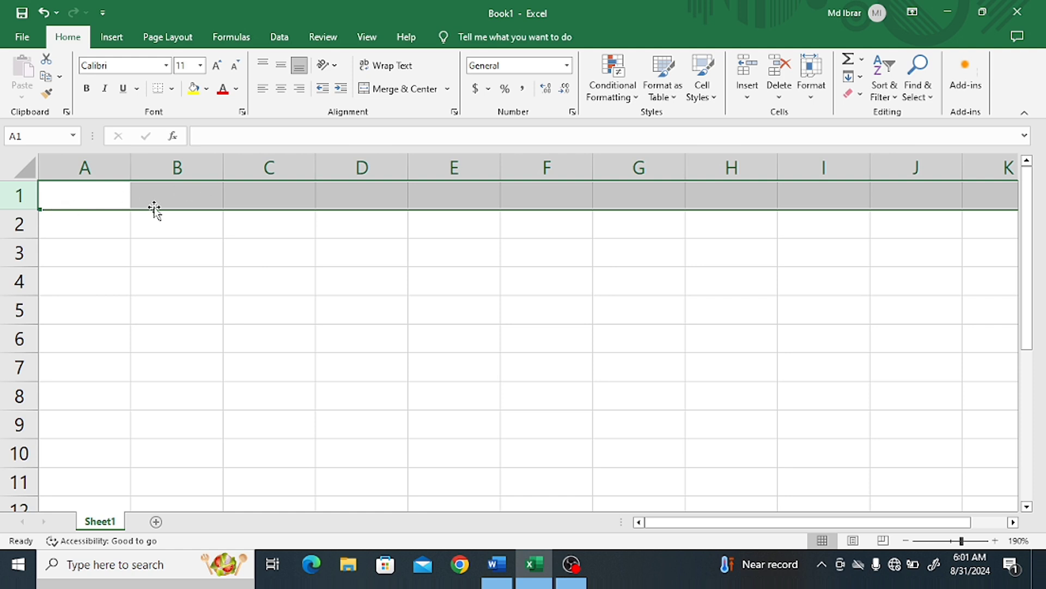
left_click(23, 225)
key("shift+Up")
left_click(24, 253)
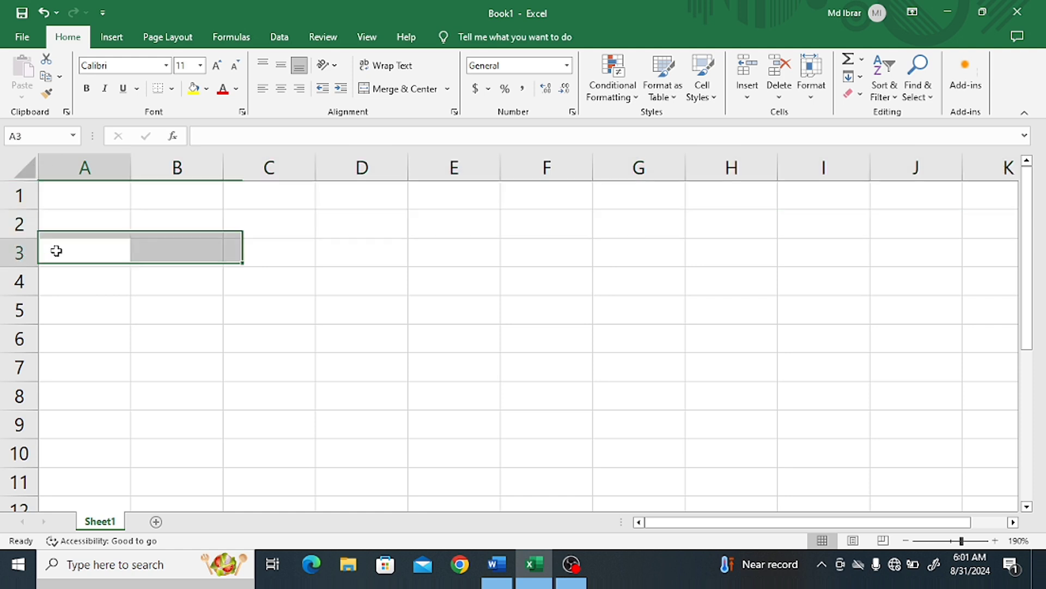
left_click(20, 279)
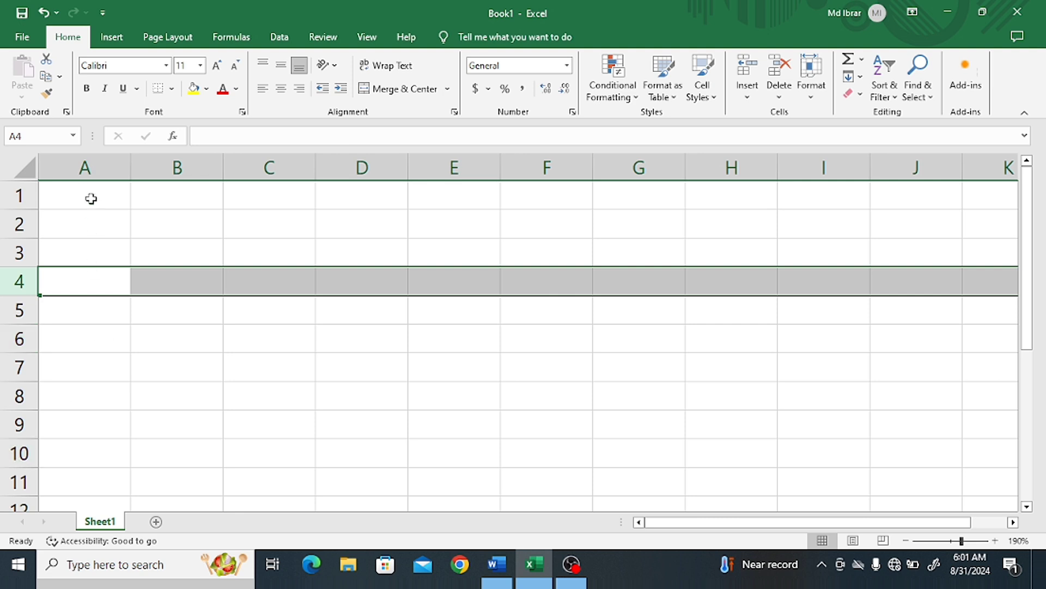
left_click_drag(89, 170, 755, 168)
left_click(467, 369)
left_click(266, 341)
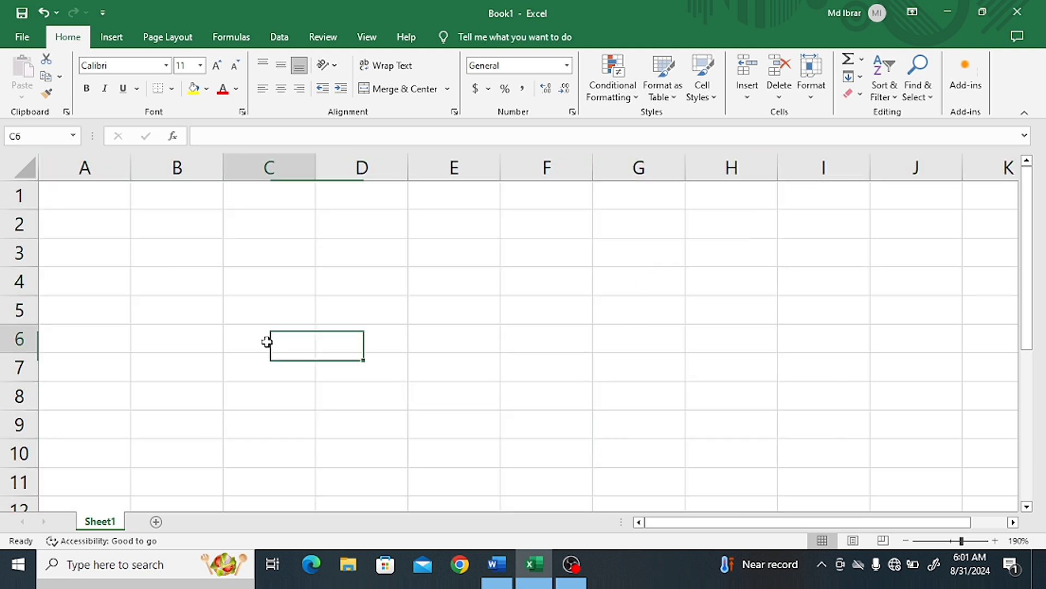
left_click(144, 261)
left_click(77, 202)
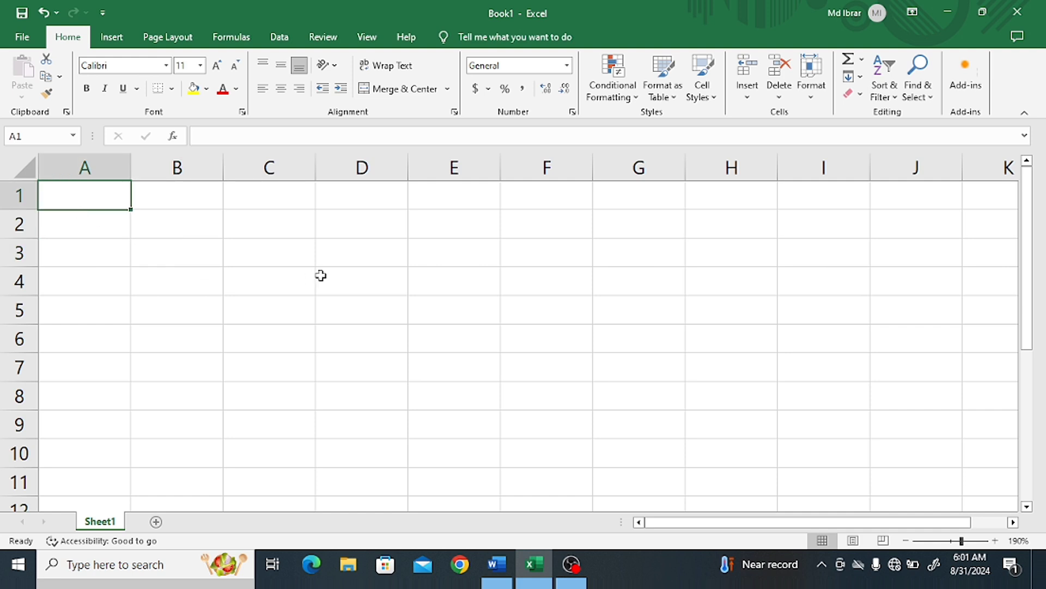
left_click(264, 279)
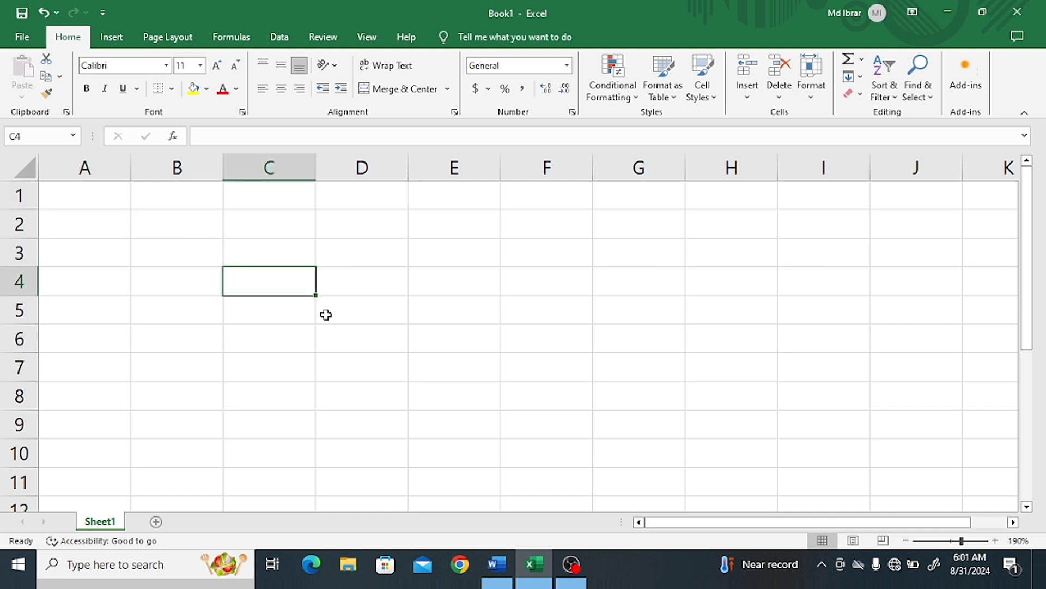
- Enter 'computer' in C4 and edit it to 'computer application'
type("c")
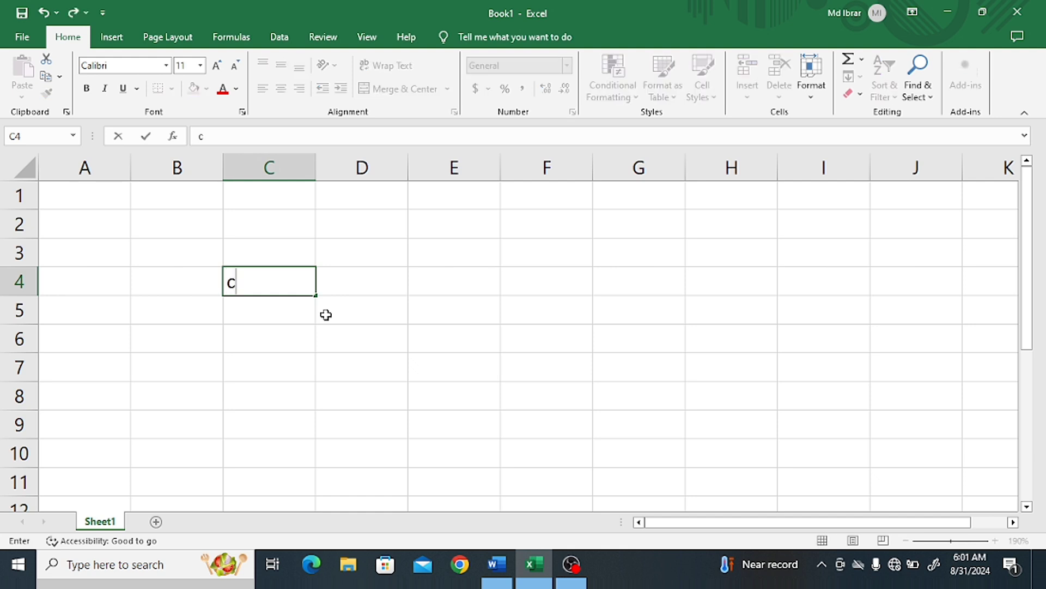
type("omput")
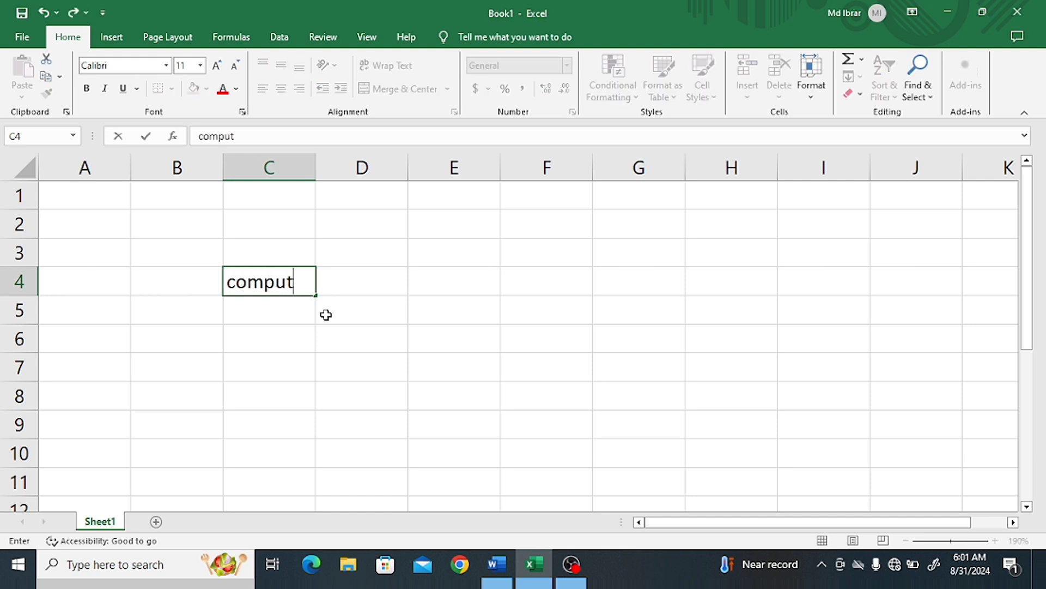
type("er")
left_click(295, 373)
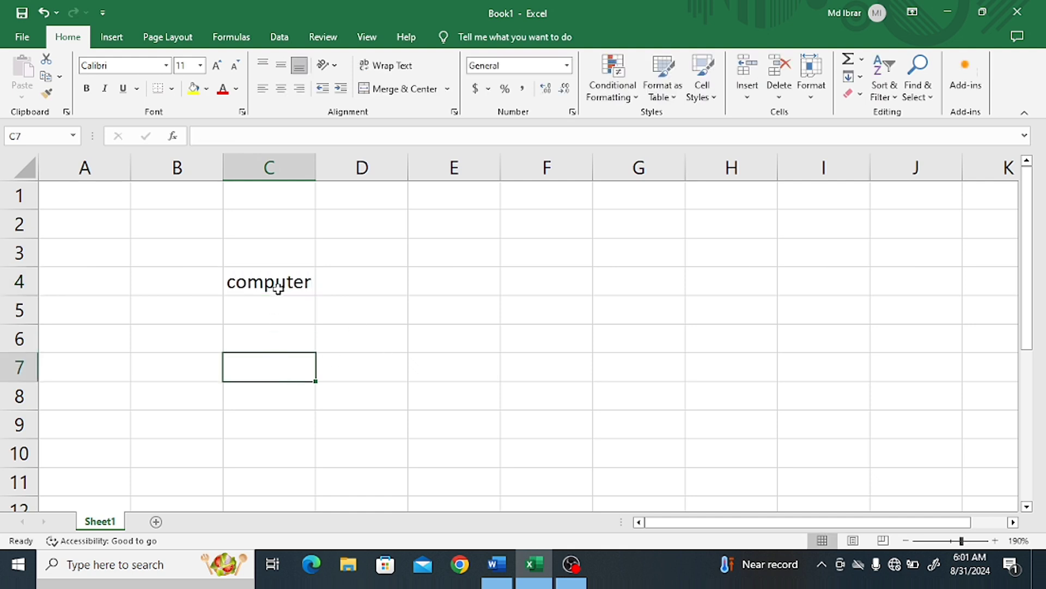
left_click(278, 287)
double_click(312, 282)
type("a")
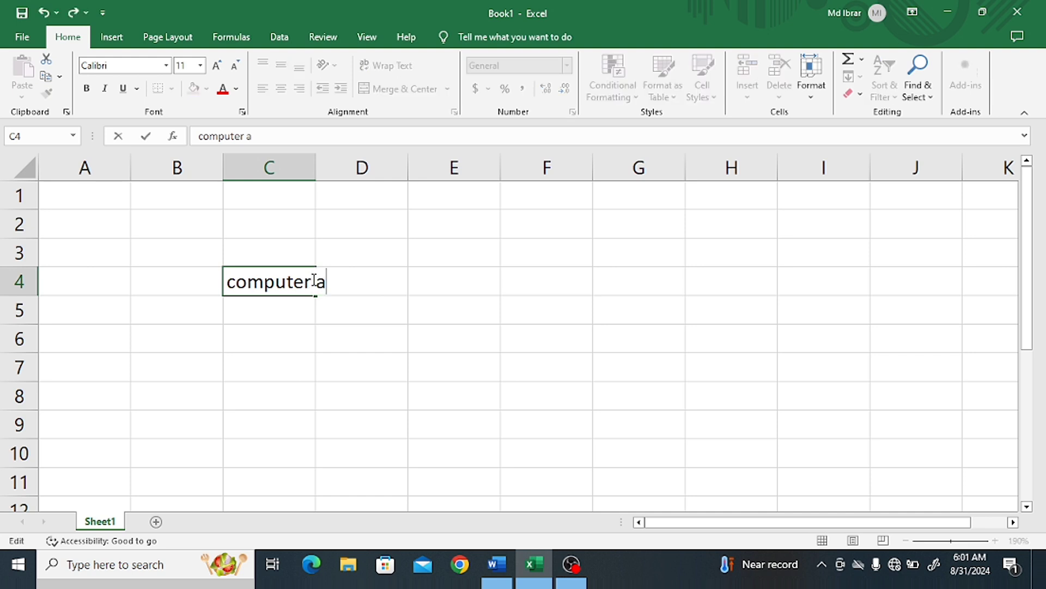
type("pplica")
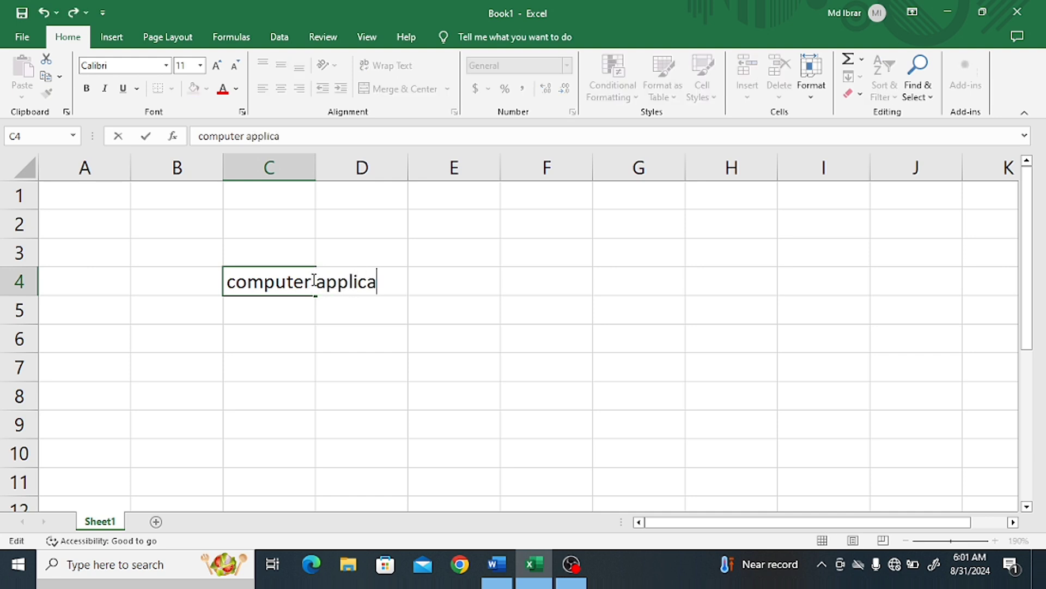
type("tion")
left_click(352, 418)
- Widen column C to fit the text, then undo back to just 'computer'
left_click(275, 288)
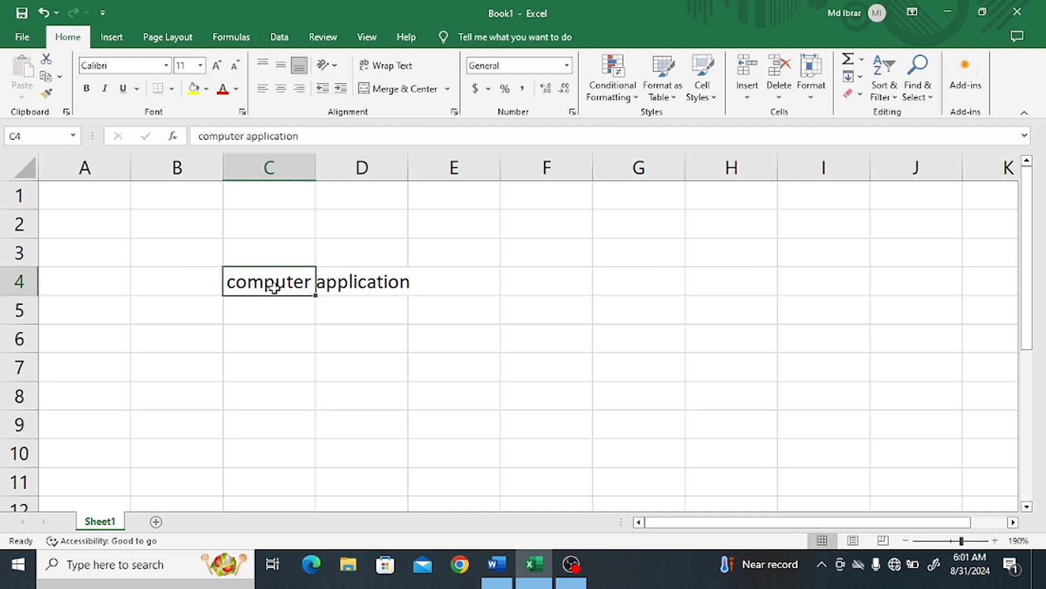
left_click(366, 281)
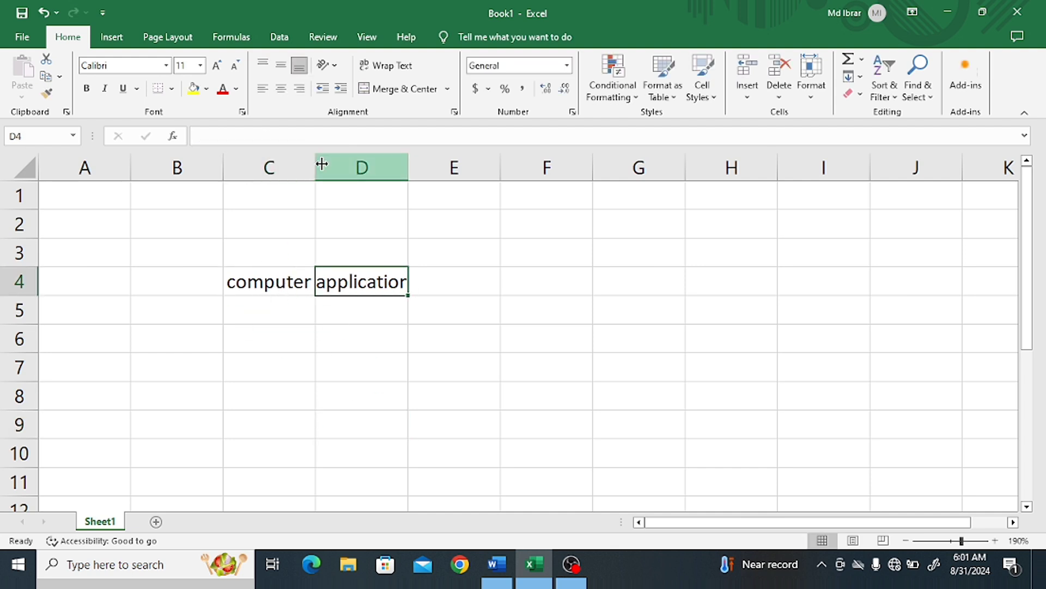
left_click_drag(316, 164, 431, 169)
left_click(344, 421)
left_click(242, 282)
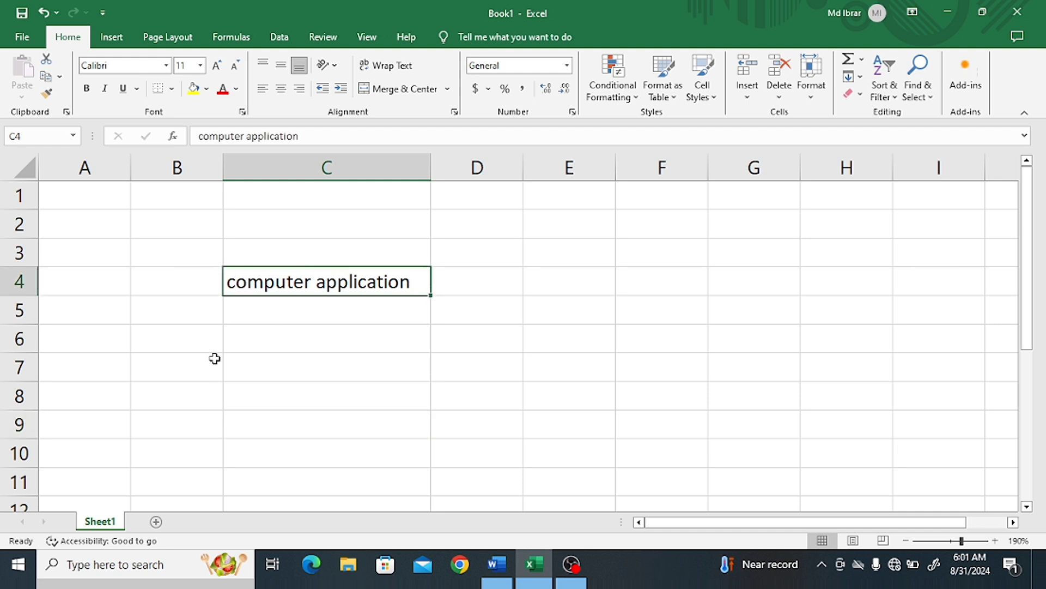
left_click(327, 363)
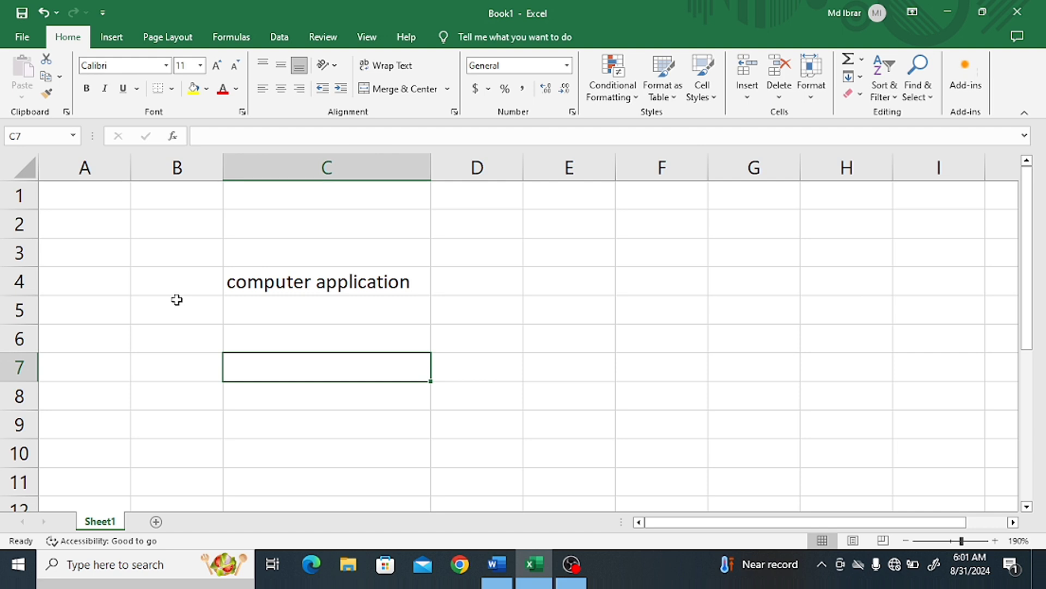
key("ctrl+z")
key("ctrl+z")
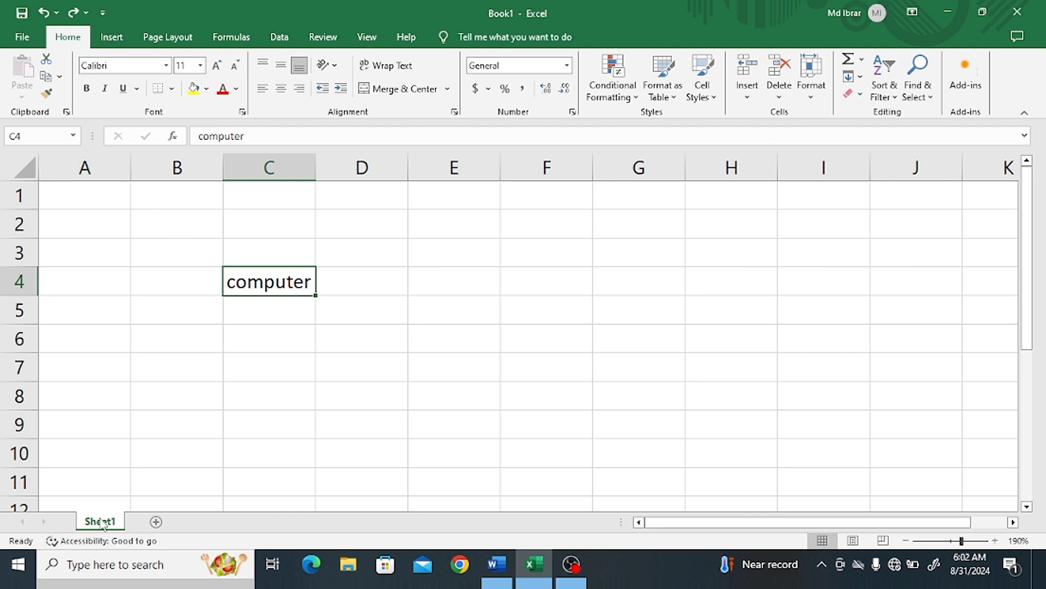
- Add Sheet2 and Sheet3, view each sheet in turn, and return to Sheet1
left_click(155, 522)
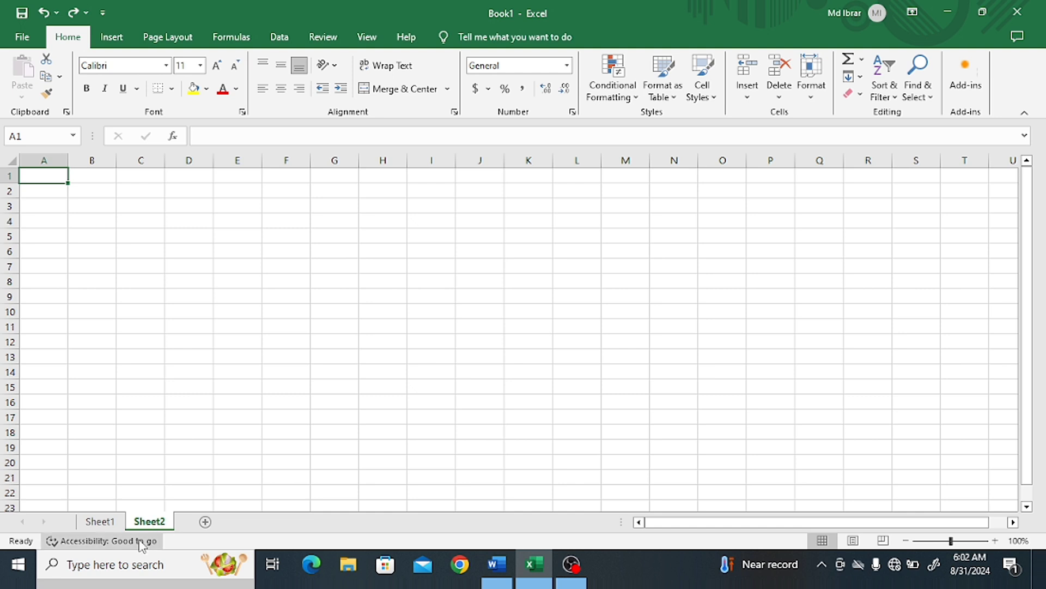
left_click(204, 521)
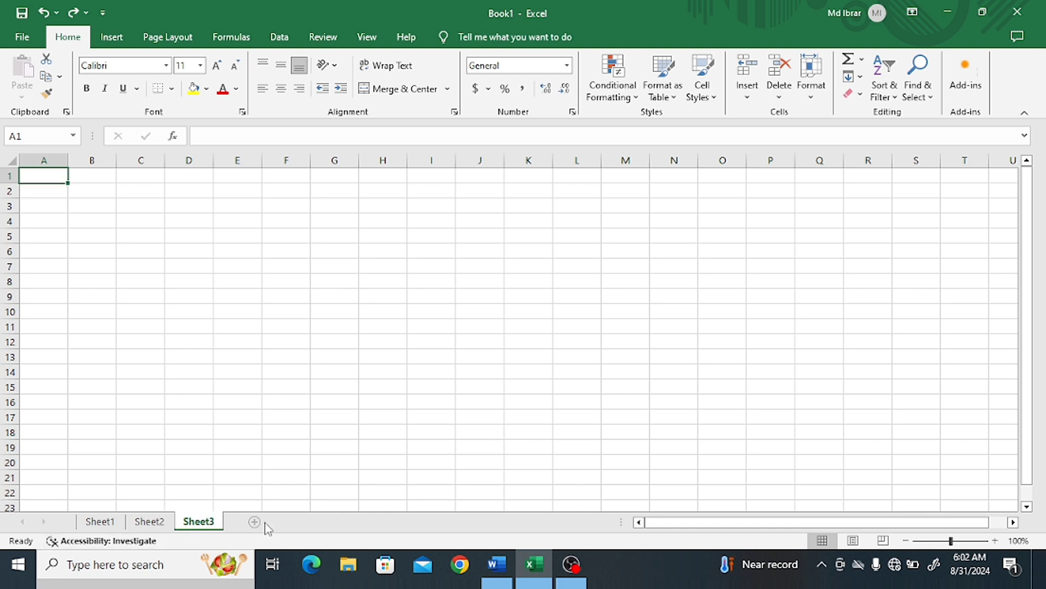
left_click(100, 521)
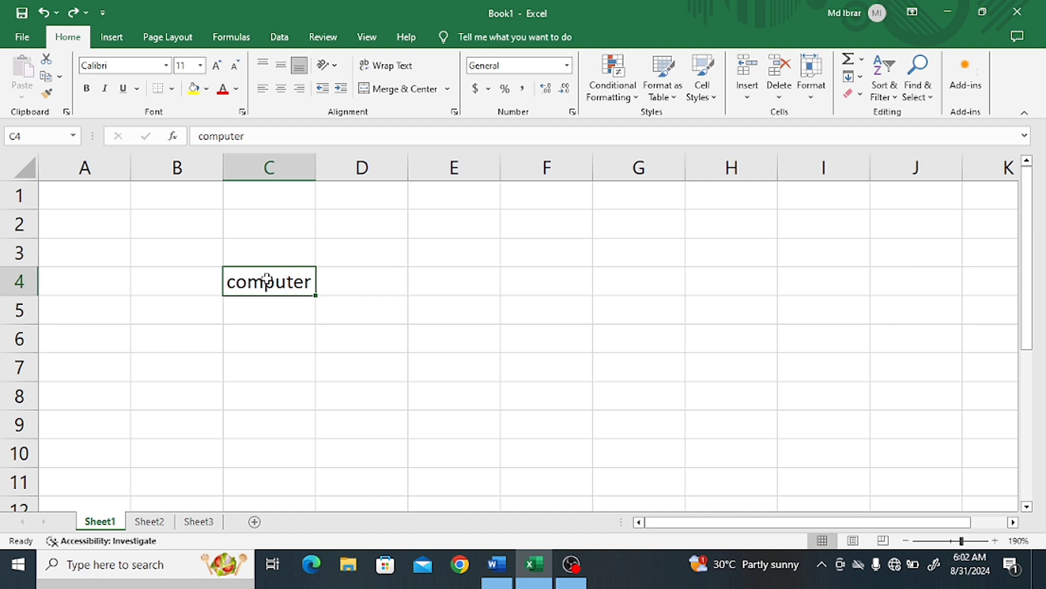
left_click(158, 525)
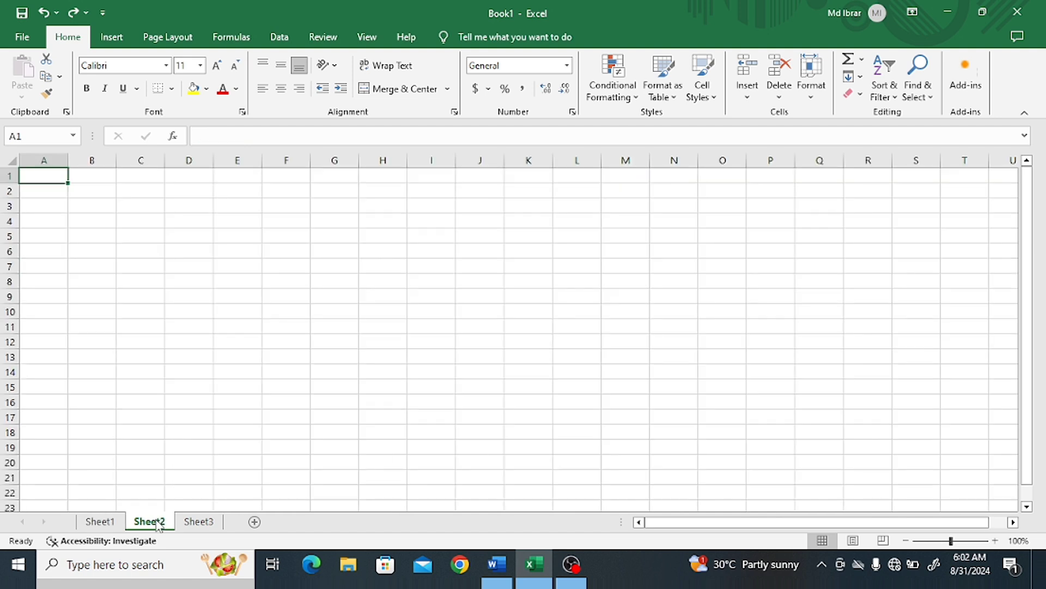
left_click(198, 522)
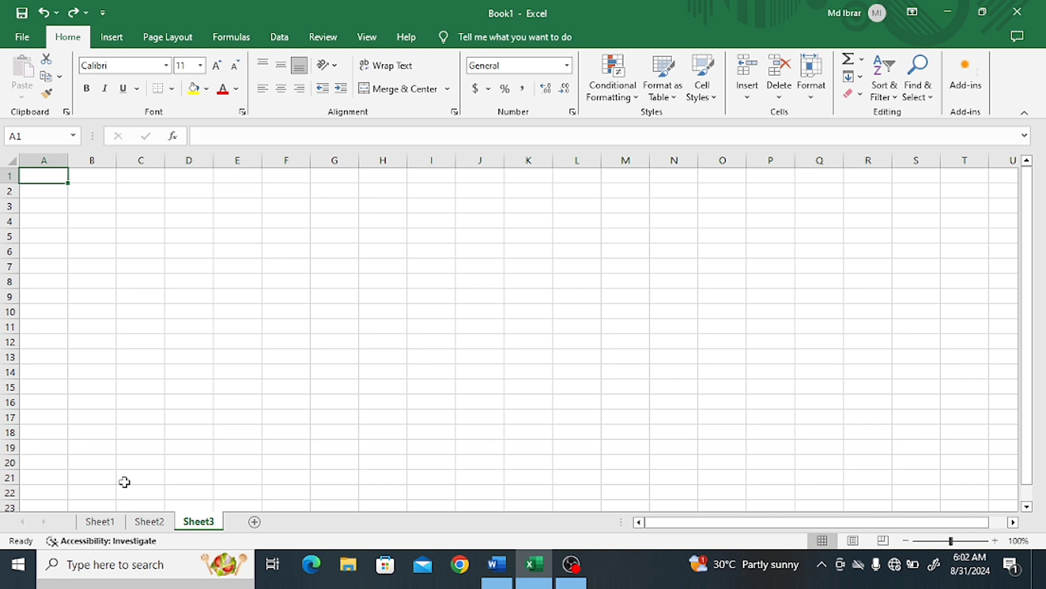
left_click(101, 524)
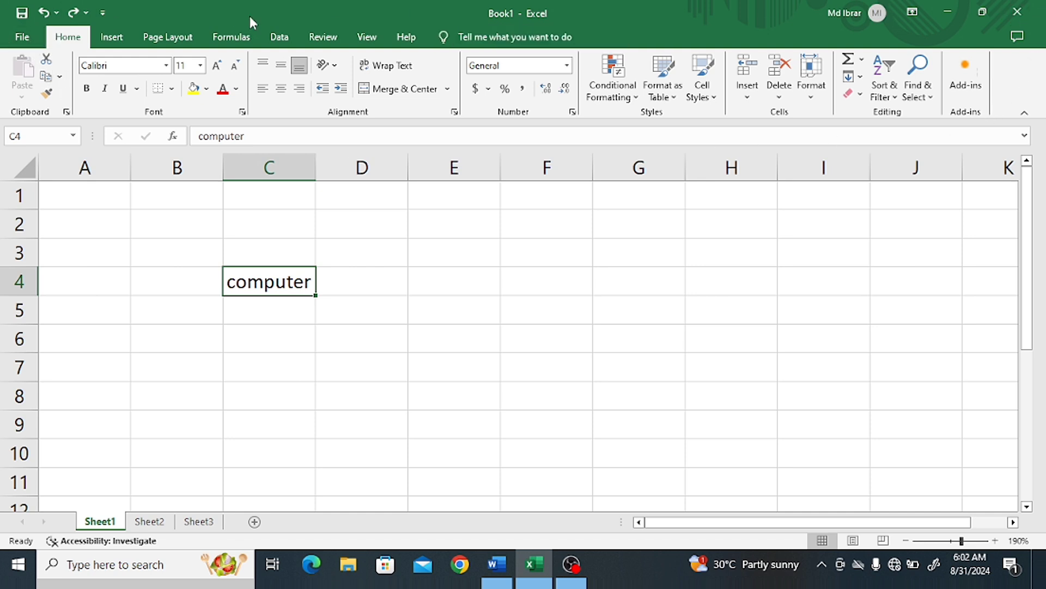
left_click(21, 37)
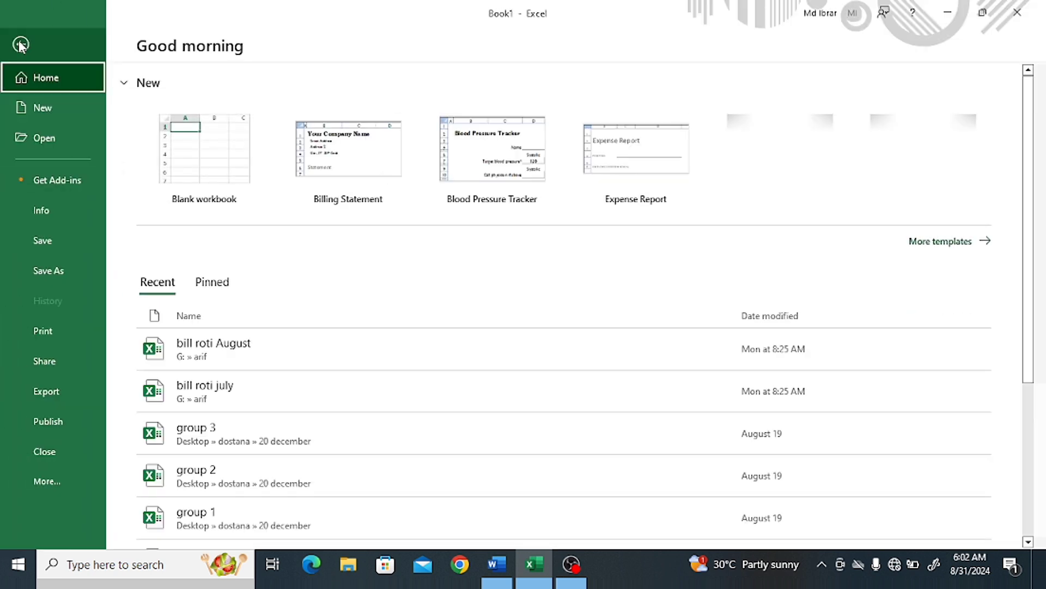
left_click(22, 44)
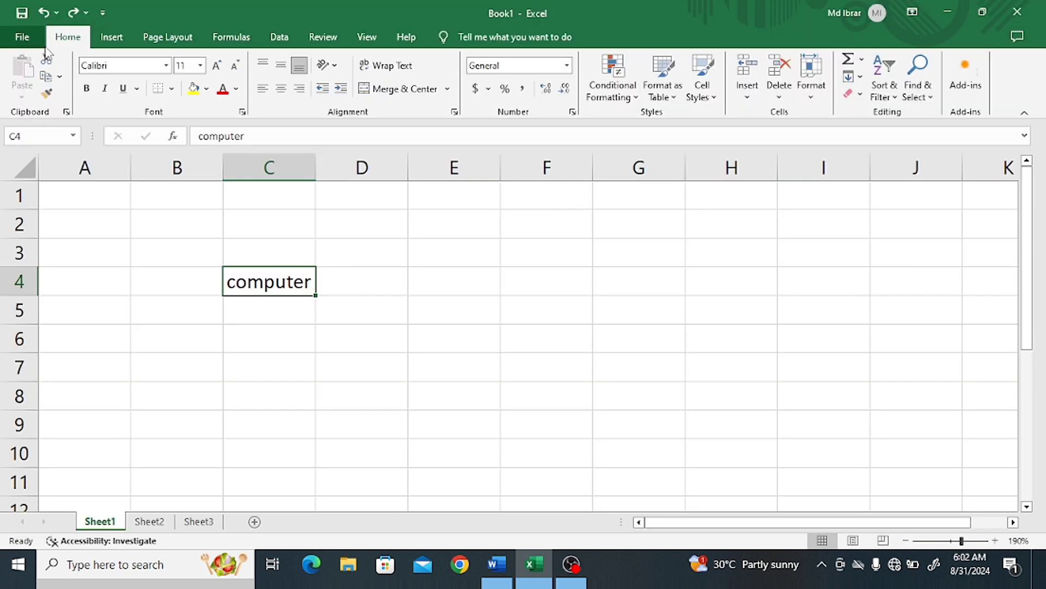
left_click(110, 43)
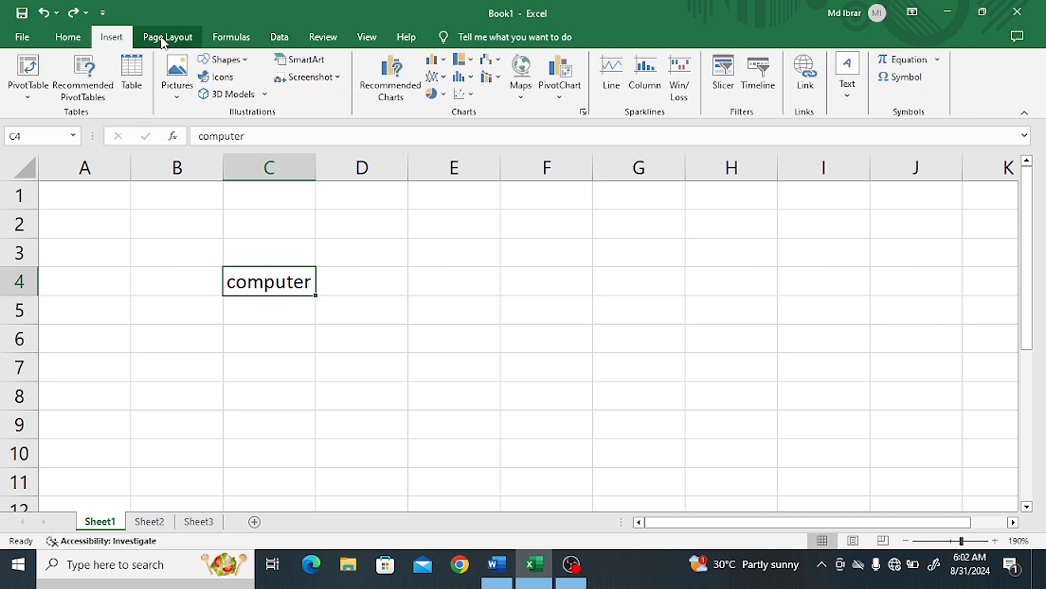
left_click(188, 43)
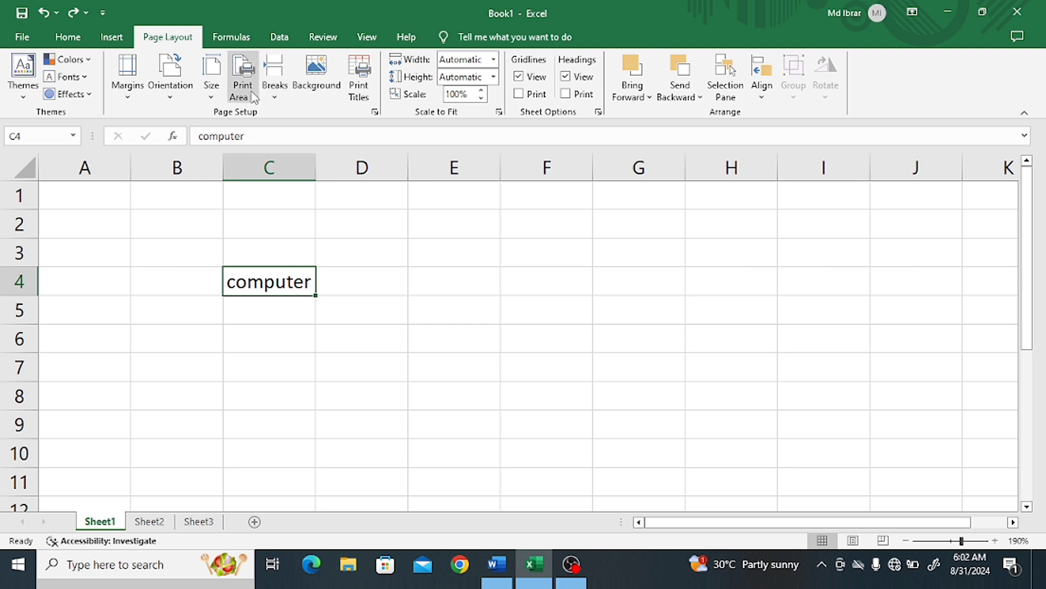
left_click(111, 39)
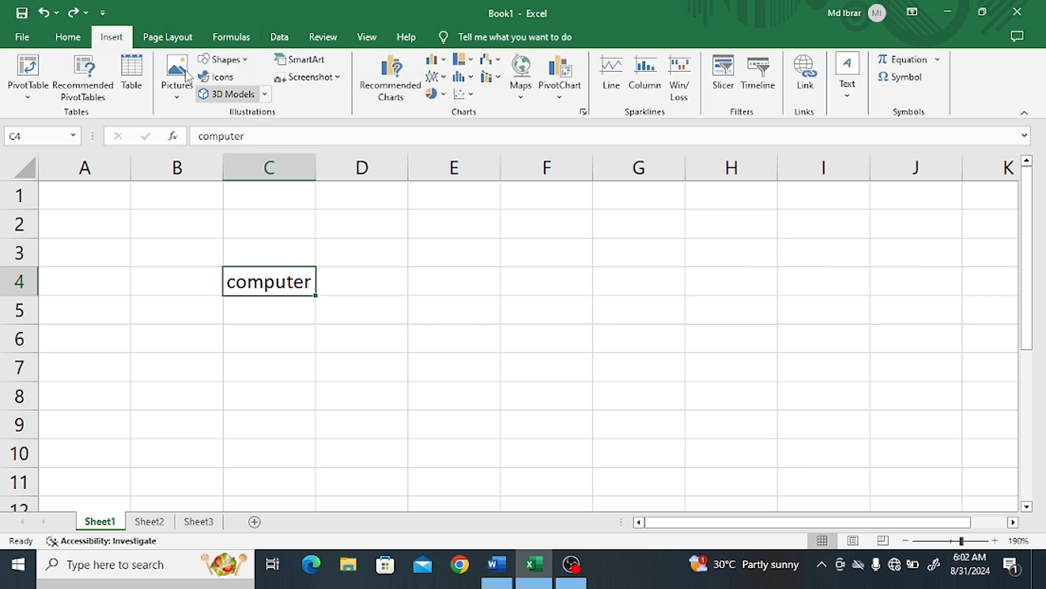
left_click(161, 40)
left_click(222, 39)
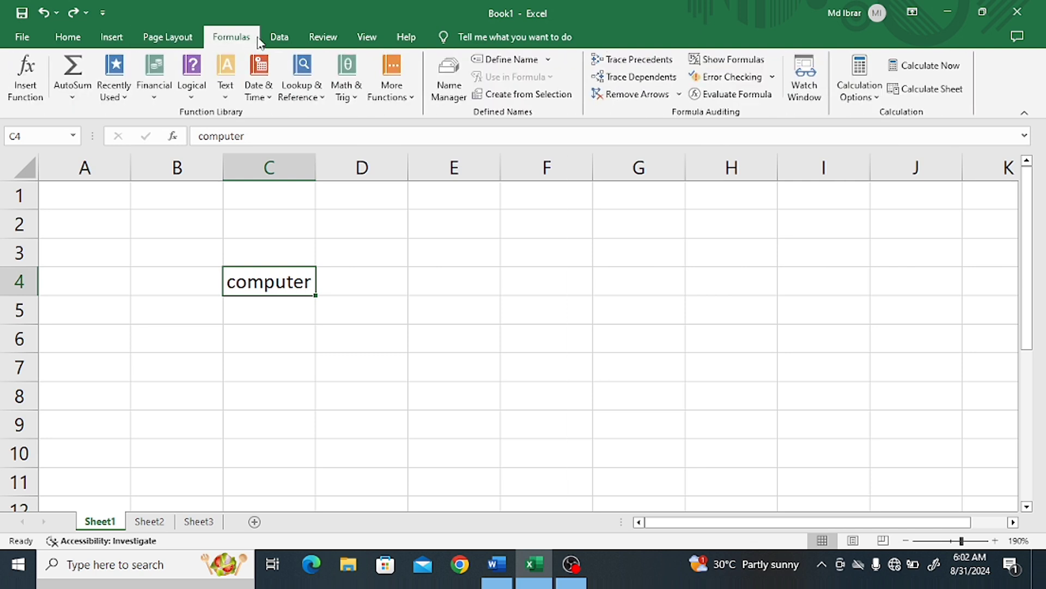
left_click(279, 41)
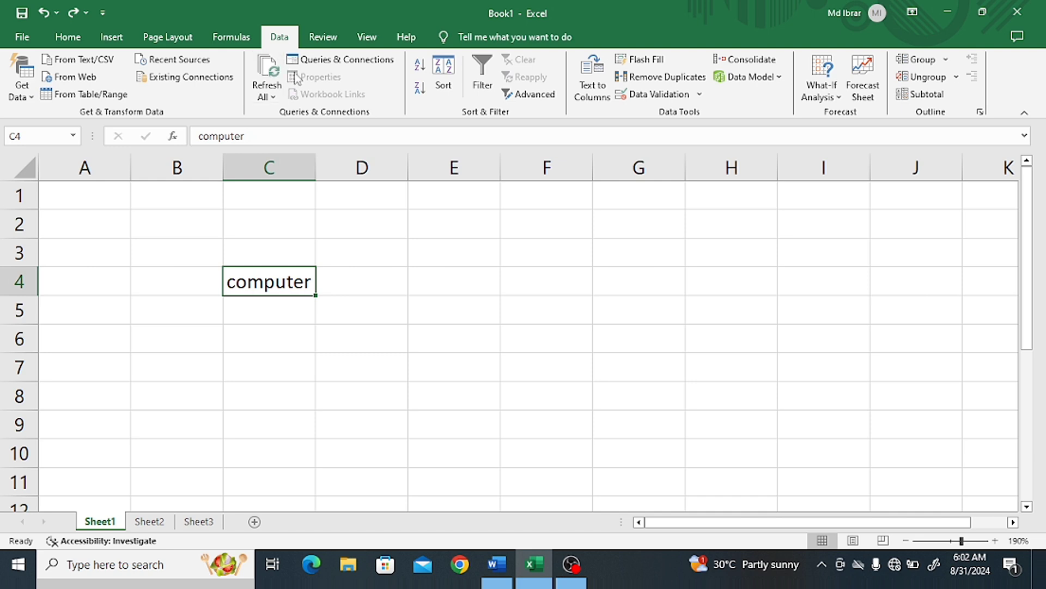
left_click(363, 283)
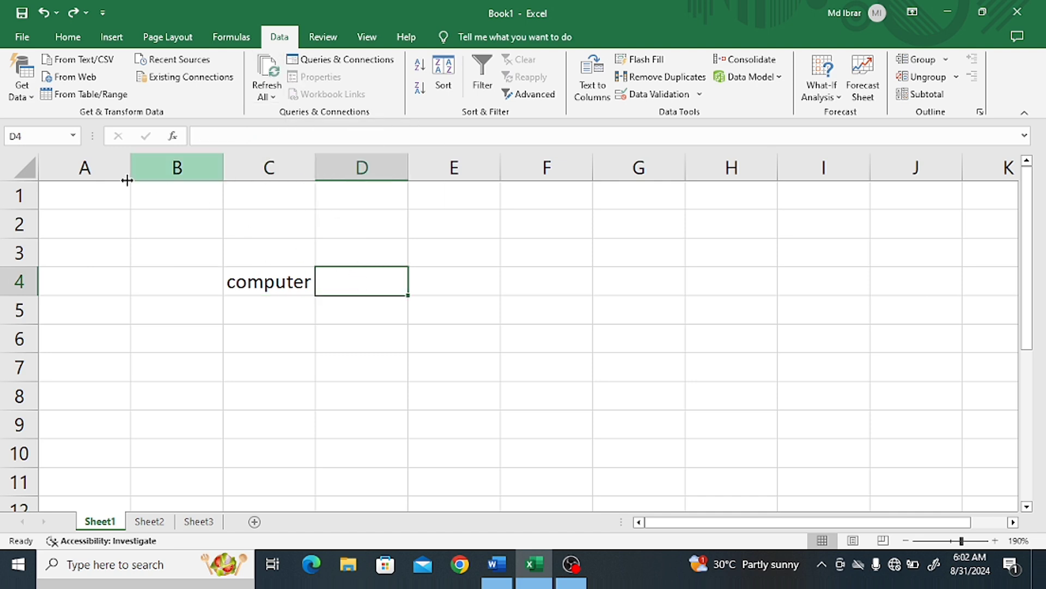
left_click(65, 39)
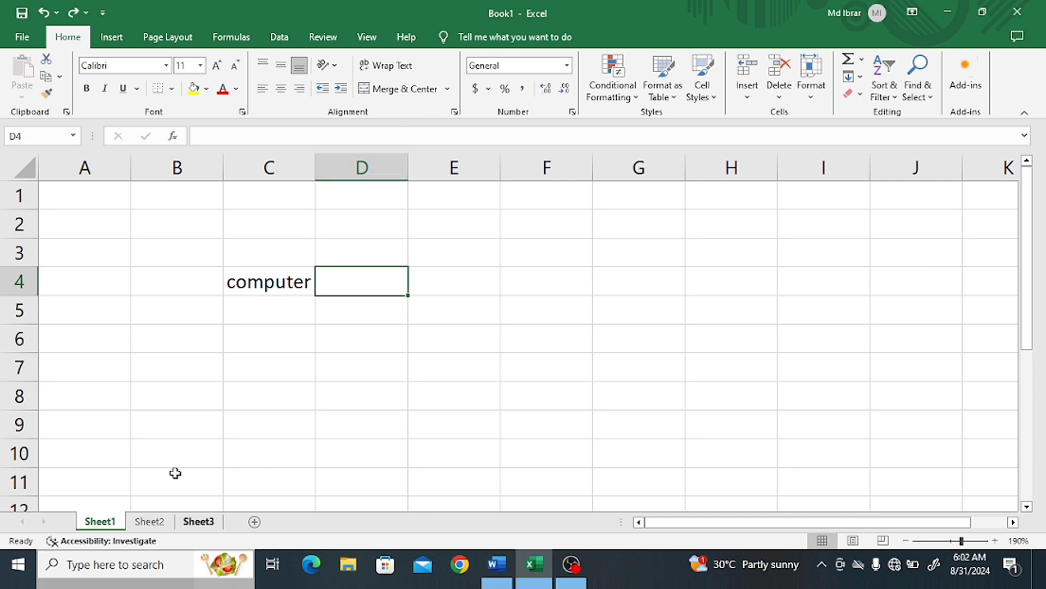
left_click(250, 314)
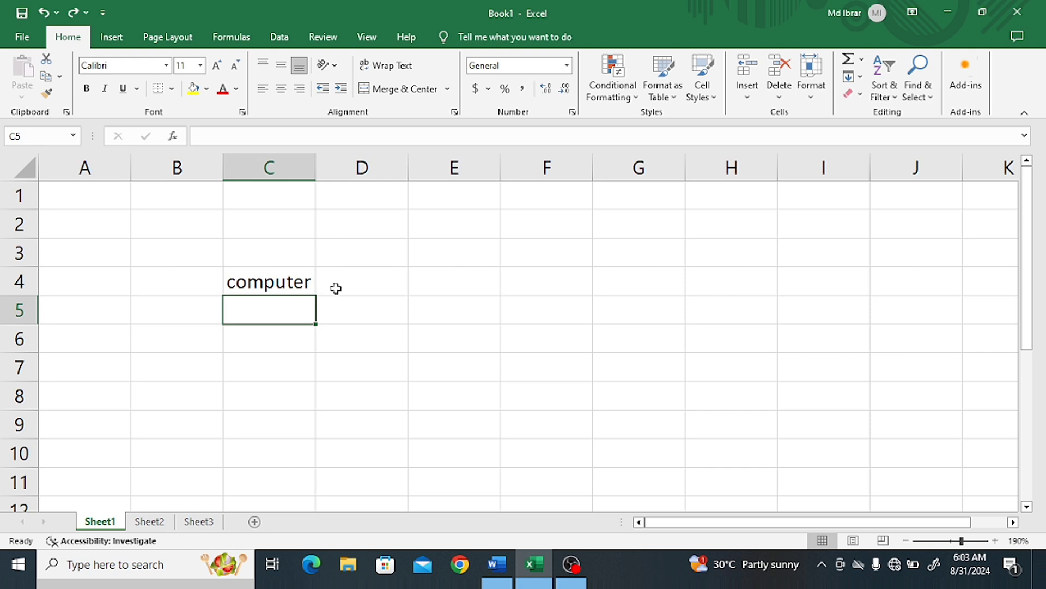
- Enter 45, 67 and 78 into cells D3:D5
left_click(358, 248)
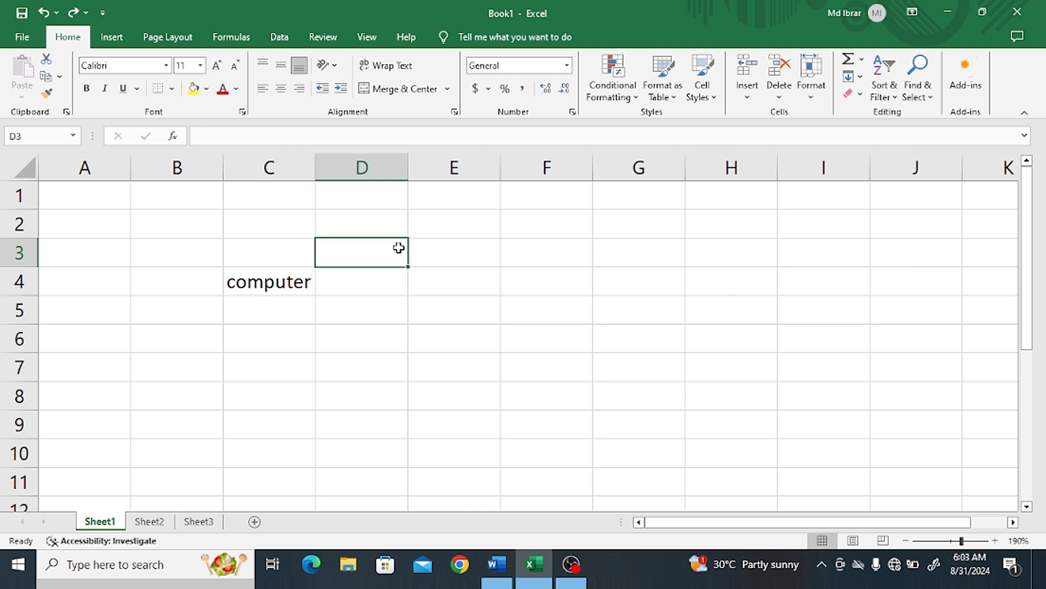
type("45")
key("Return")
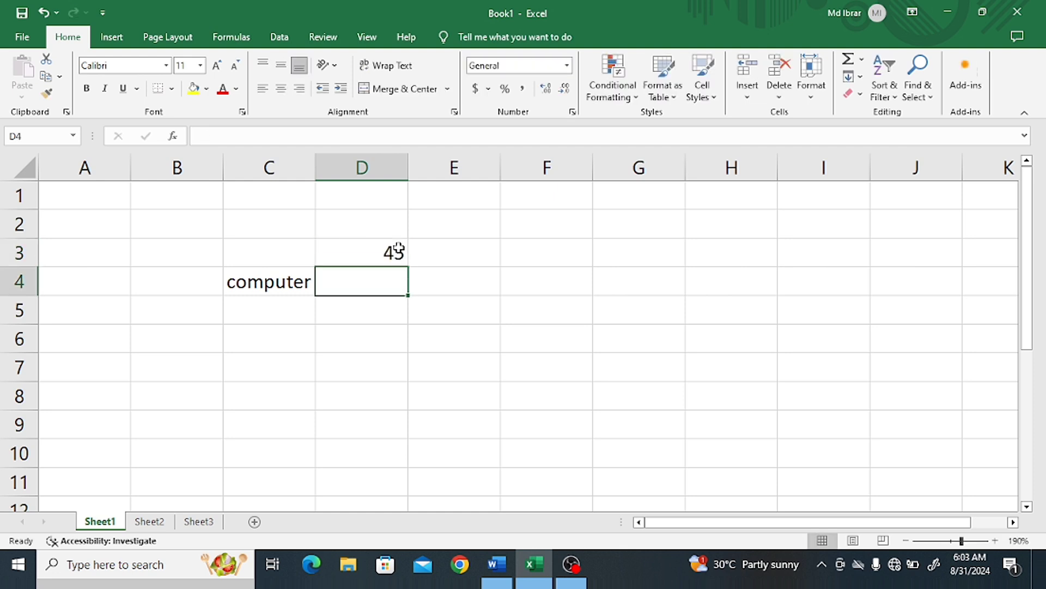
type("67")
key("Return")
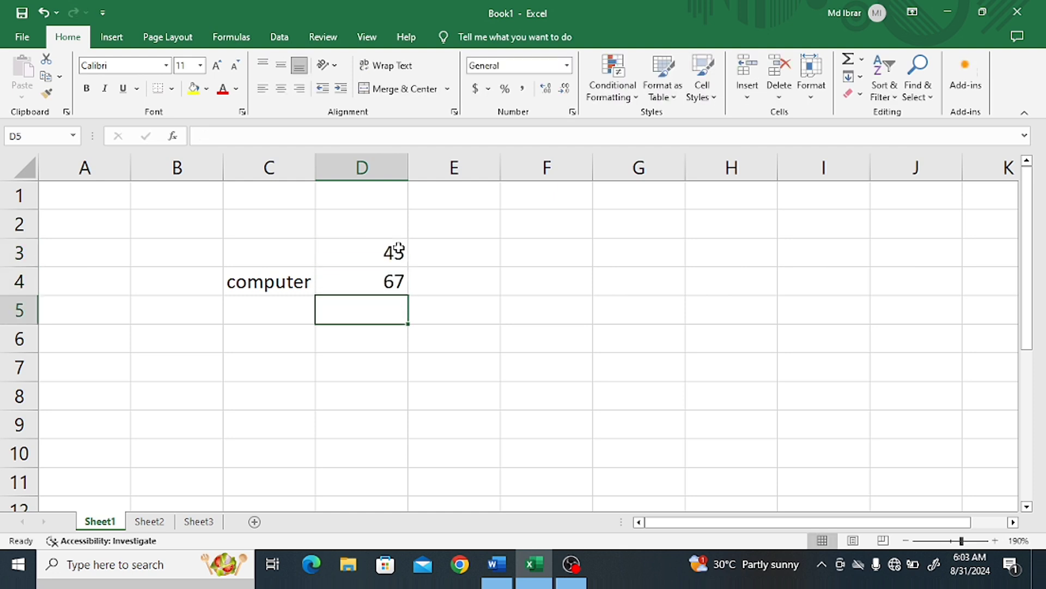
type("78")
- Enter =SUM(D3:D5) in E6 to total the values as 190
left_click(423, 330)
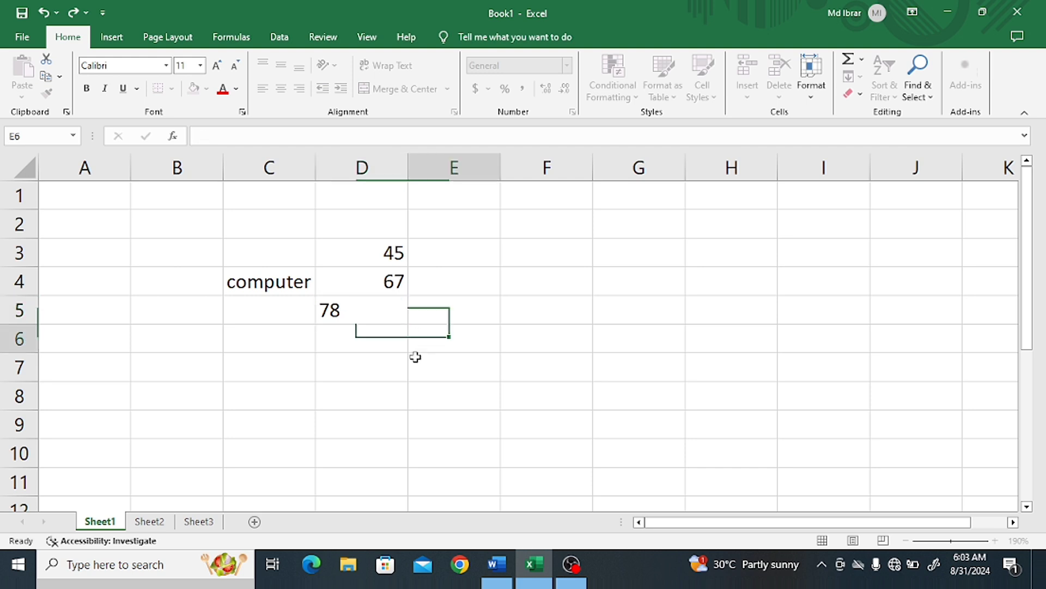
type("=")
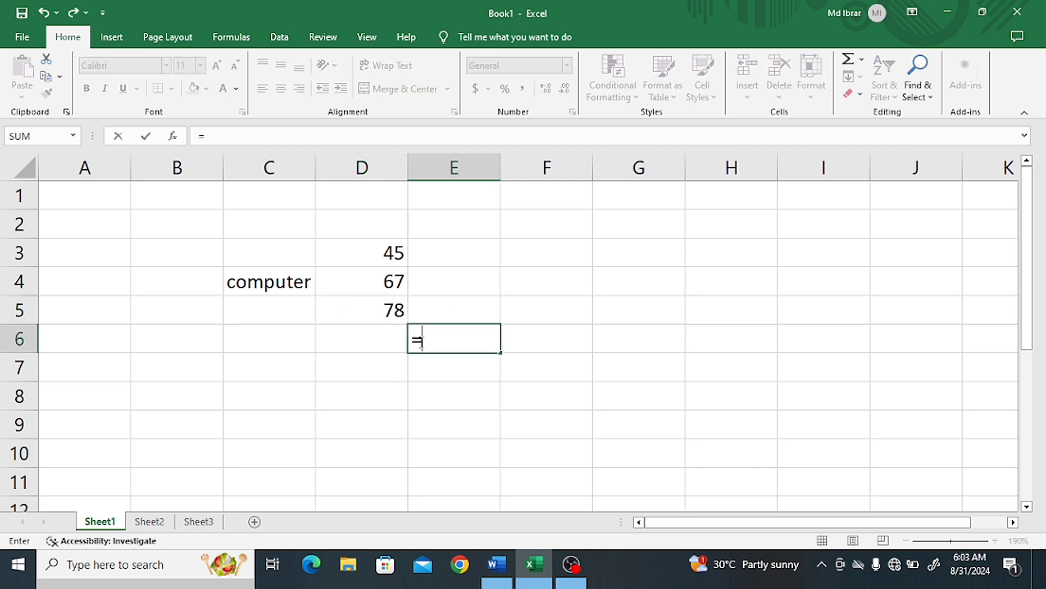
type("su")
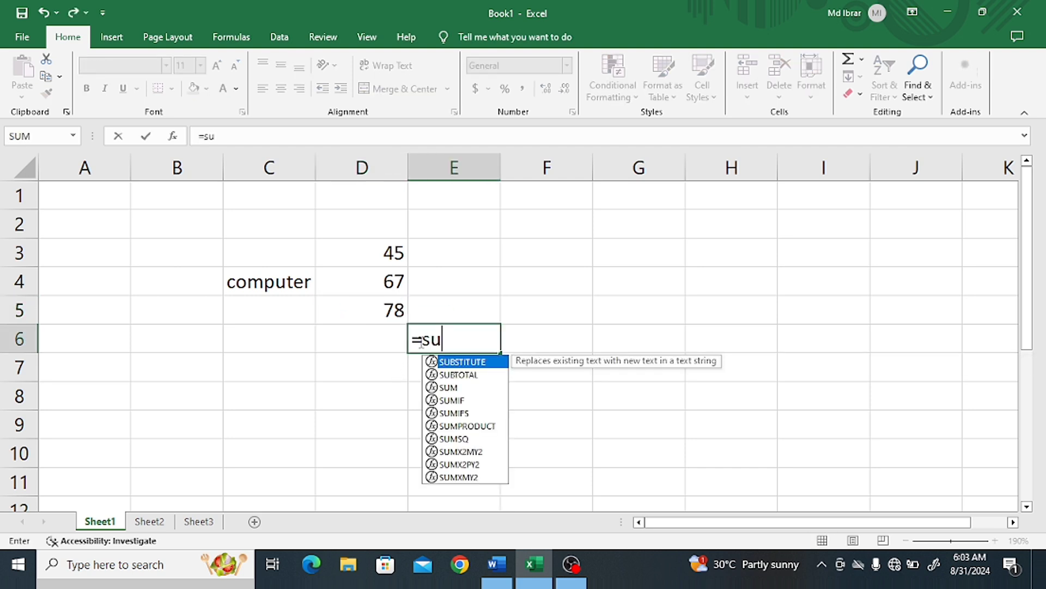
type("m(")
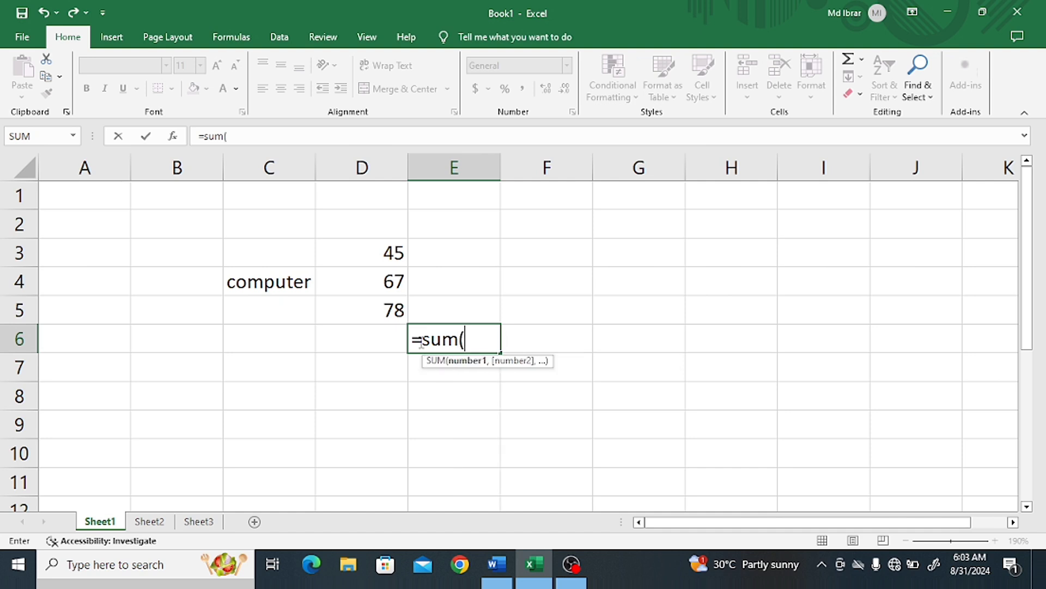
left_click(364, 252)
left_click_drag(363, 252, 362, 308)
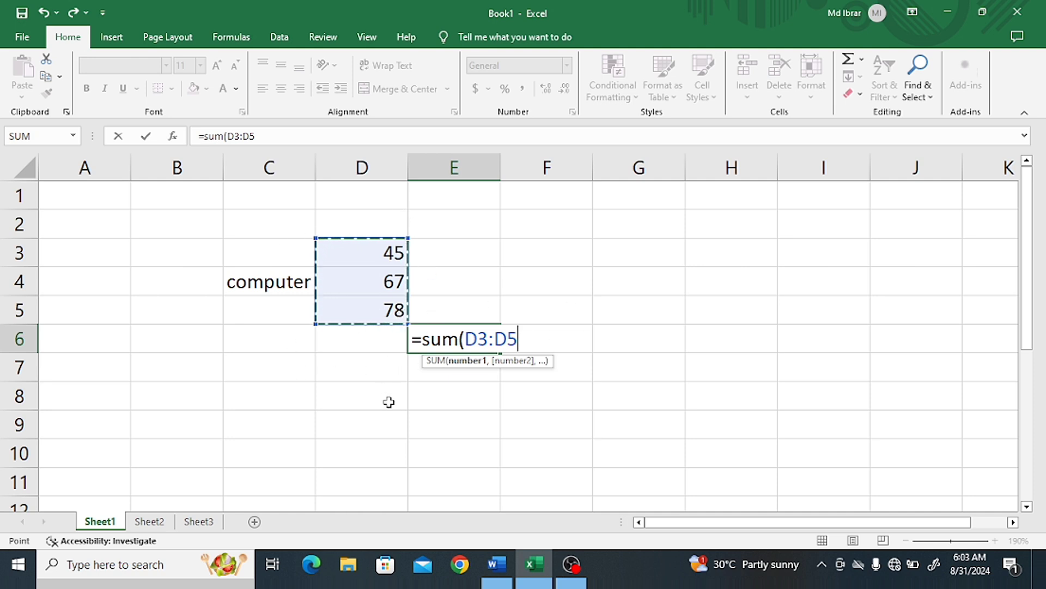
type(")")
key("Return")
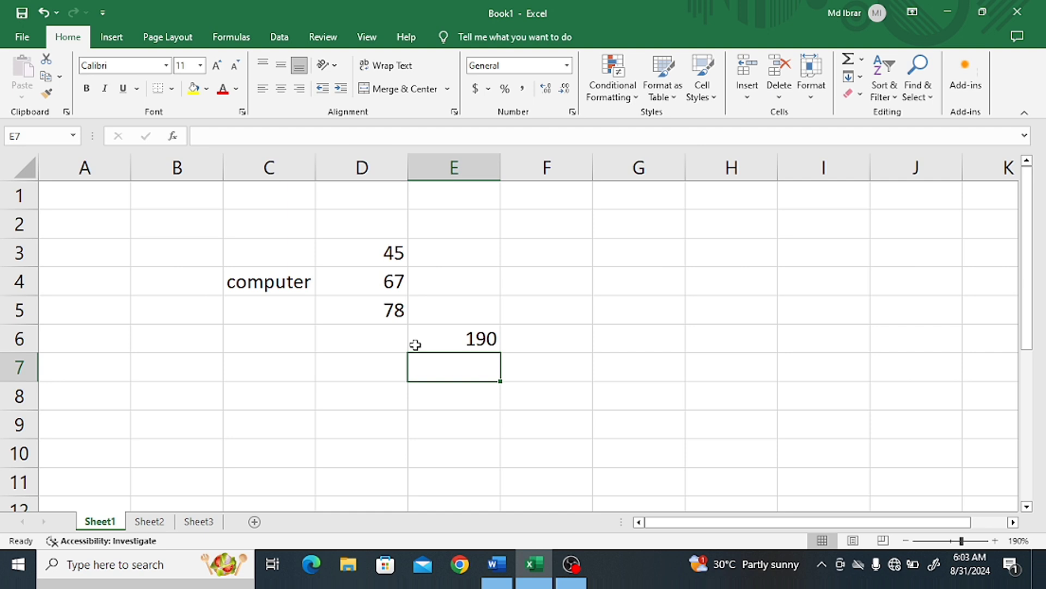
- Replace the E6 total's SUM formula with a B2:F7 reference and dismiss the circular reference warning
left_click(275, 358)
left_click(216, 139)
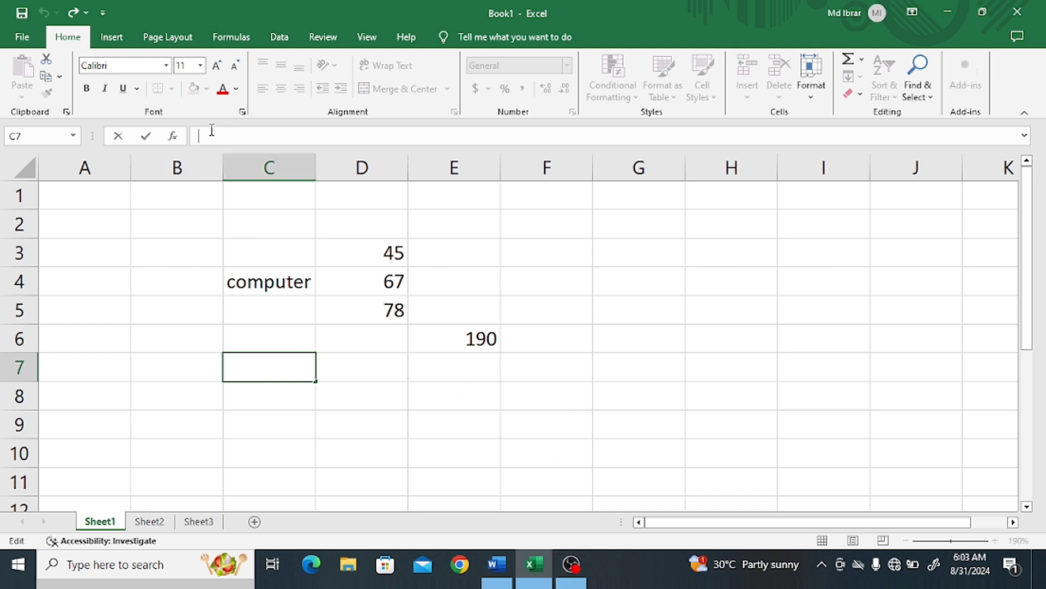
left_click(463, 342)
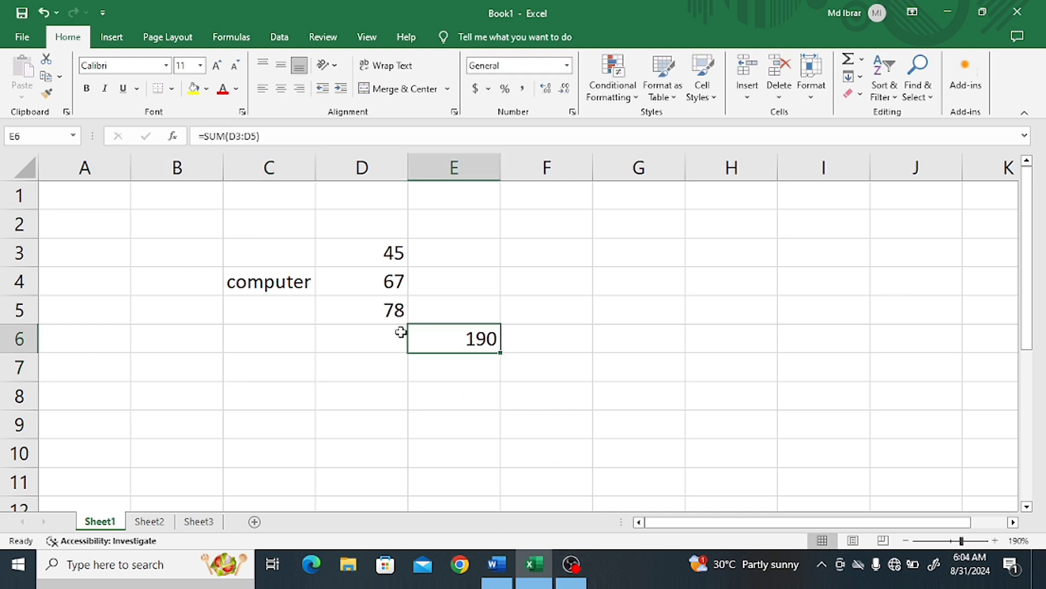
left_click(277, 136)
left_click_drag(265, 135, 177, 135)
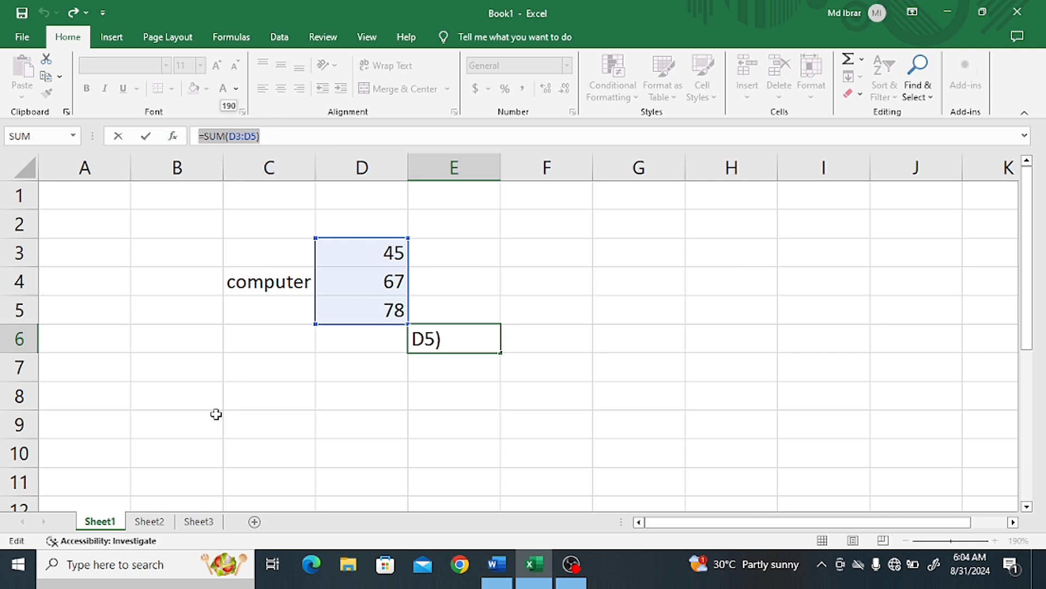
left_click_drag(215, 413, 245, 417)
left_click_drag(154, 233, 546, 330)
left_click(332, 458)
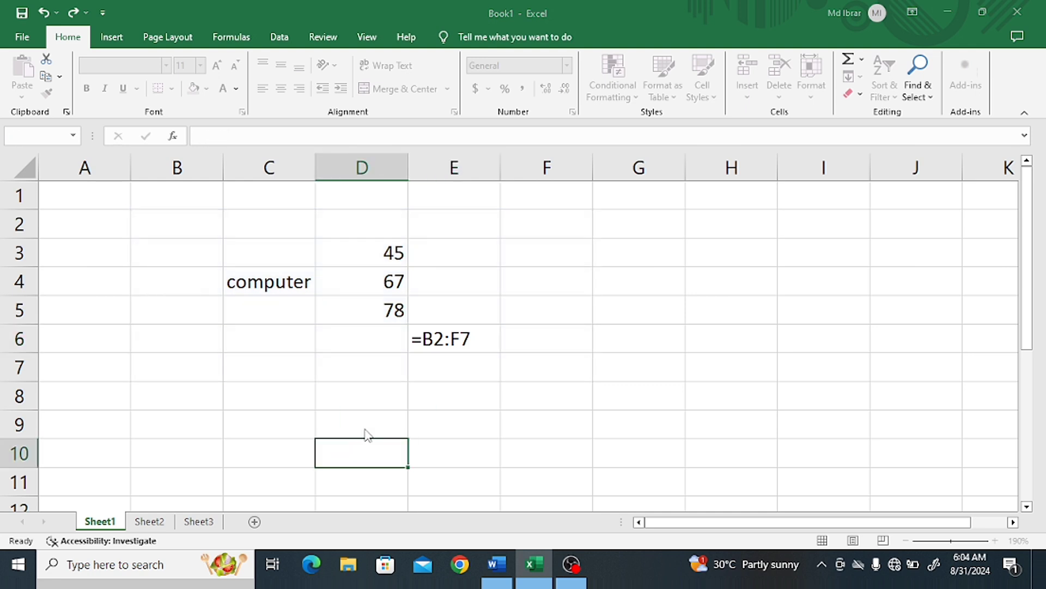
left_click(476, 331)
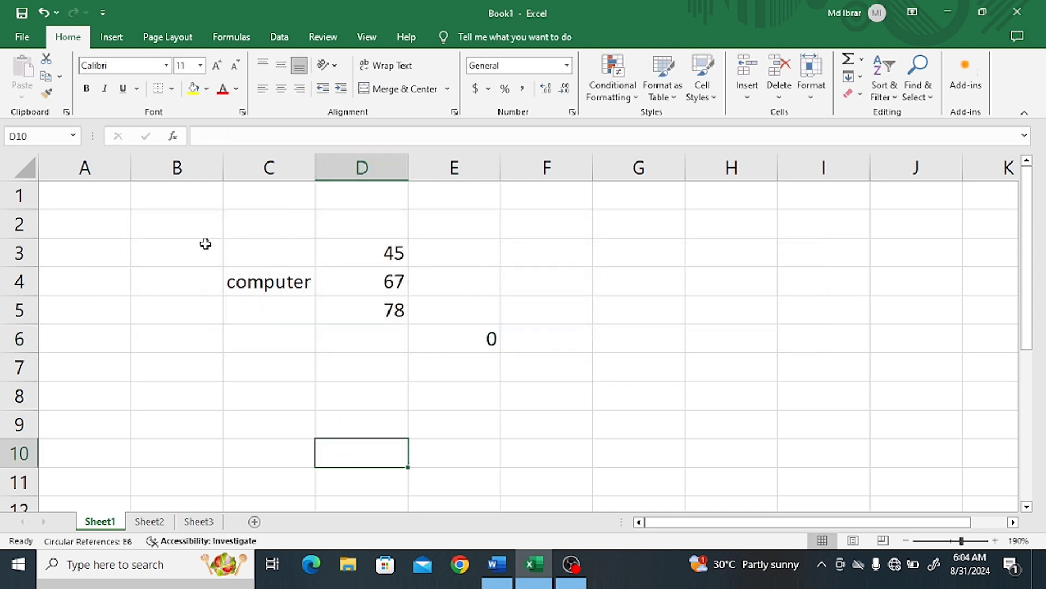
- Delete the contents of B2:F8 so the sheet is blank
left_click_drag(180, 223, 508, 381)
key("Delete")
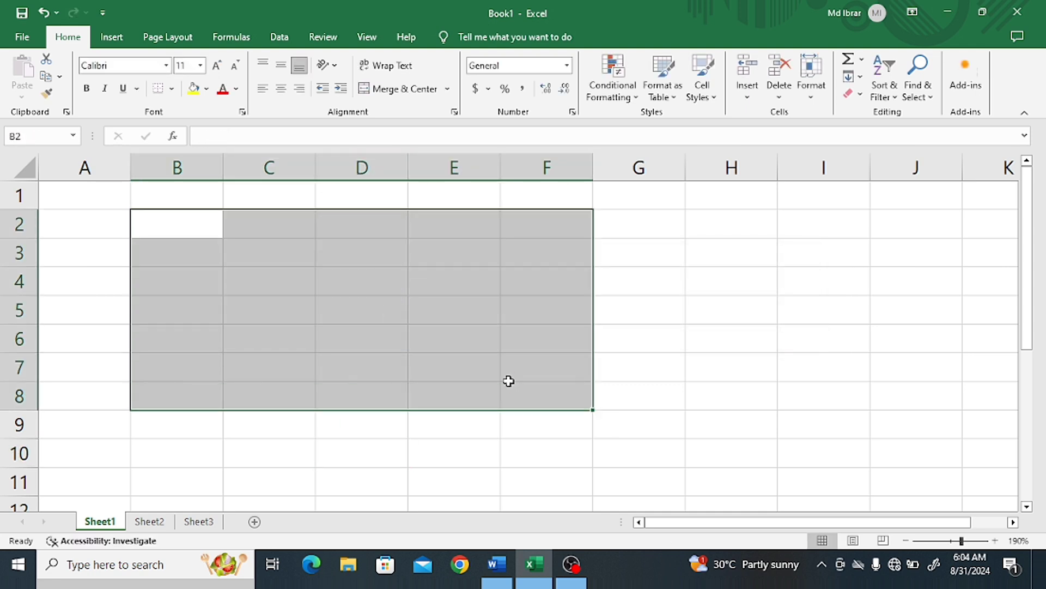
left_click(704, 320)
- Enter 1 and 2 in C3:C4 and autofill the series down to 9 in C11
left_click(256, 255)
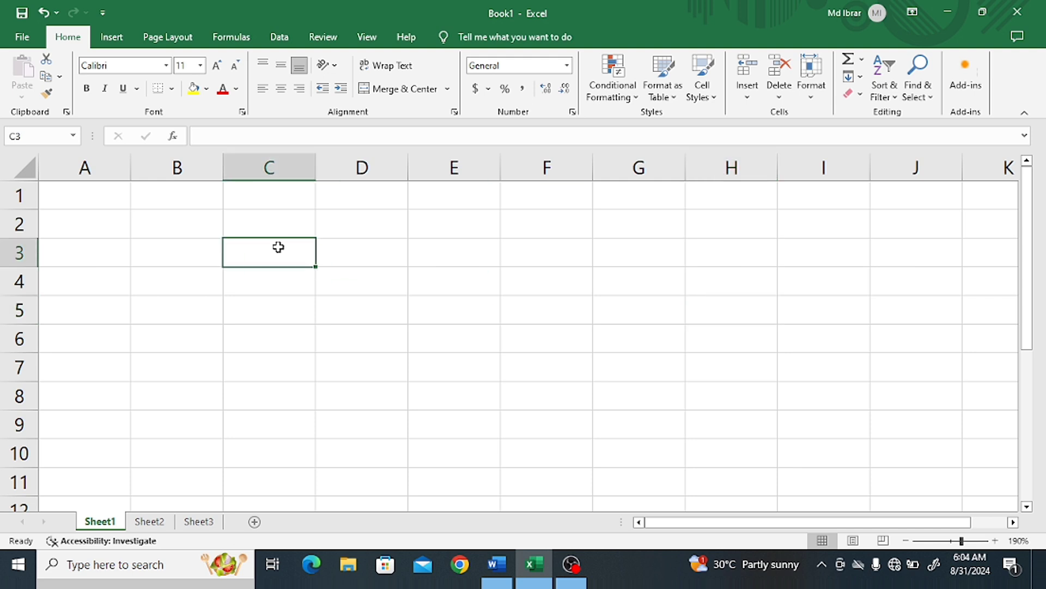
type("1")
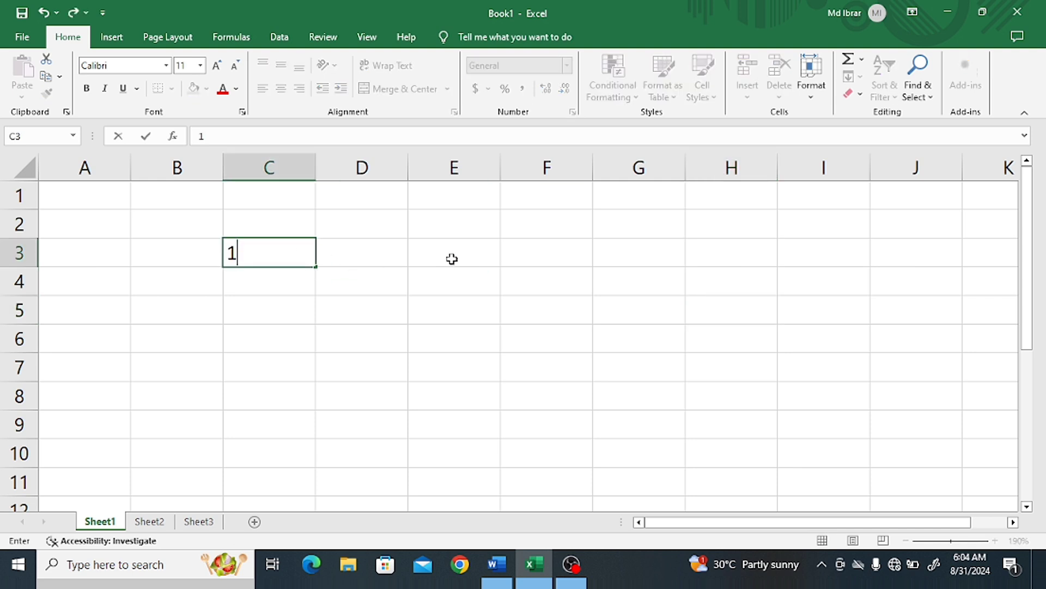
key("Return")
type("2")
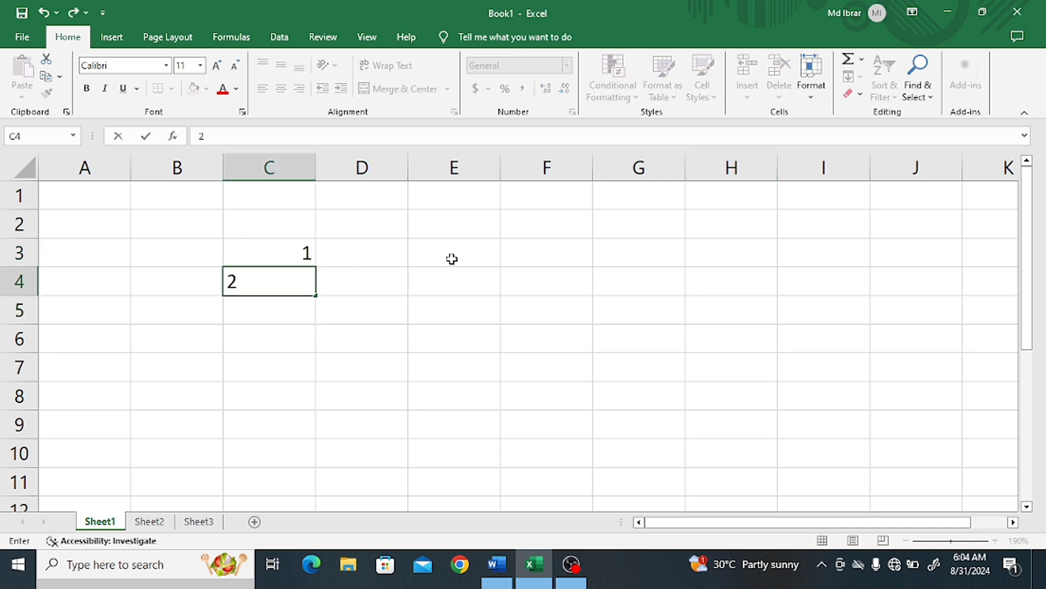
key("Return")
mouse_move(306, 252)
left_mouse_down()
mouse_move(280, 276)
mouse_move(304, 279)
mouse_move(316, 493)
left_mouse_up()
left_click(418, 308)
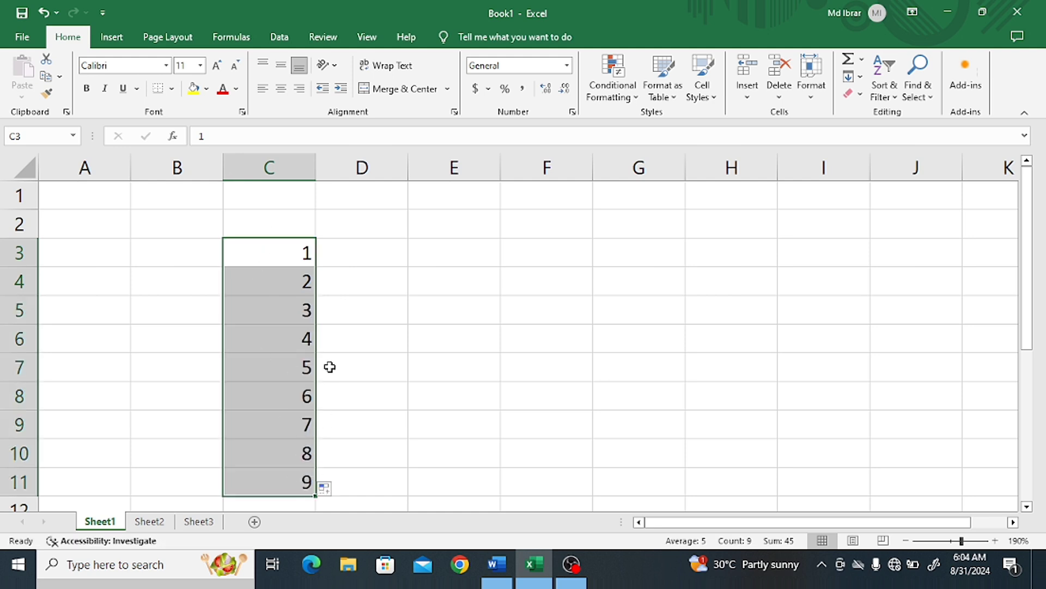
- Enter sun in D3 to start a list of days
left_click(355, 255)
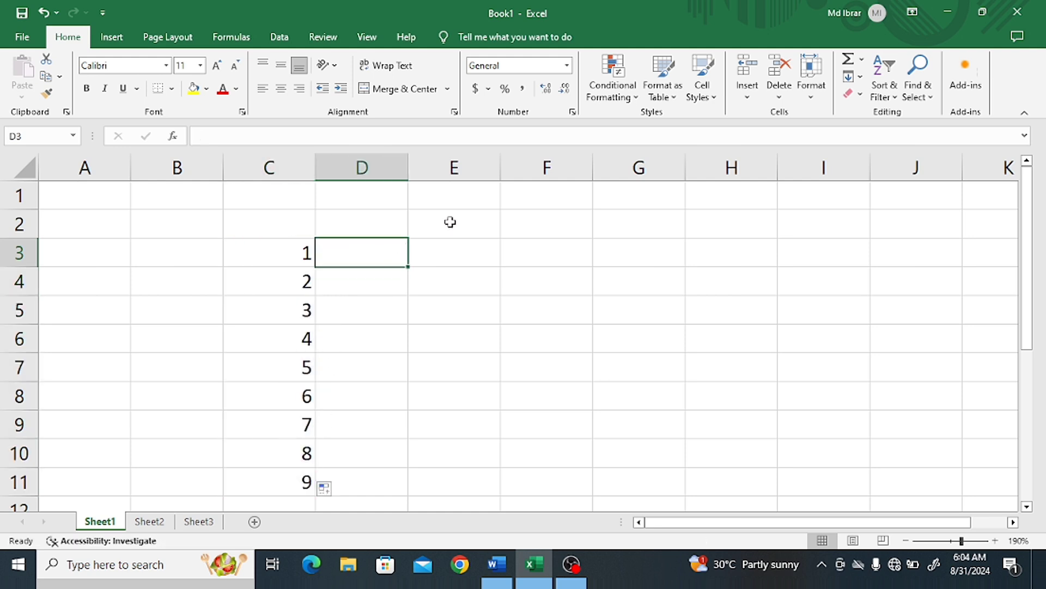
type("sun")
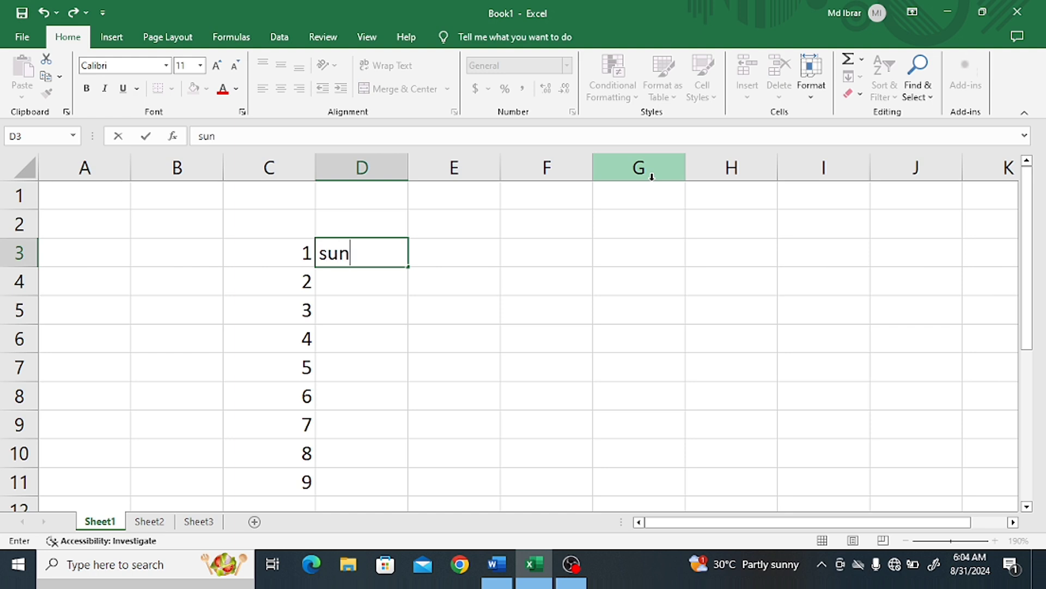
key("Return")
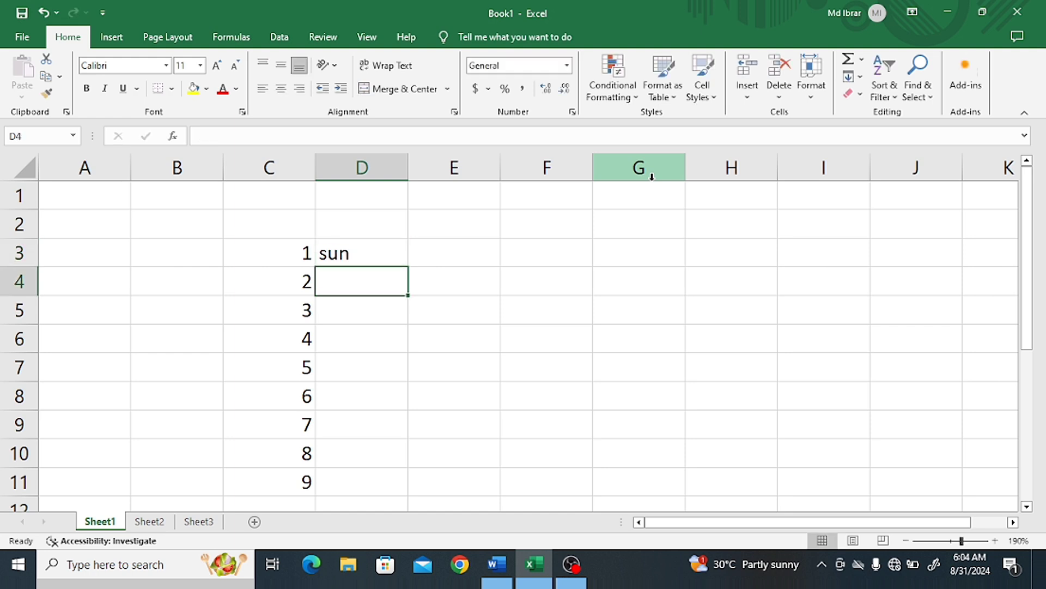
- Enter mon in D4 and autofill the days down to sat in D9
type("mon")
left_click(585, 332)
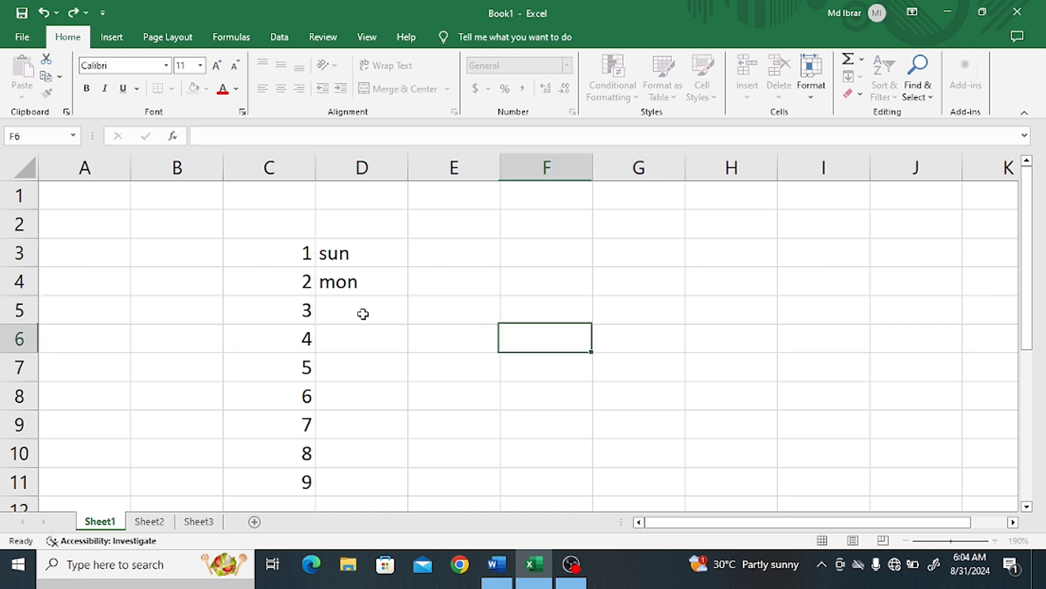
left_click_drag(362, 252, 404, 439)
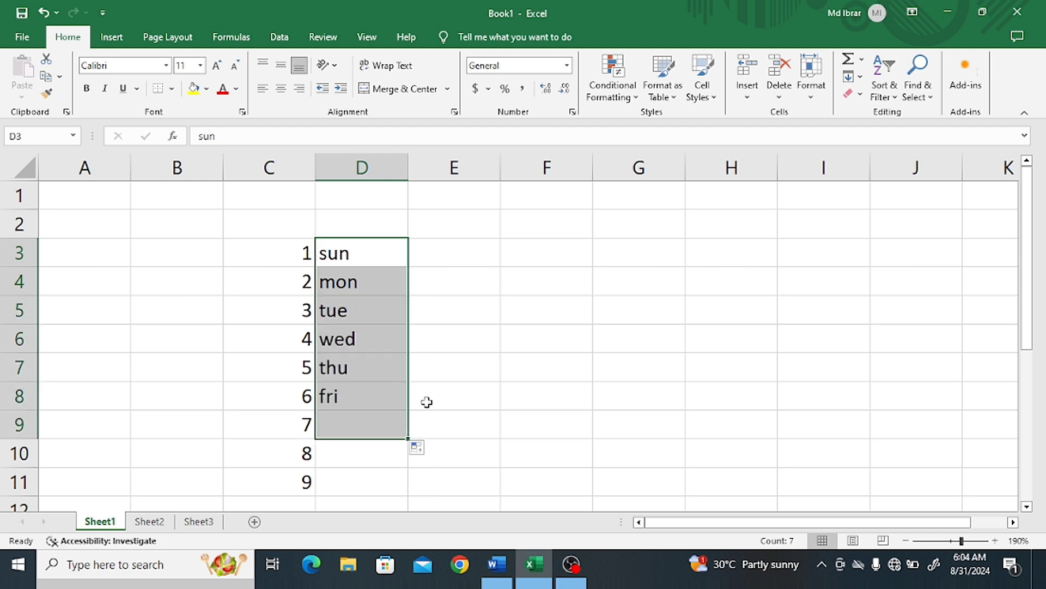
left_click(470, 301)
- Enter jan and feb in E3:E4 and autofill the months down column E
left_click(445, 252)
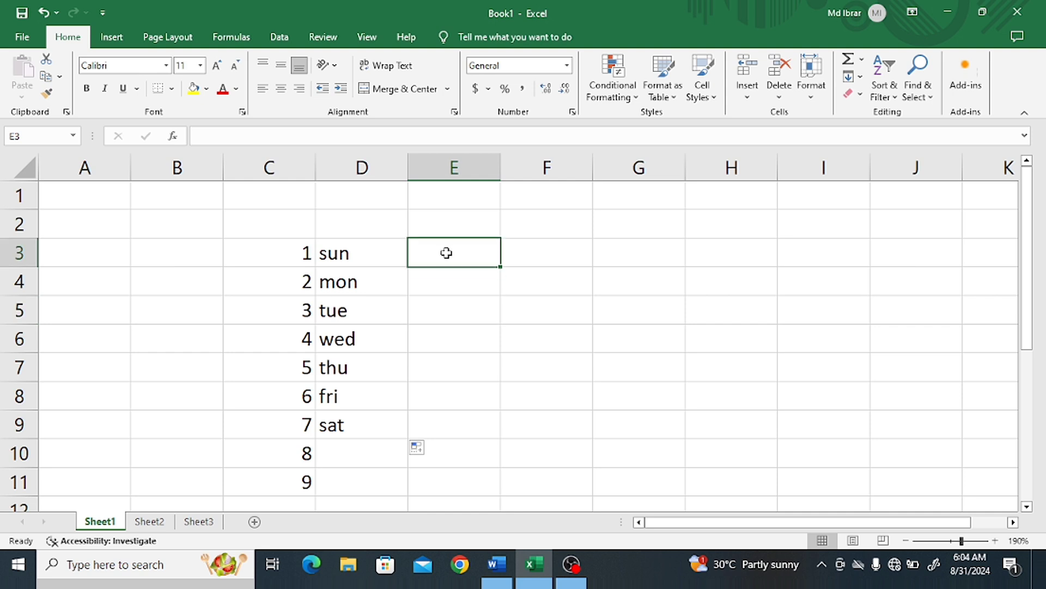
type("jan")
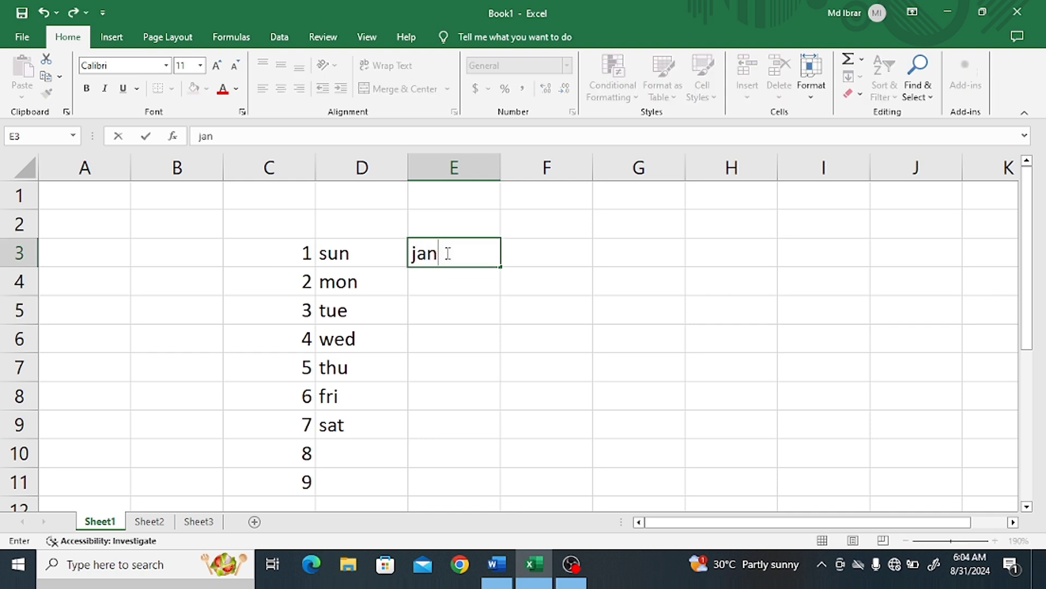
left_click(430, 283)
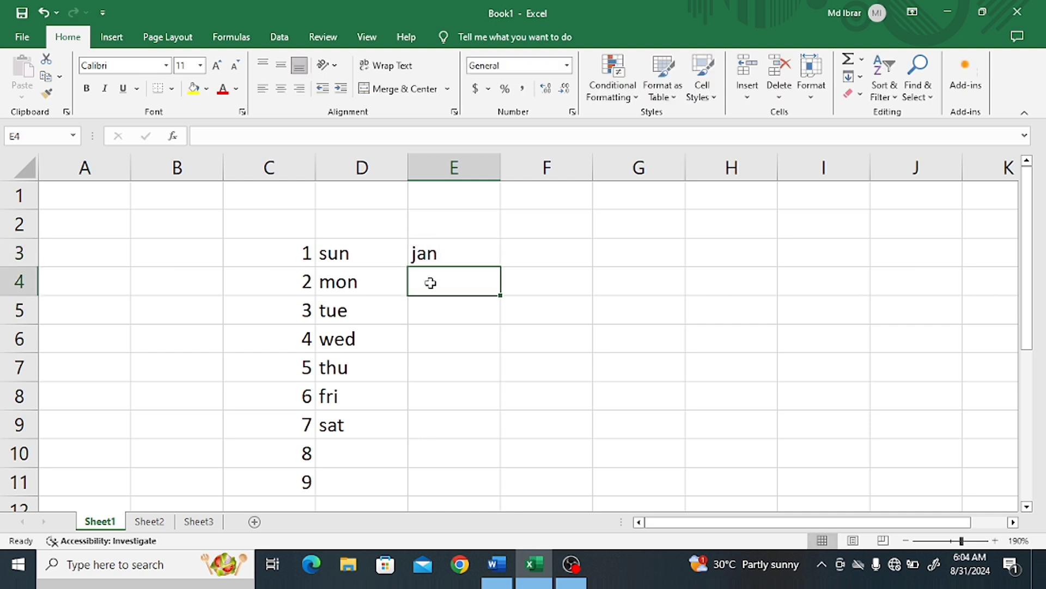
type("feb")
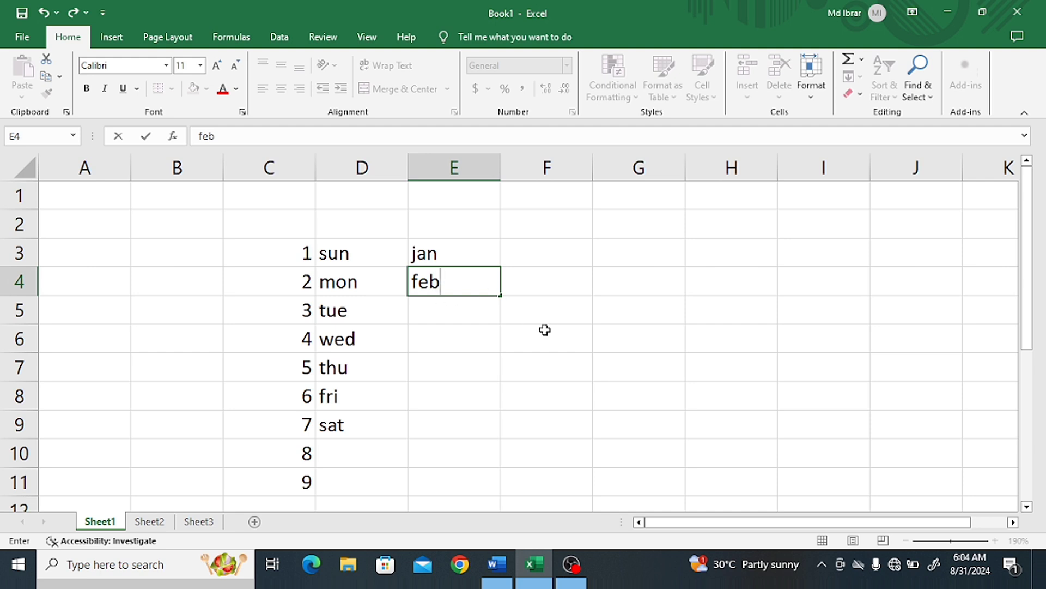
left_click(545, 329)
left_click_drag(458, 255, 500, 456)
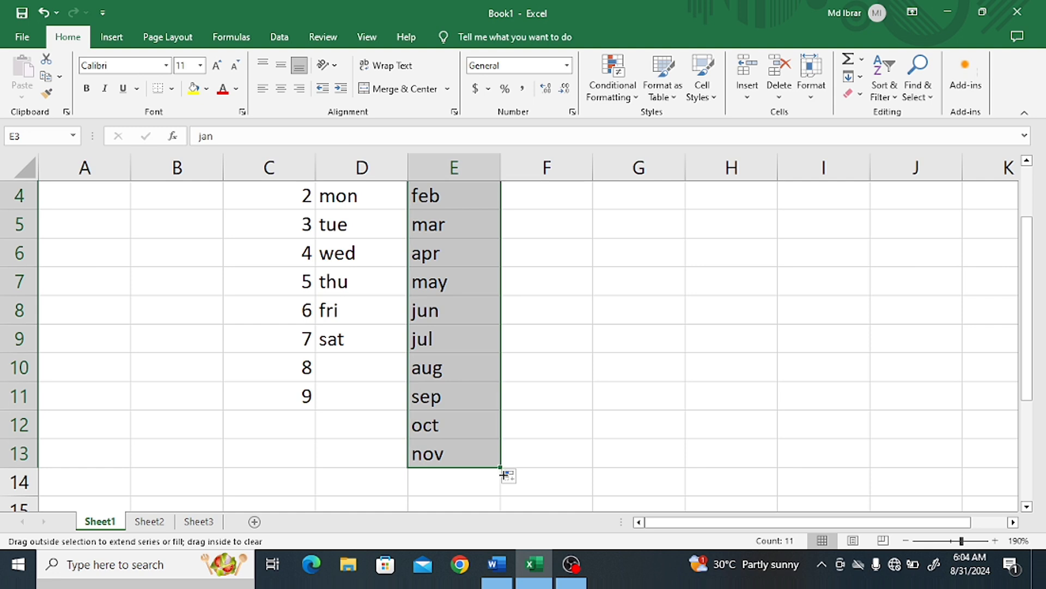
left_click_drag(500, 459, 499, 488)
scroll(517, 420, "up", 1)
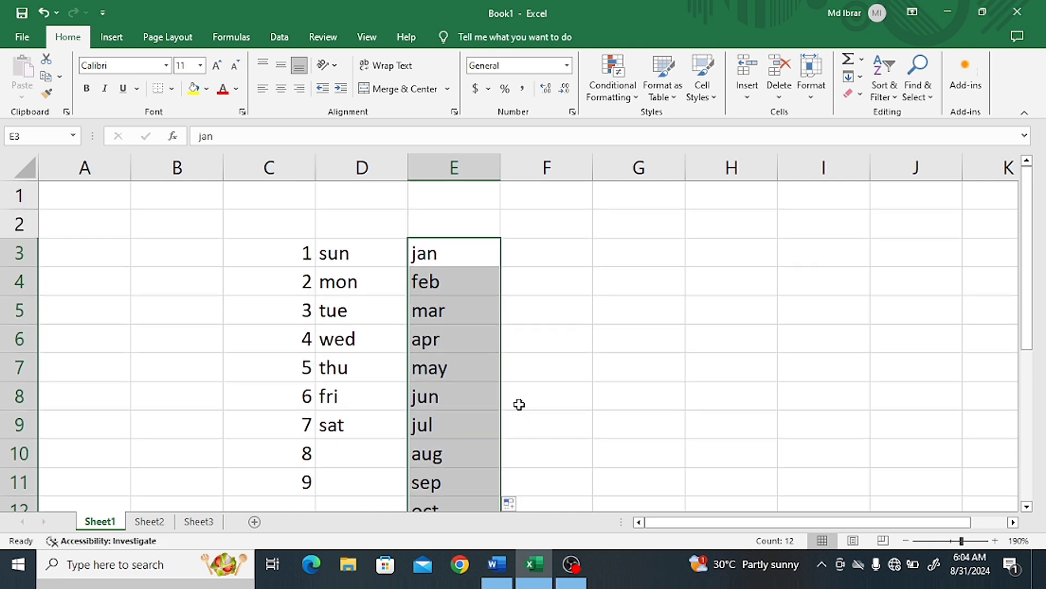
left_click(527, 286)
left_click(521, 249)
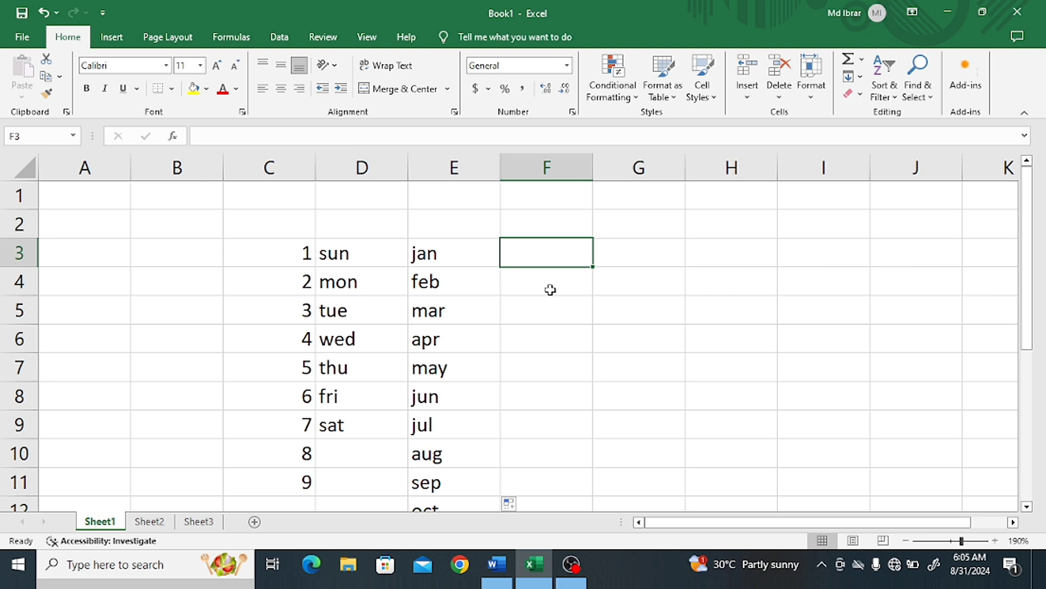
- Enter 2 and 4 in F3:F4 and autofill the even numbers down to 18 in F11
type("2")
key("Return")
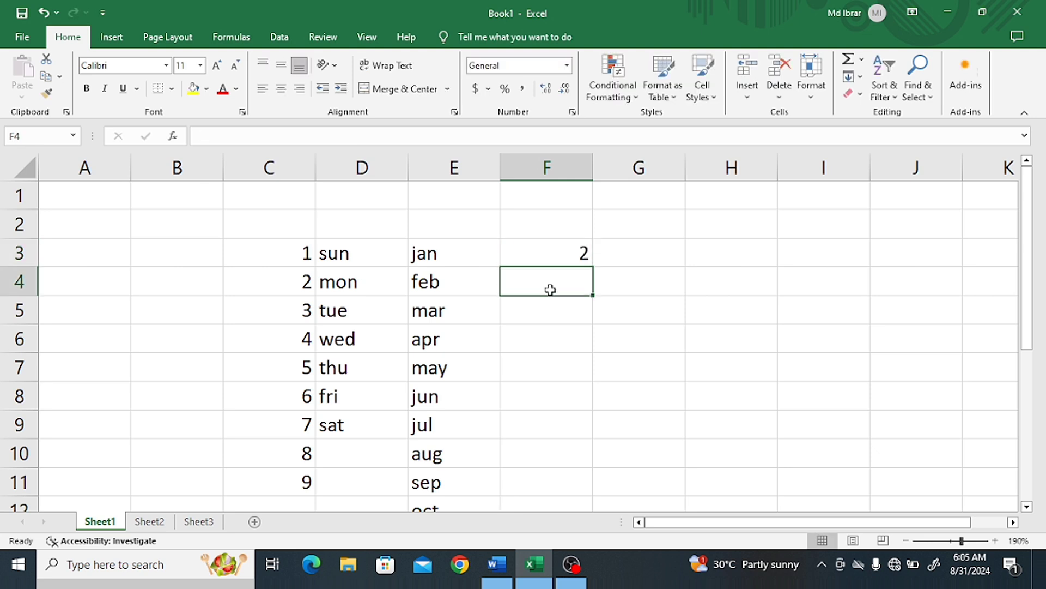
type("4")
left_click(545, 338)
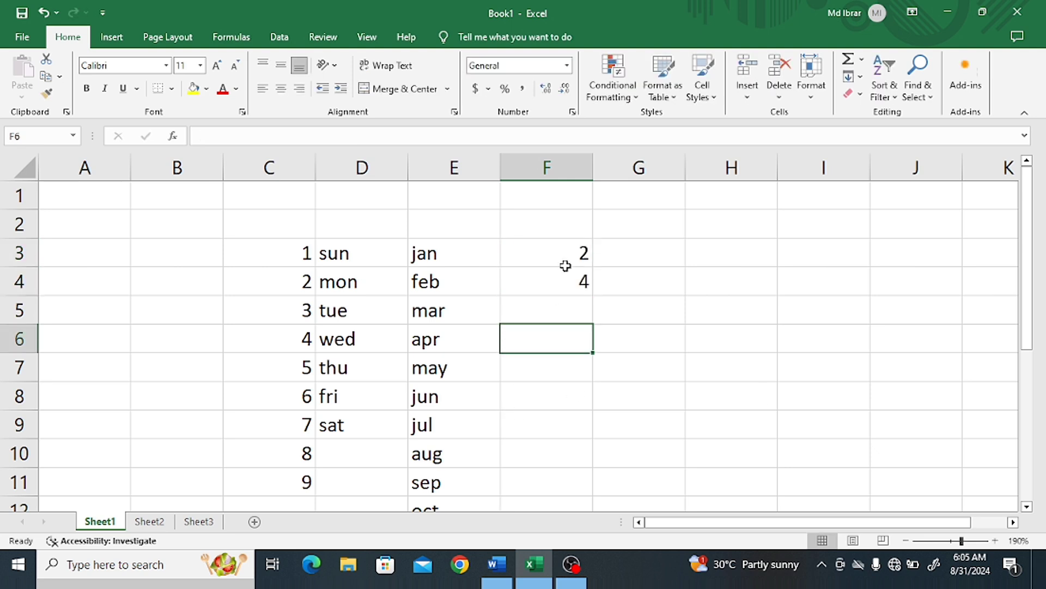
left_click_drag(567, 262, 595, 498)
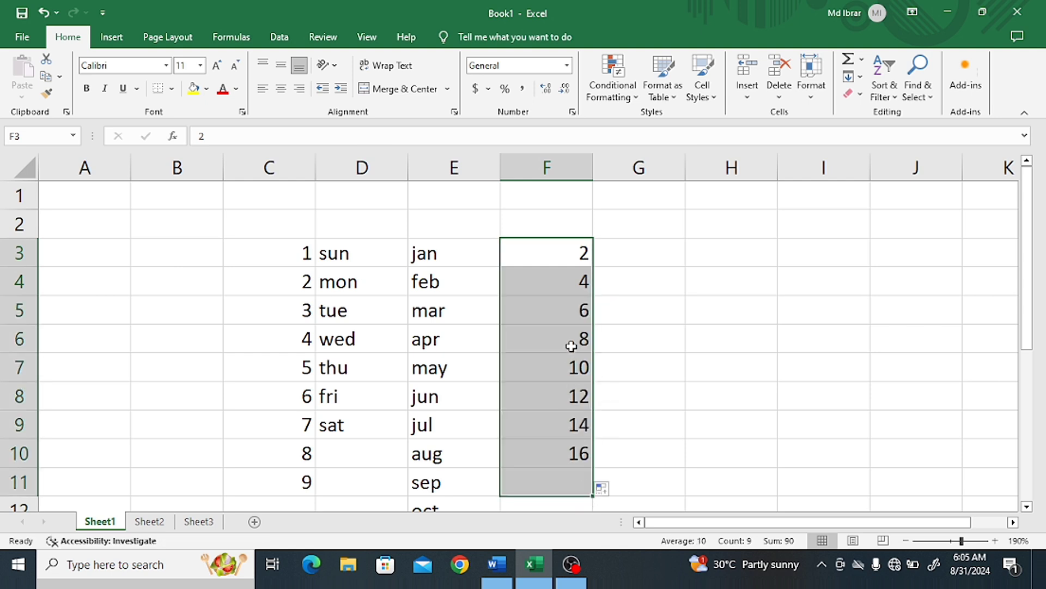
left_click(684, 348)
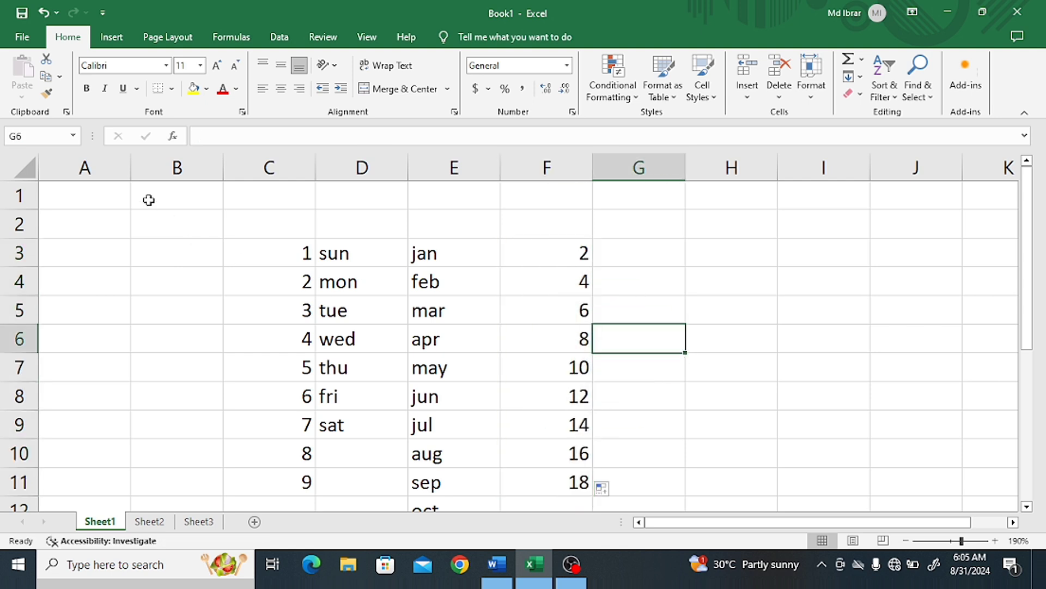
mouse_move(147, 198)
left_mouse_down()
mouse_move(670, 518)
mouse_move(671, 500)
left_mouse_up()
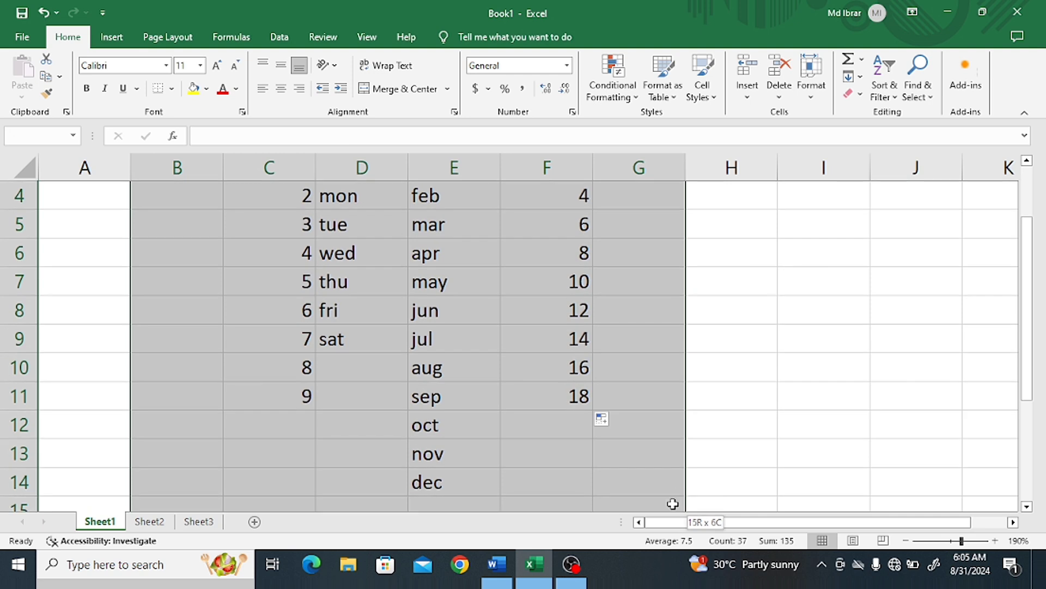
- Select the series block C3:G14 and delete all its contents
left_click(799, 341)
scroll(672, 340, "up", 1)
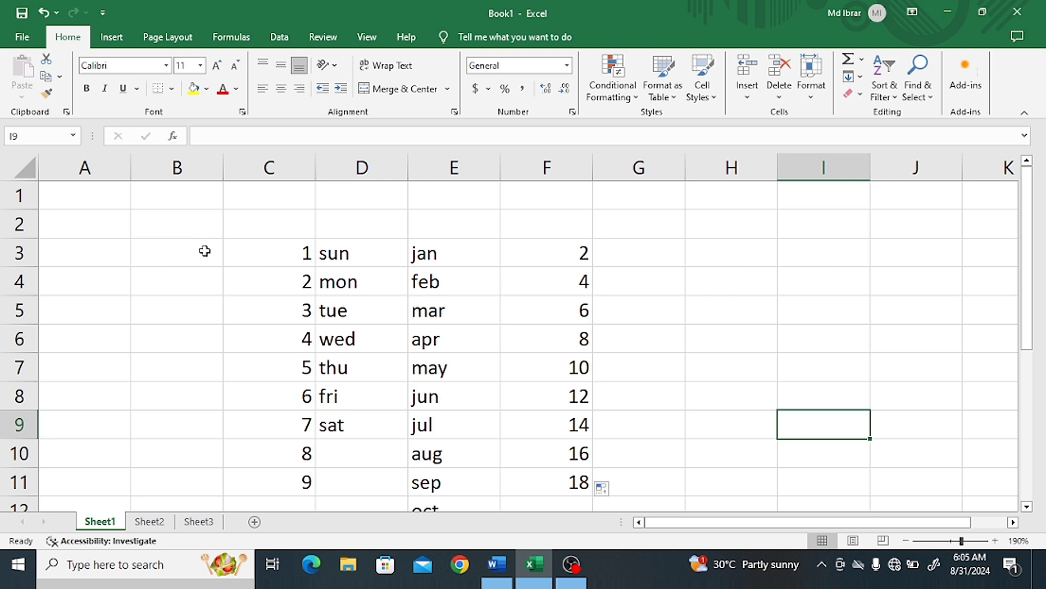
mouse_move(206, 224)
left_mouse_down()
mouse_move(482, 461)
mouse_move(668, 454)
left_mouse_up()
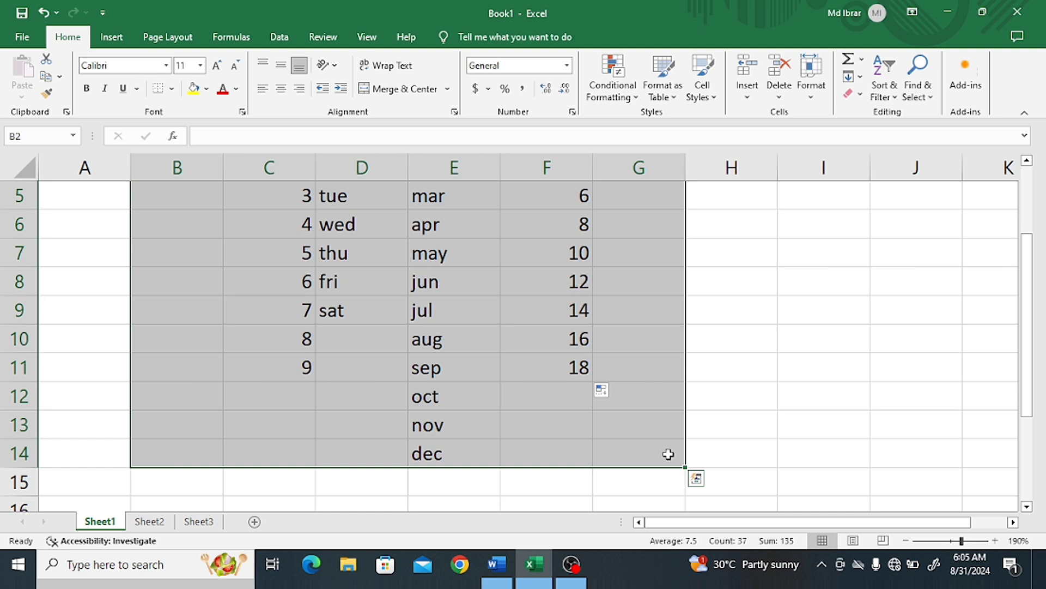
scroll(663, 409, "up", 2)
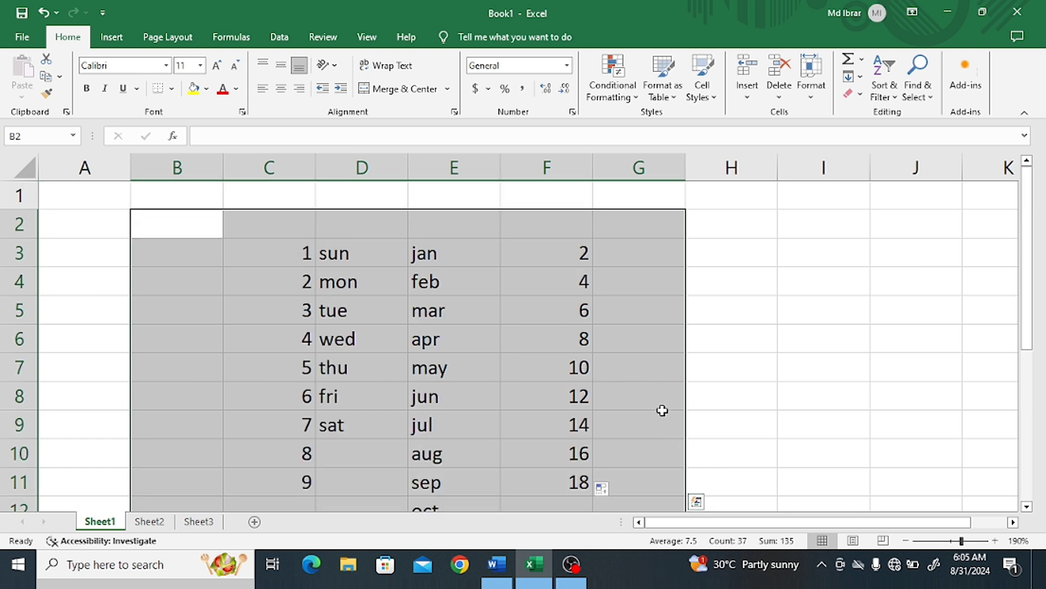
left_click(253, 228)
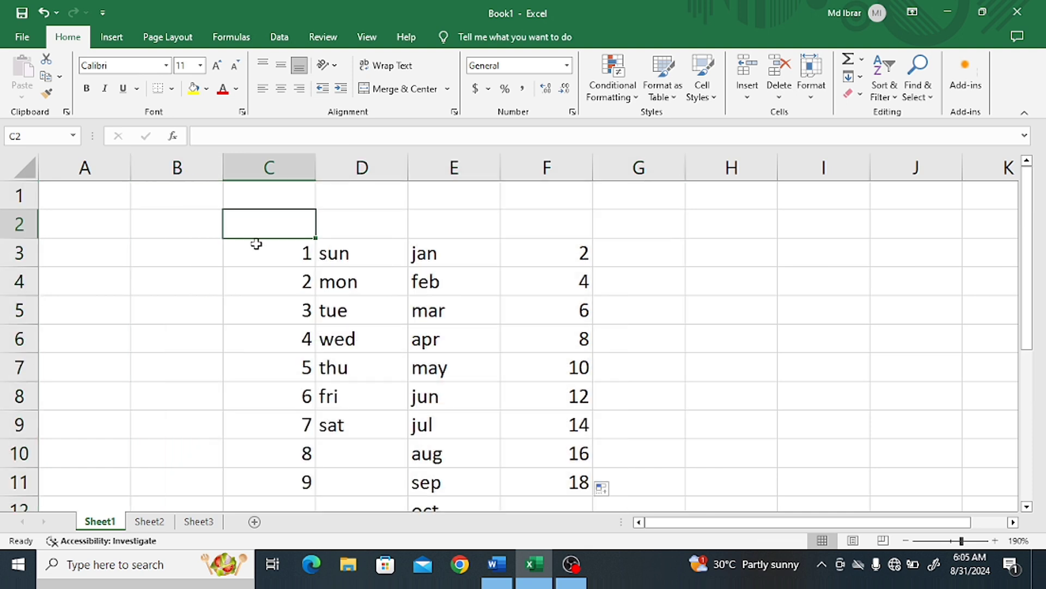
left_click(261, 250)
left_click_drag(313, 267, 611, 500)
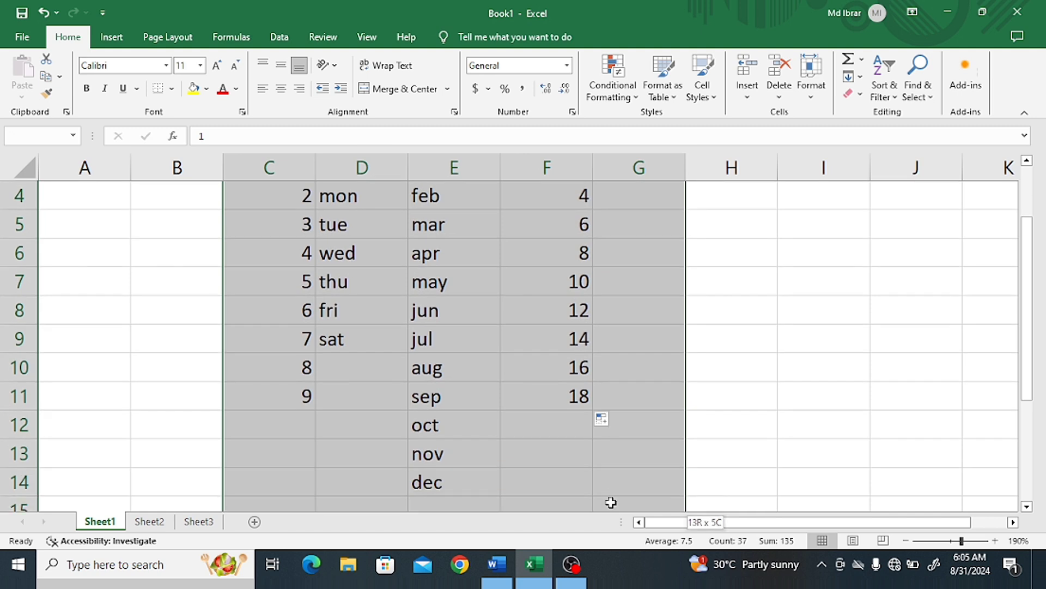
key("Delete")
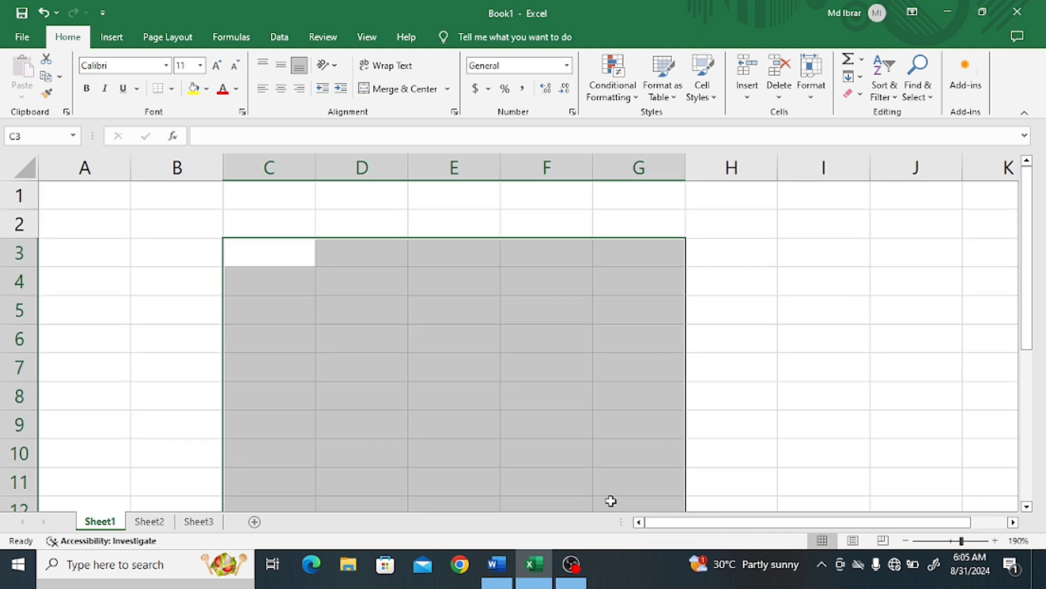
left_click(190, 254)
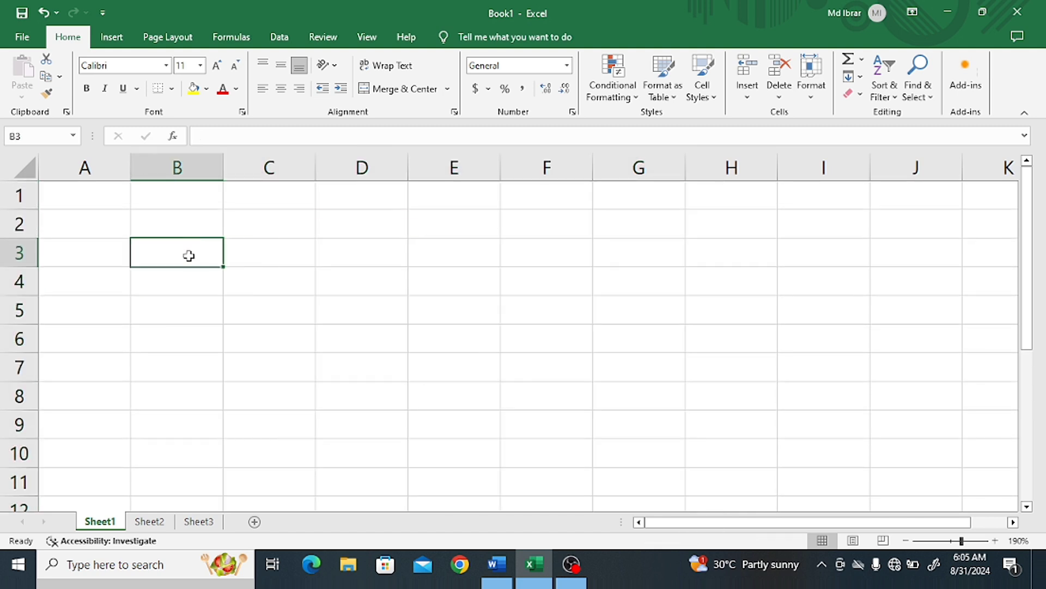
- Enter 56, 89 and 89 into cells C4, C5 and C6
left_click(231, 253)
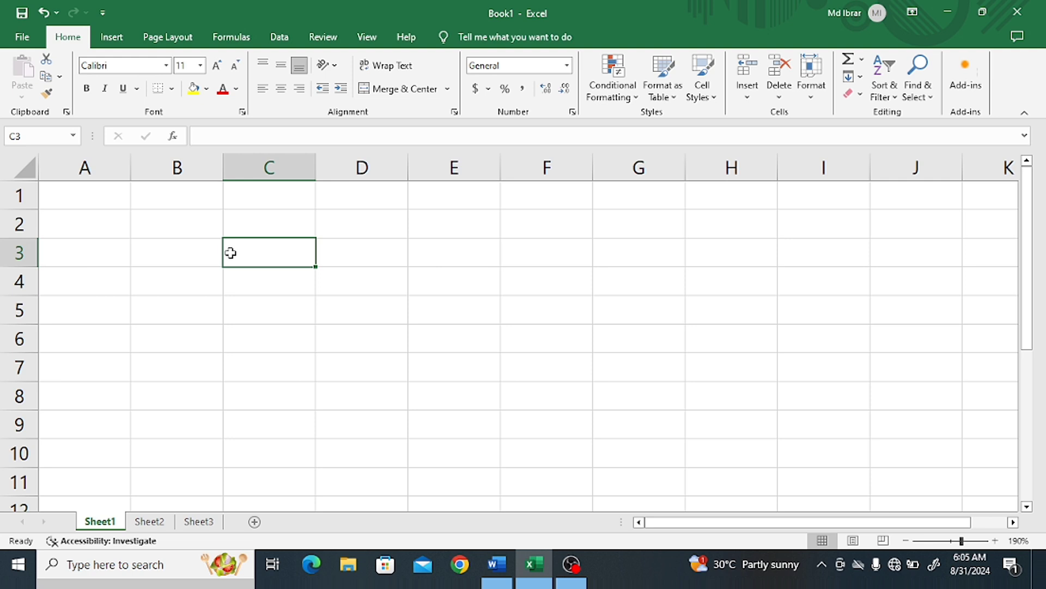
left_click(330, 259)
left_click(152, 252)
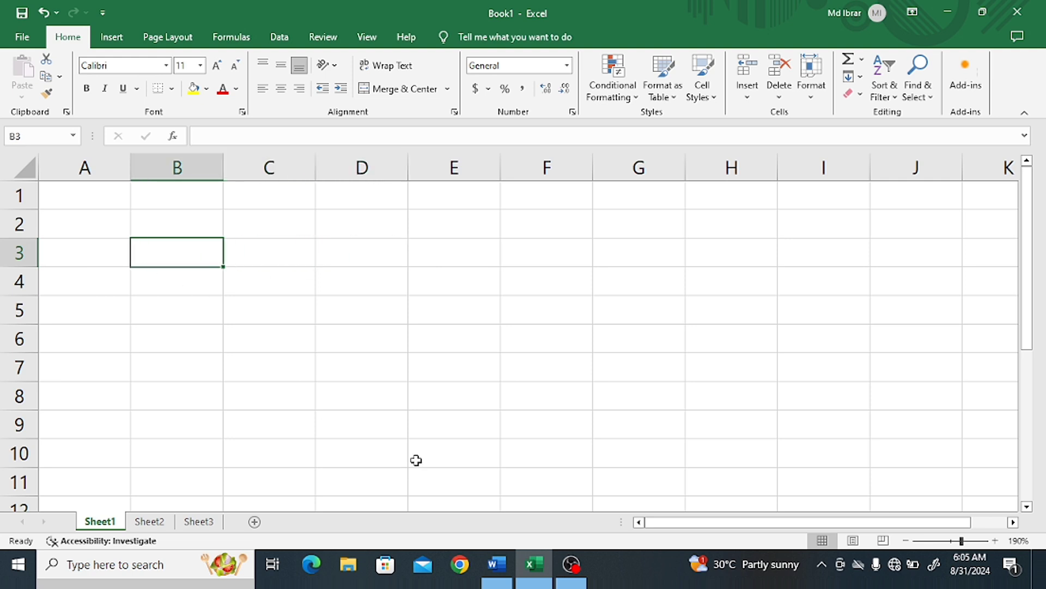
left_click(367, 459)
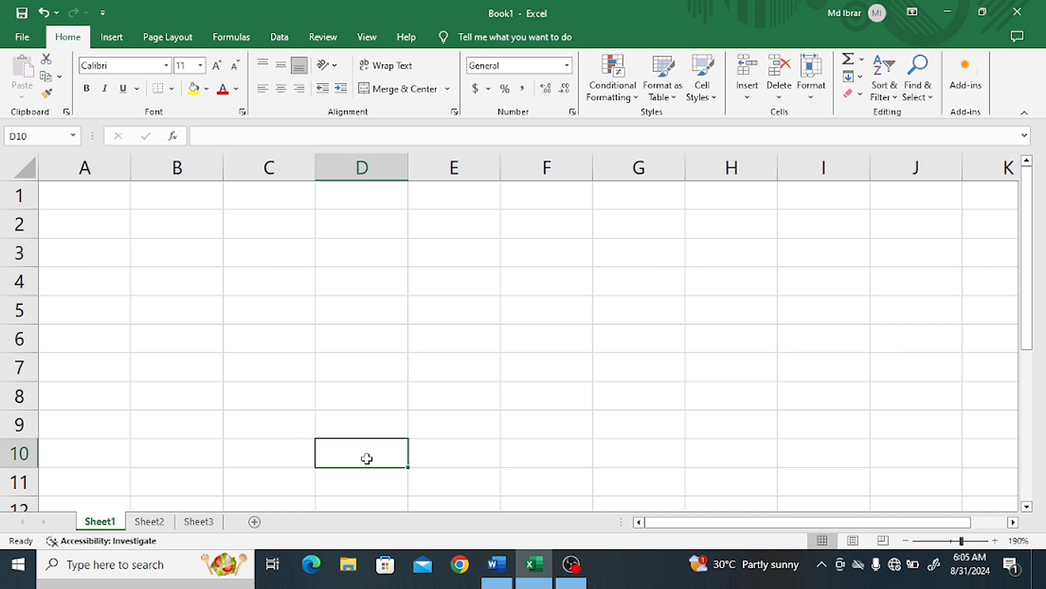
left_click(249, 284)
type("5")
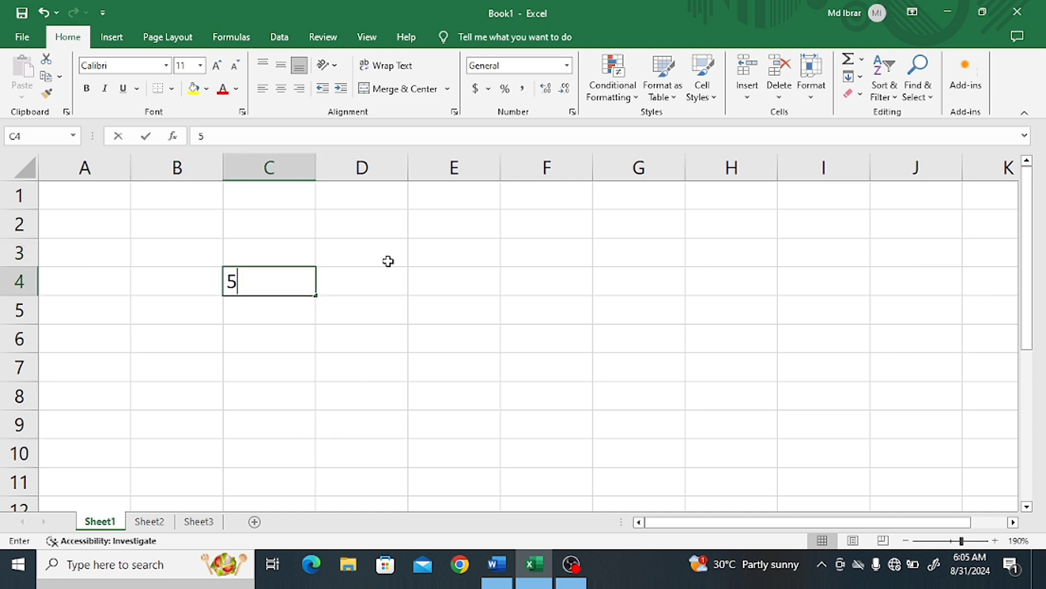
type("6")
key("Return")
type("89")
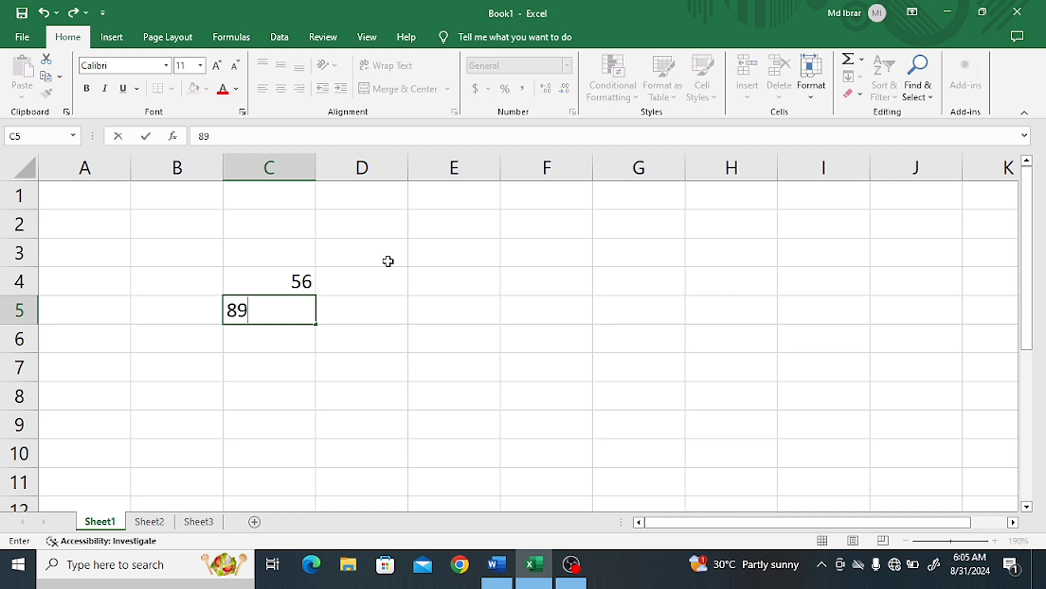
key("Return")
type("89")
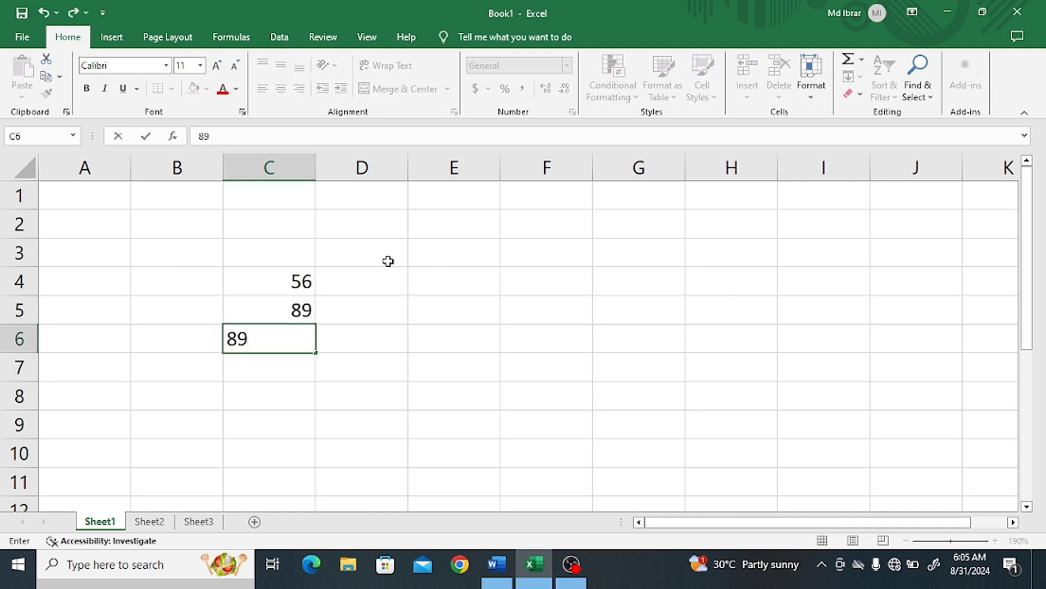
key("Return")
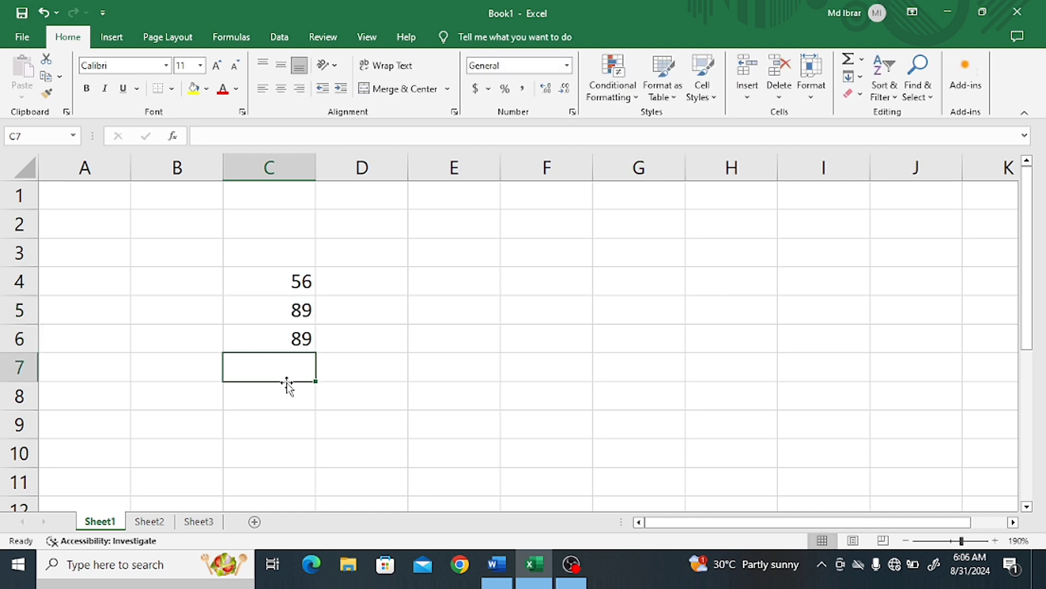
- Put =SUM(C4:C6) in C7 so it totals 234
type("=sum")
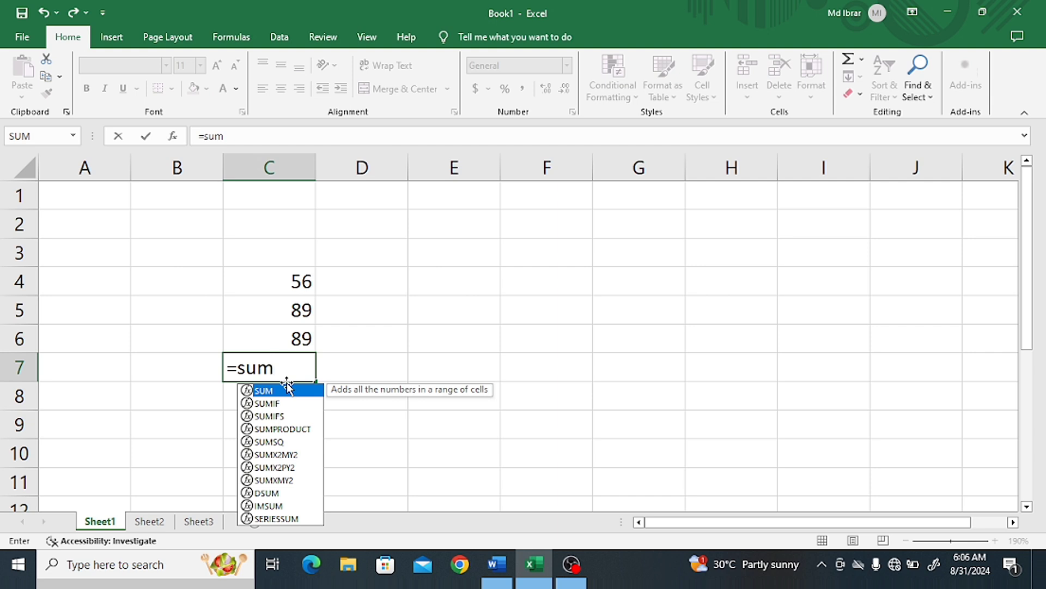
type("(")
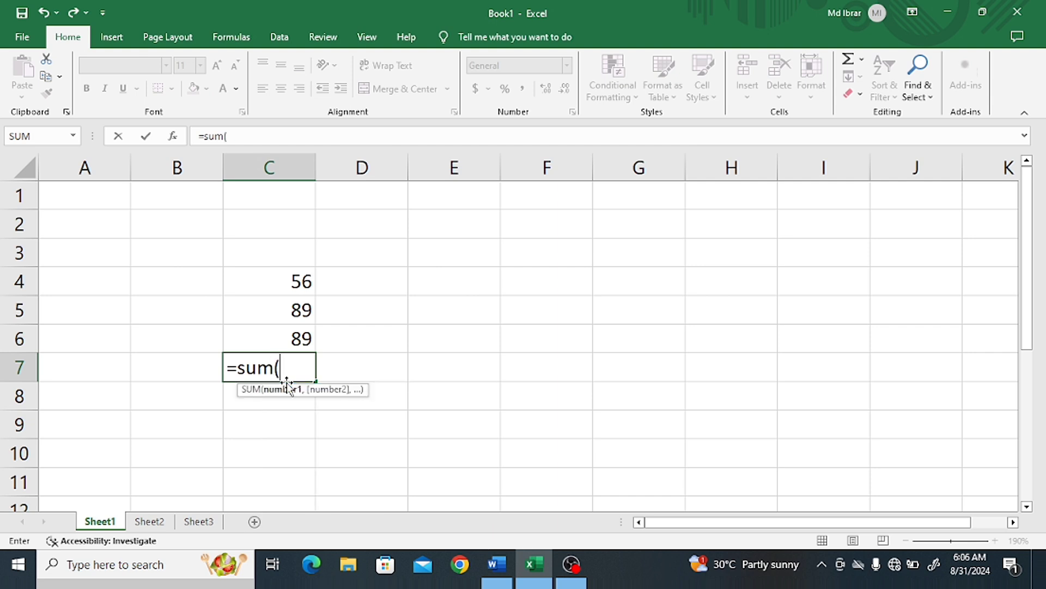
left_click_drag(278, 282, 281, 335)
type(")")
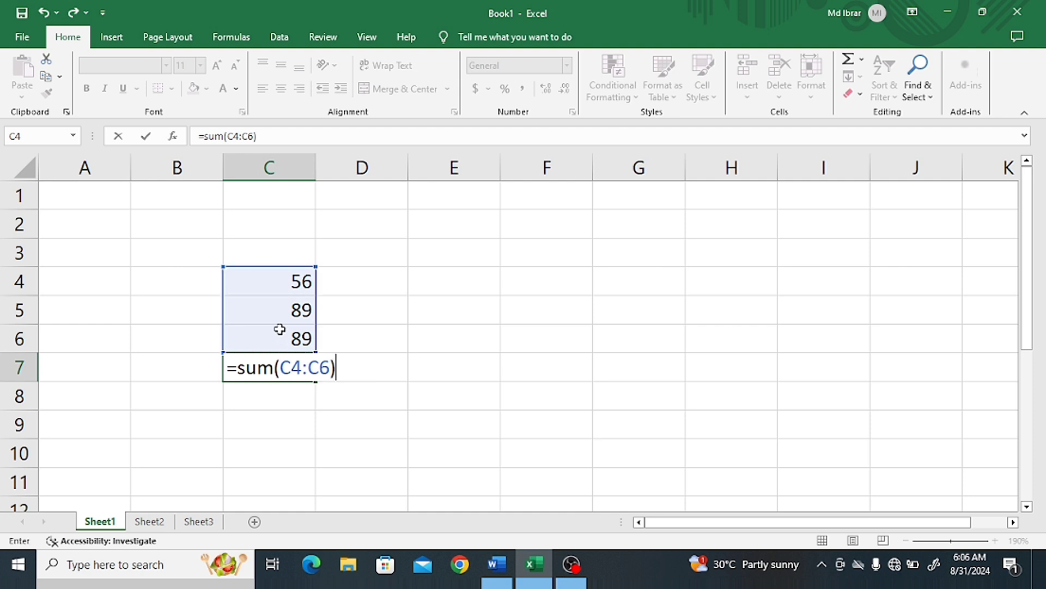
key("Return")
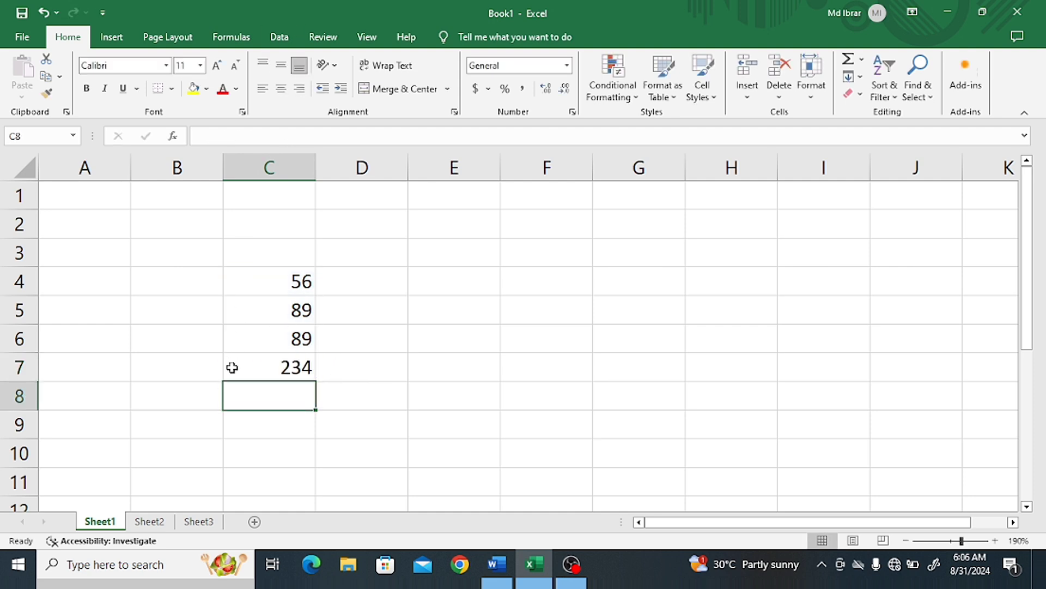
- Fill the total cell C7 with yellow
left_click(235, 374)
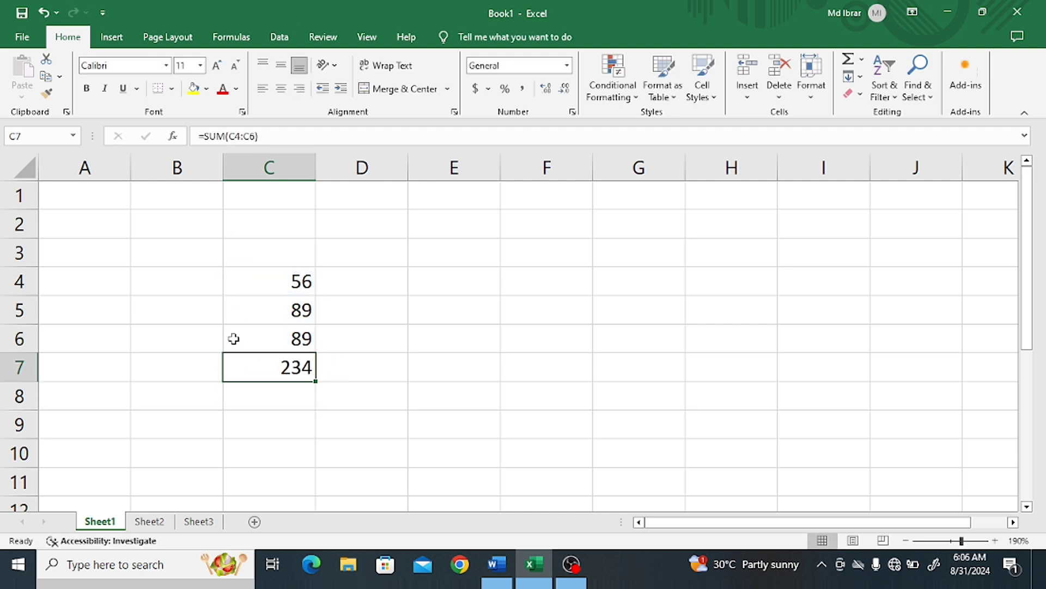
left_click(193, 88)
left_click(488, 391)
- Change C5 to 66 and C4 to 99 so the total becomes 254
left_click(263, 303)
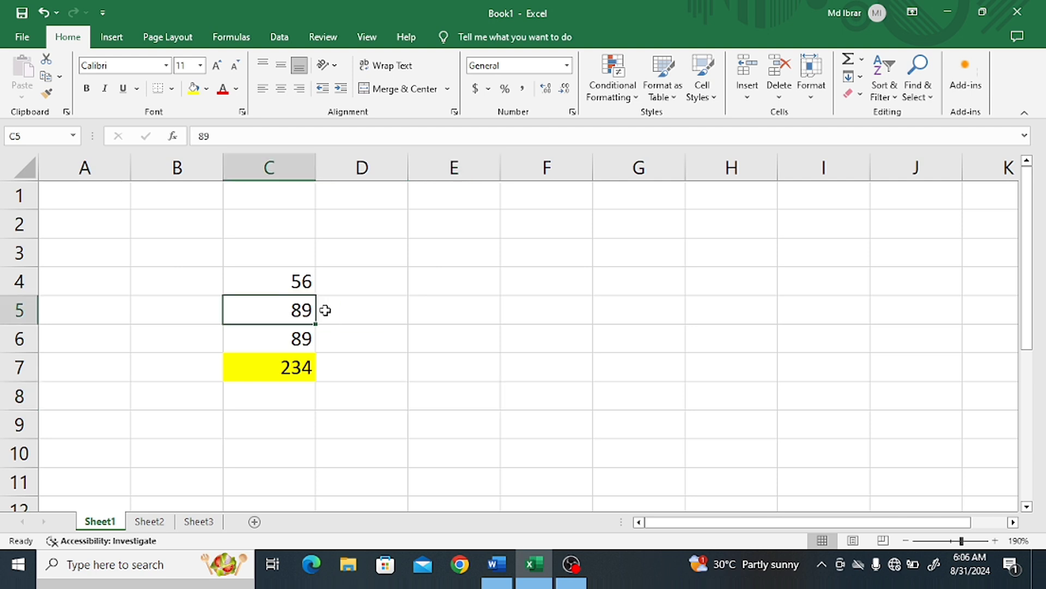
type("66")
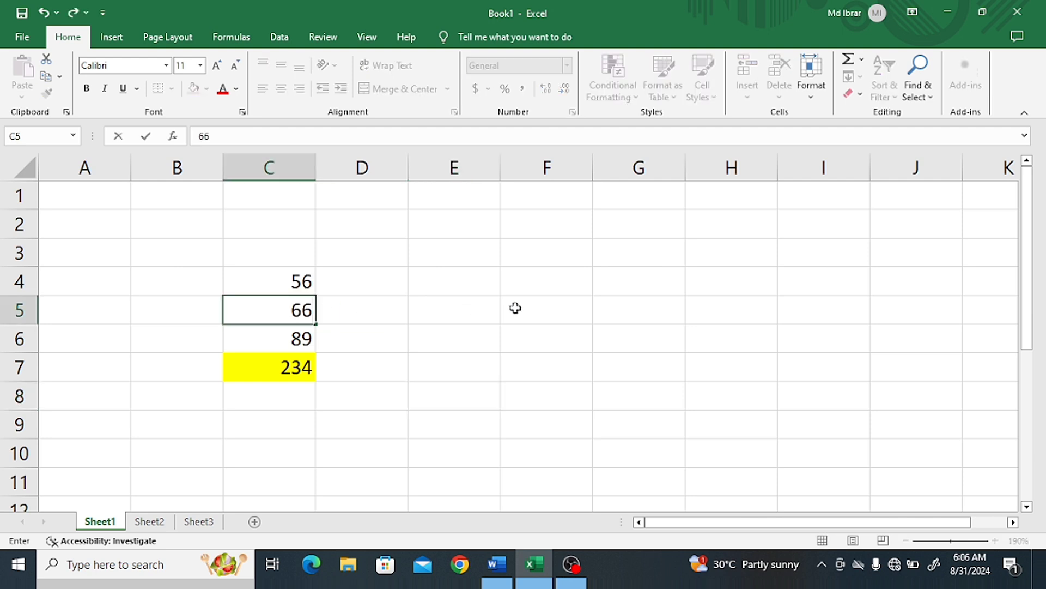
left_click(465, 365)
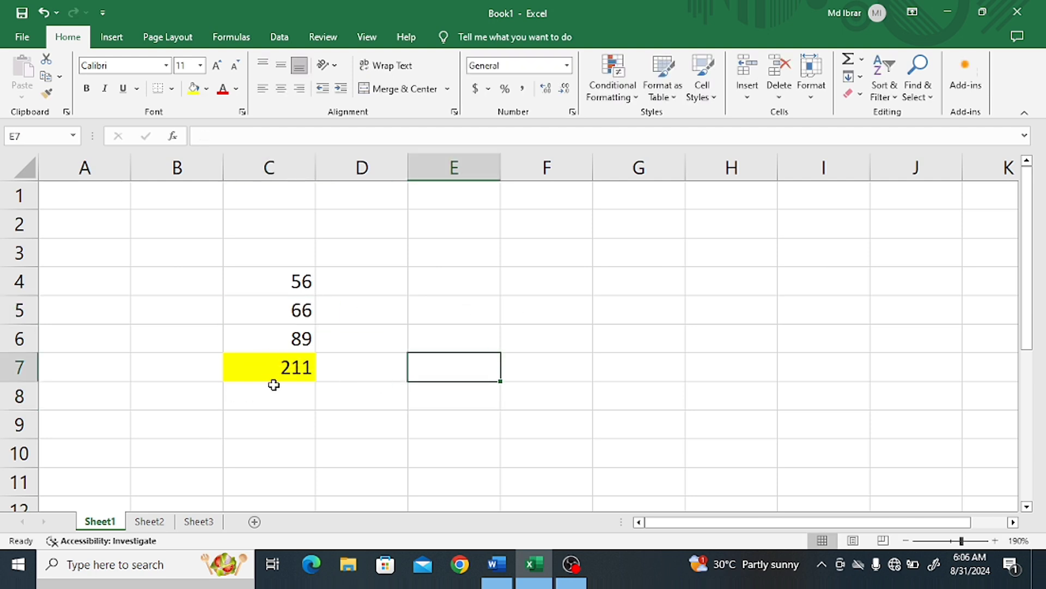
left_click(289, 280)
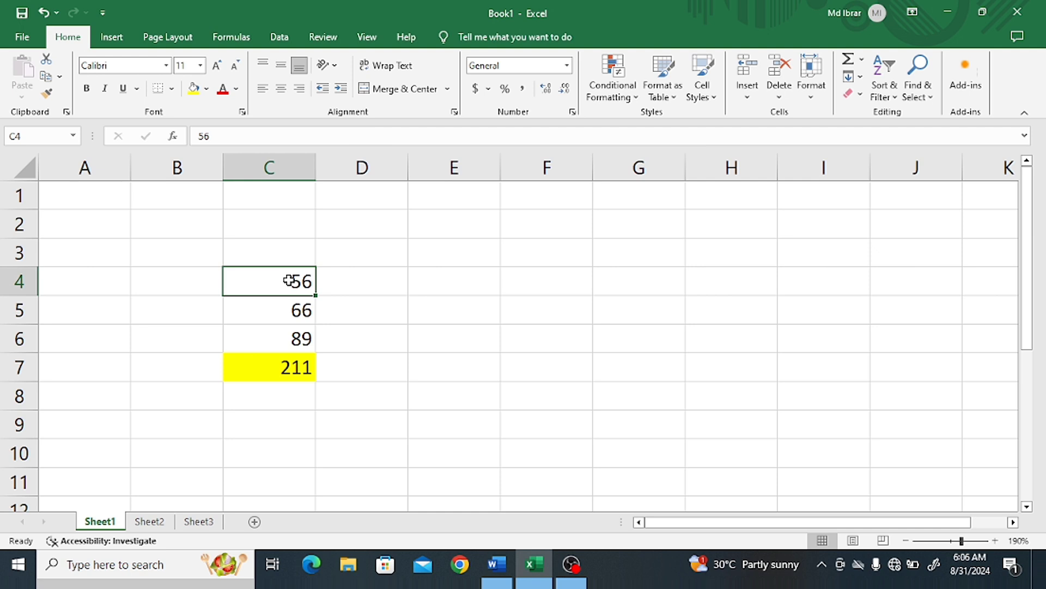
type("99")
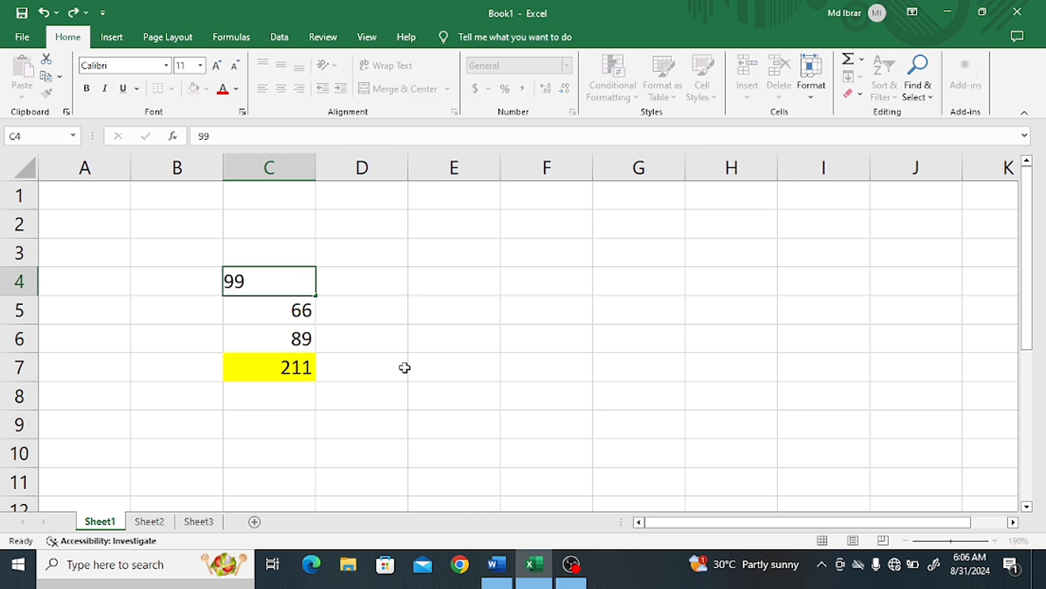
left_click(403, 367)
- Check C7's SUM against the C4:C6 range, then select the data block B3:E11
left_click(297, 366)
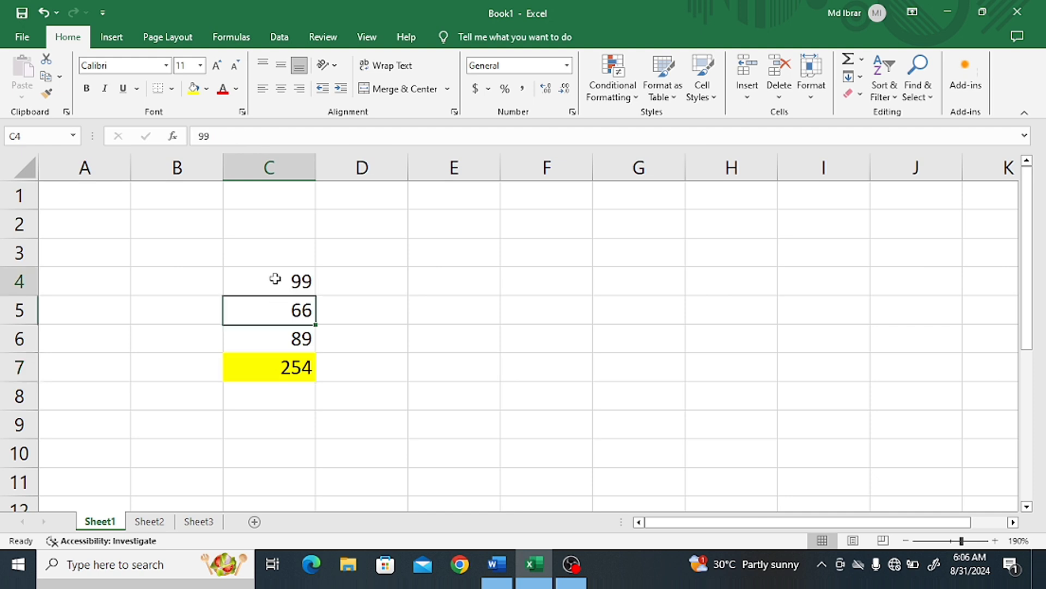
left_click_drag(275, 278, 278, 334)
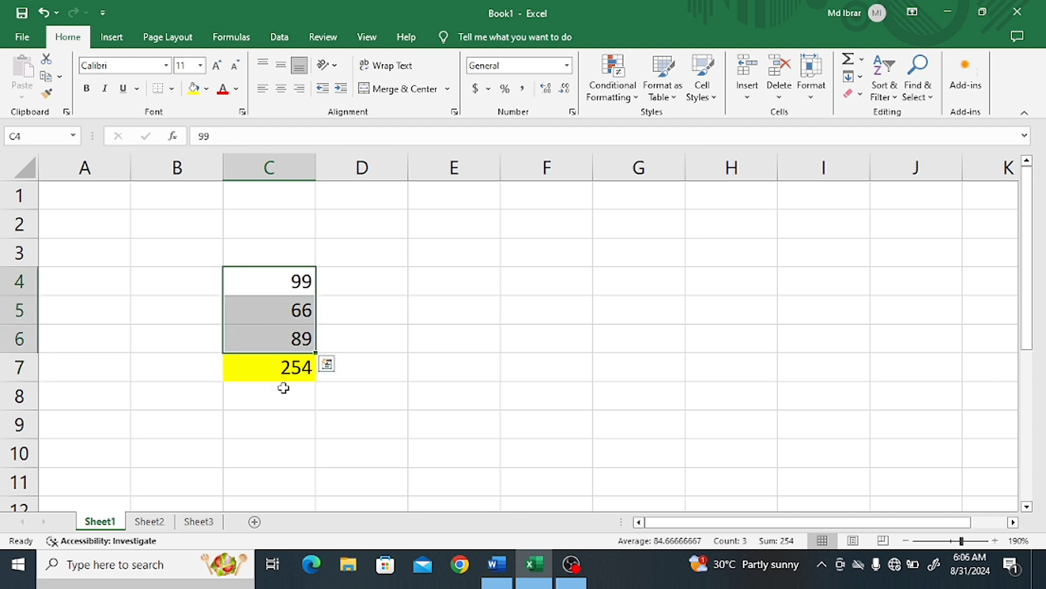
left_click(249, 371)
left_click_drag(304, 290, 297, 367)
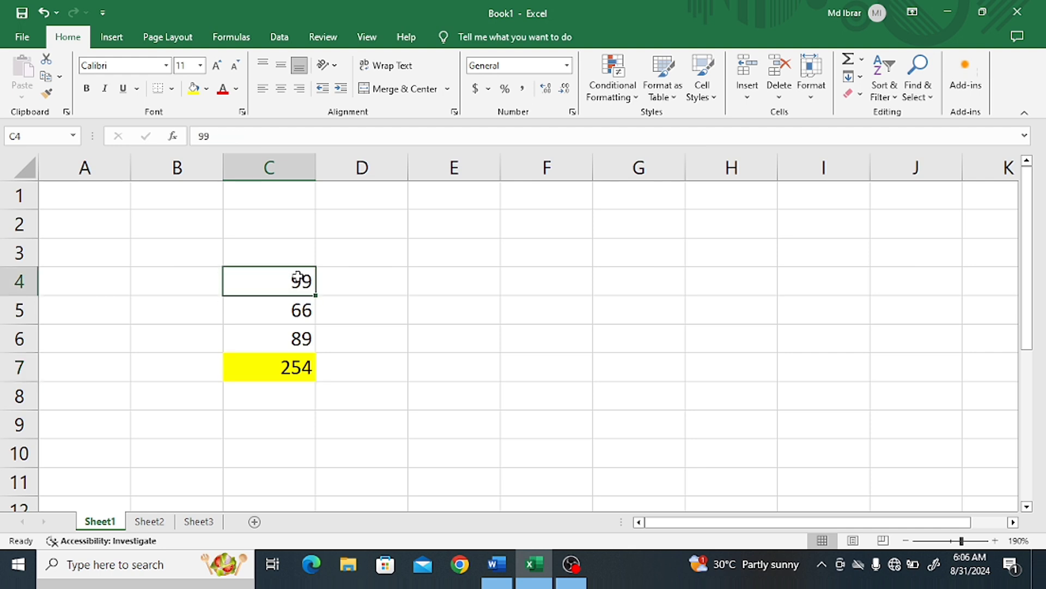
left_click(269, 452)
left_click_drag(175, 257, 414, 471)
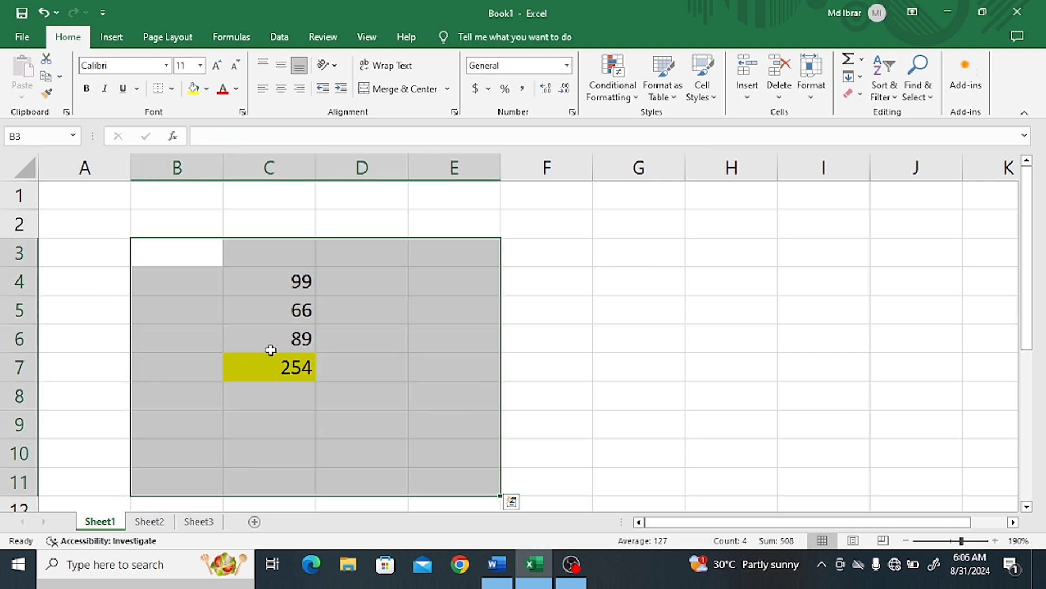
- Delete the B3:E11 contents and Format Painter F6's plain format onto C7, removing the yellow
key("Delete")
left_click(451, 375)
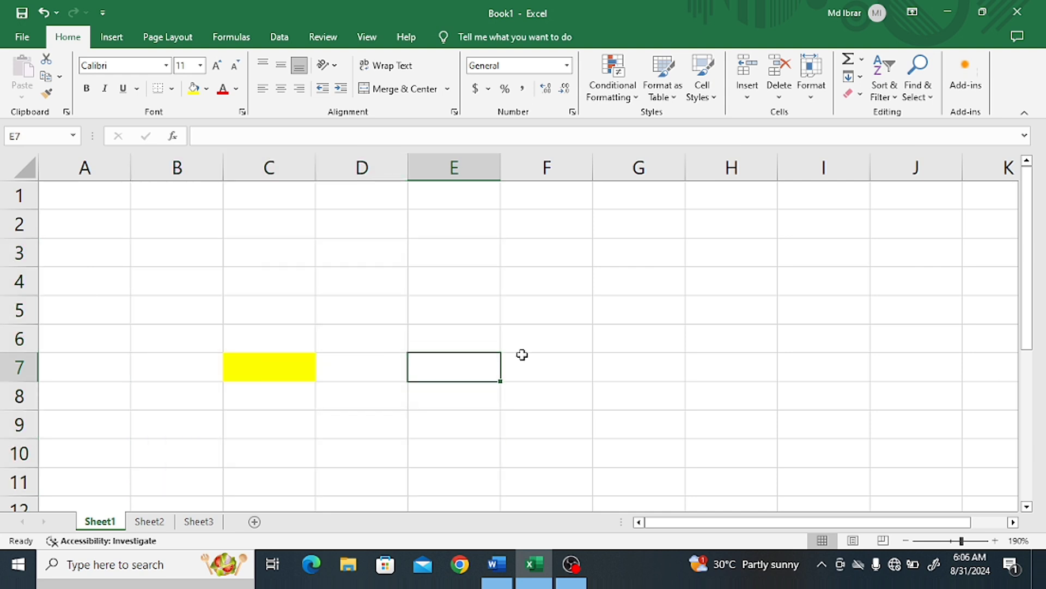
left_click(507, 334)
left_click(47, 92)
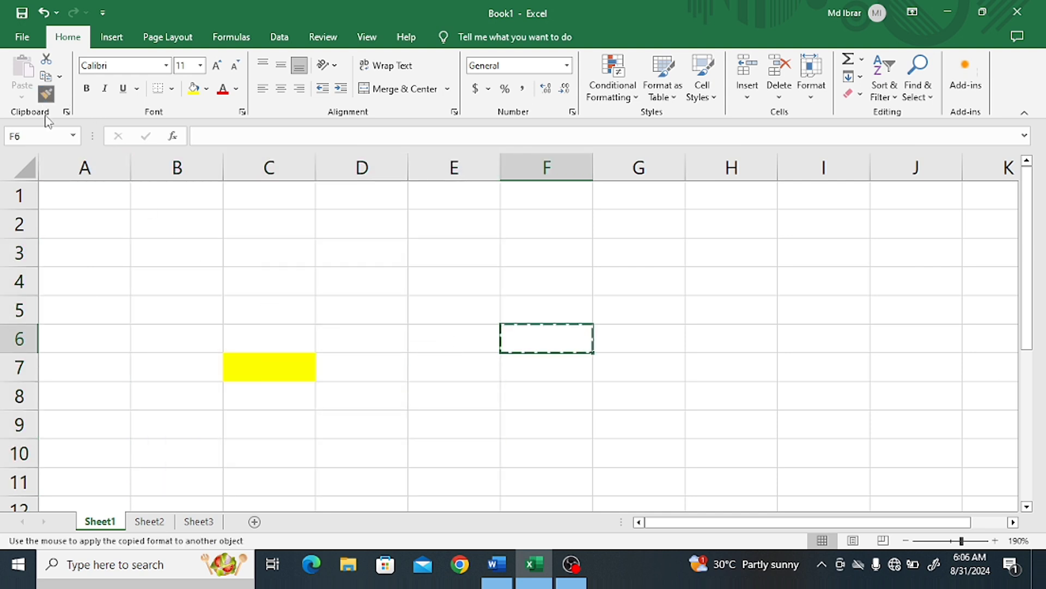
left_click(238, 367)
left_click(398, 393)
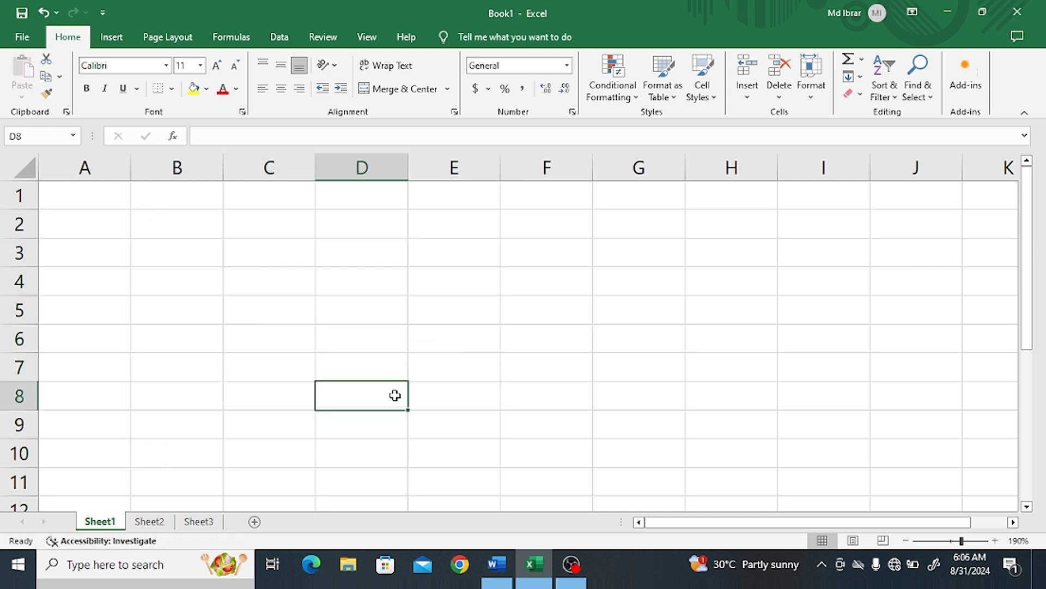
mouse_move(129, 262)
left_mouse_down()
mouse_move(372, 400)
mouse_move(421, 415)
left_mouse_up()
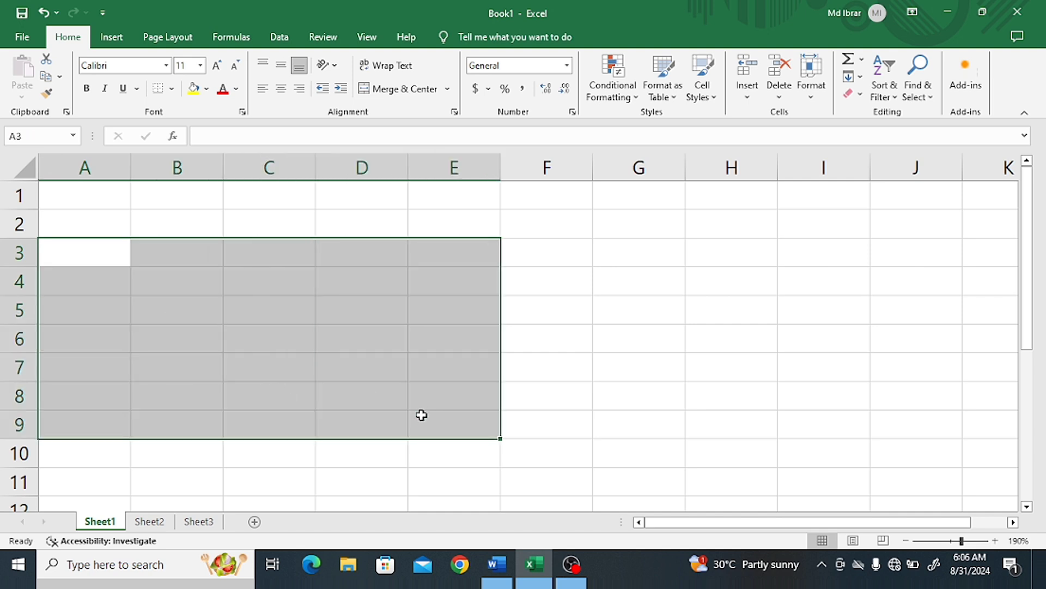